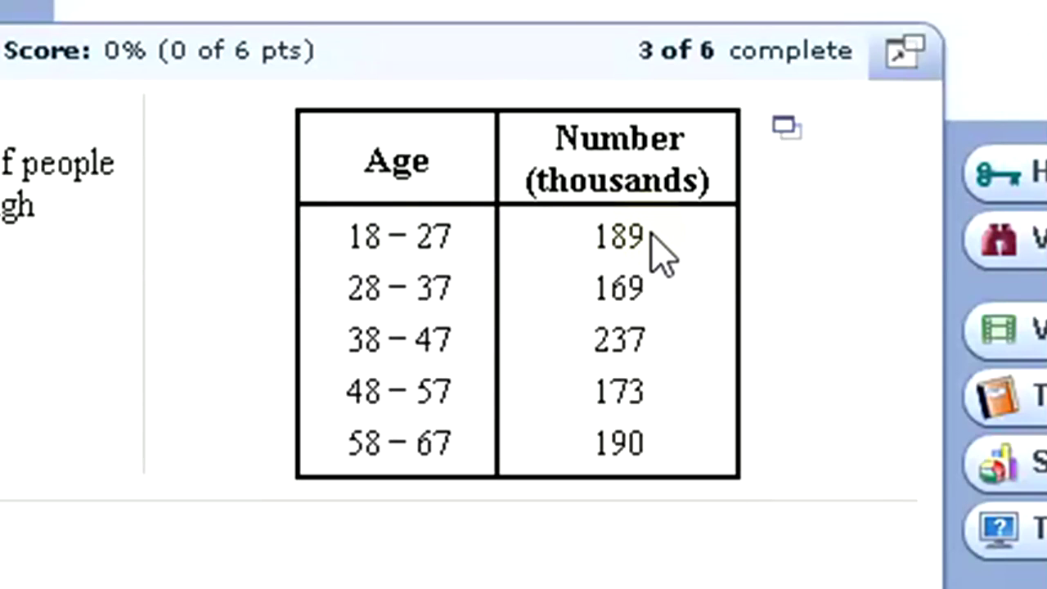
# Open the age and number table in StatCrunch and move its window clear of the homework question.
pyautogui.click(788, 136)
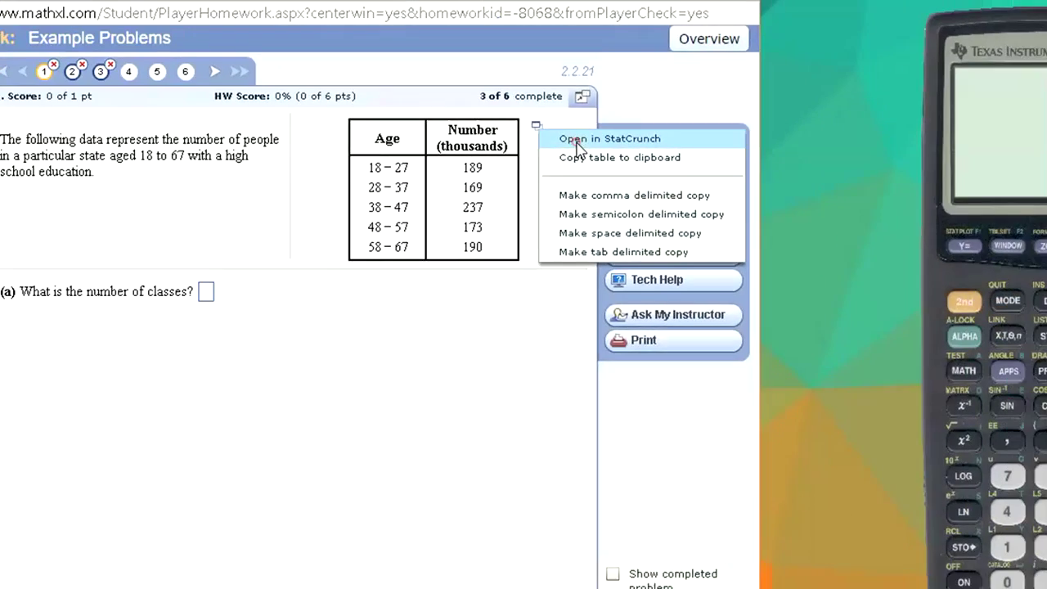
pyautogui.click(900, 164)
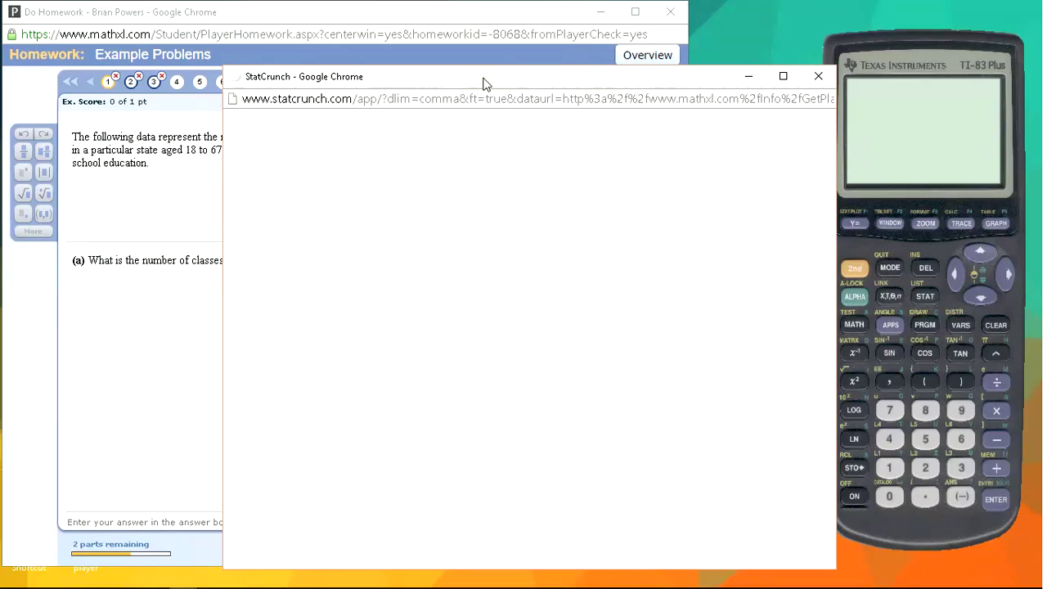
pyautogui.moveTo(486, 75)
pyautogui.mouseDown()
pyautogui.moveTo(502, 72)
pyautogui.moveTo(480, 76)
pyautogui.mouseUp()
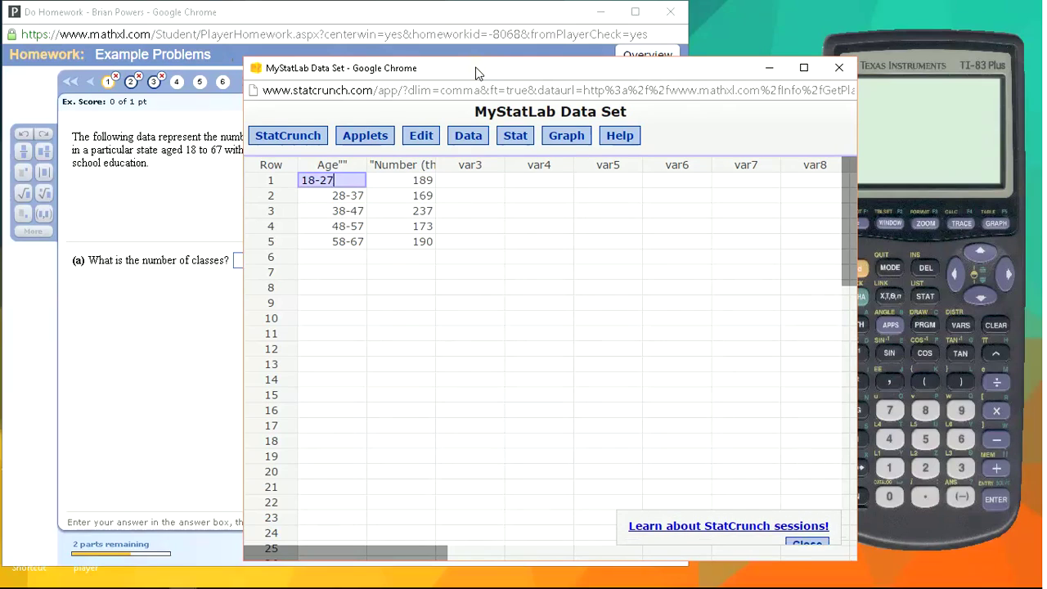
pyautogui.moveTo(476, 69); pyautogui.dragTo(509, 68)
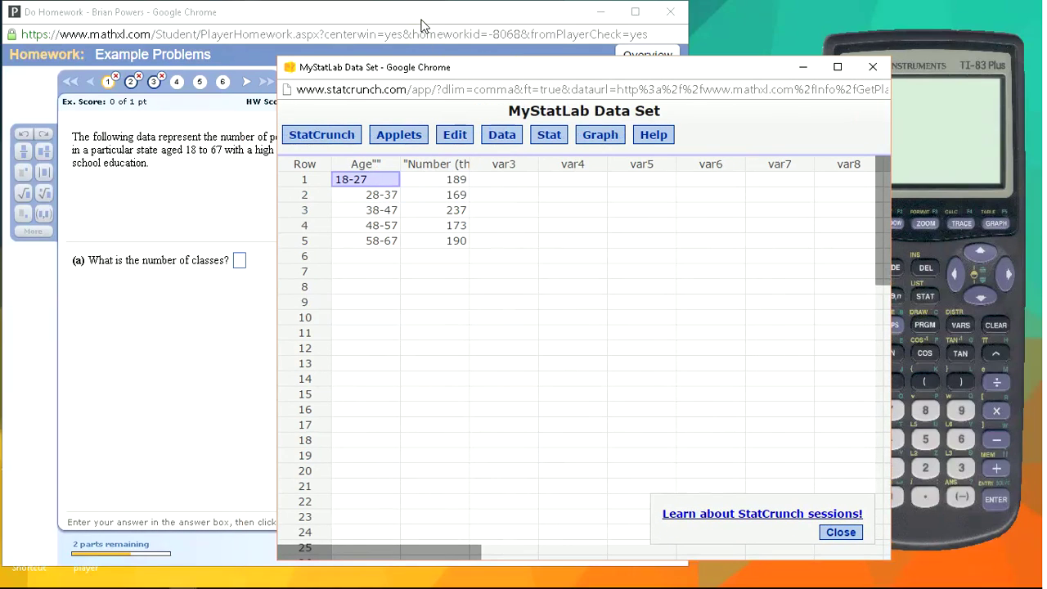
pyautogui.moveTo(442, 73); pyautogui.dragTo(464, 79)
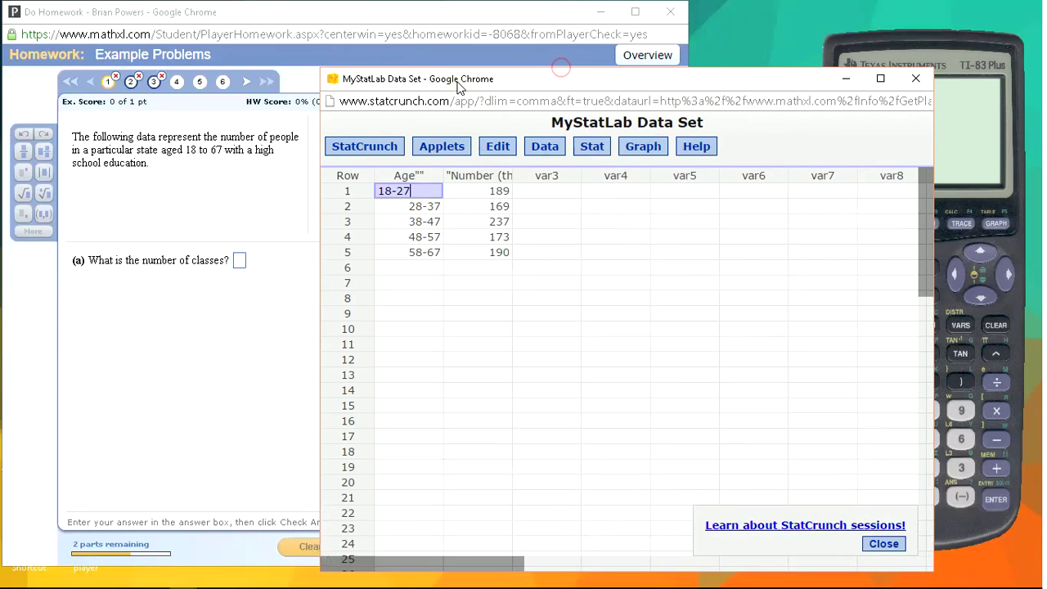
# Set up a bar plot with summary using Age for the categories and Number (thousands) for the counts.
pyautogui.click(648, 155)
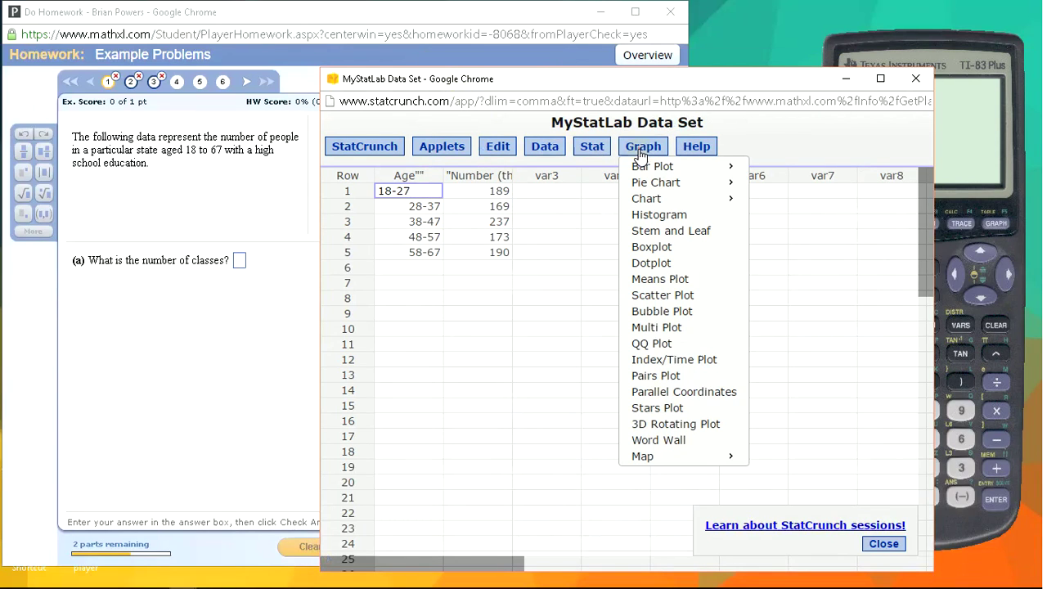
pyautogui.moveTo(643, 168)
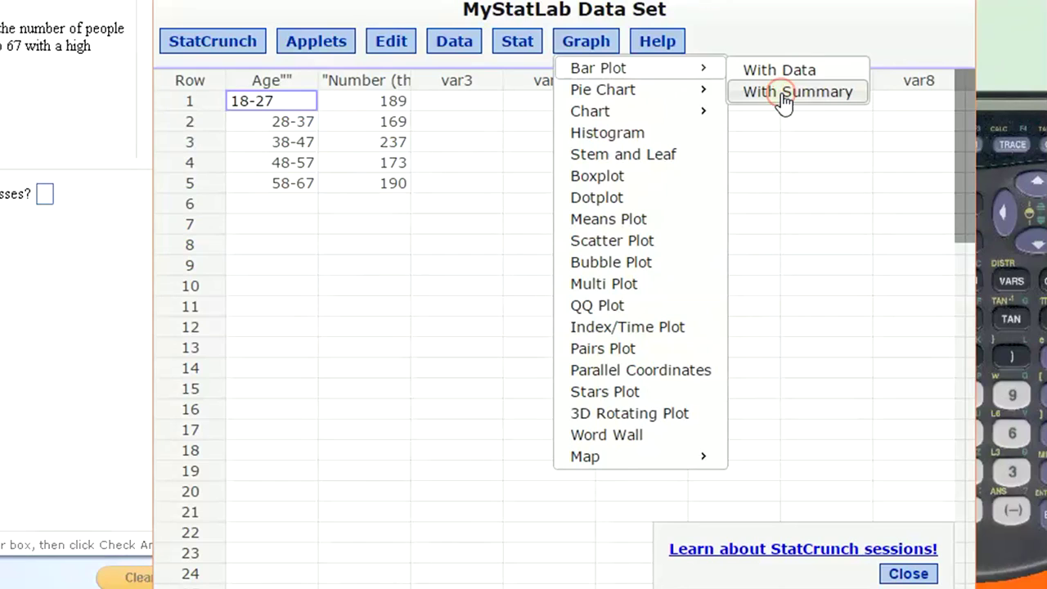
pyautogui.click(782, 95)
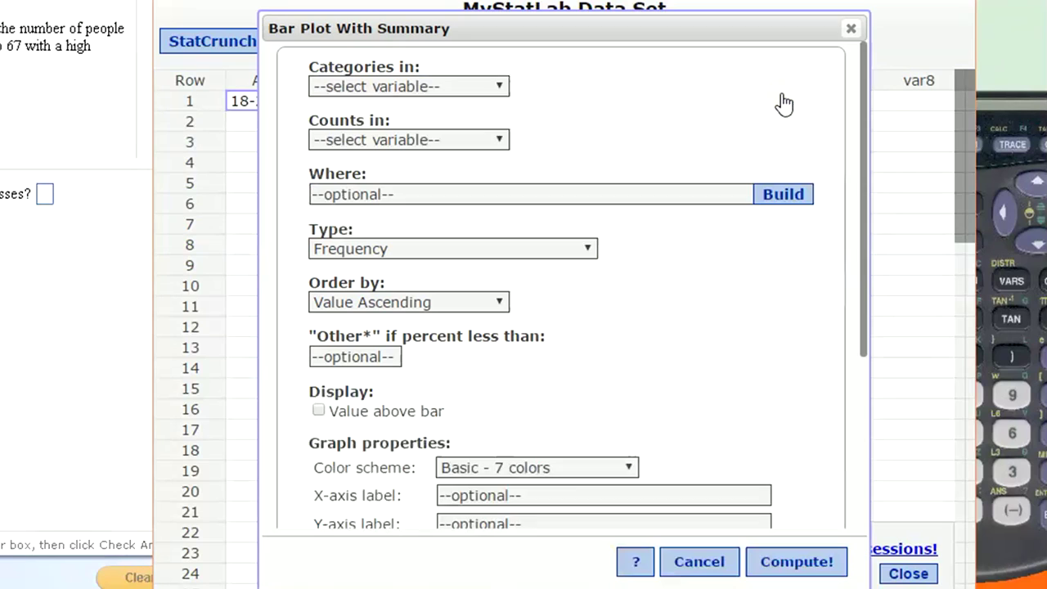
pyautogui.click(388, 88)
pyautogui.click(340, 125)
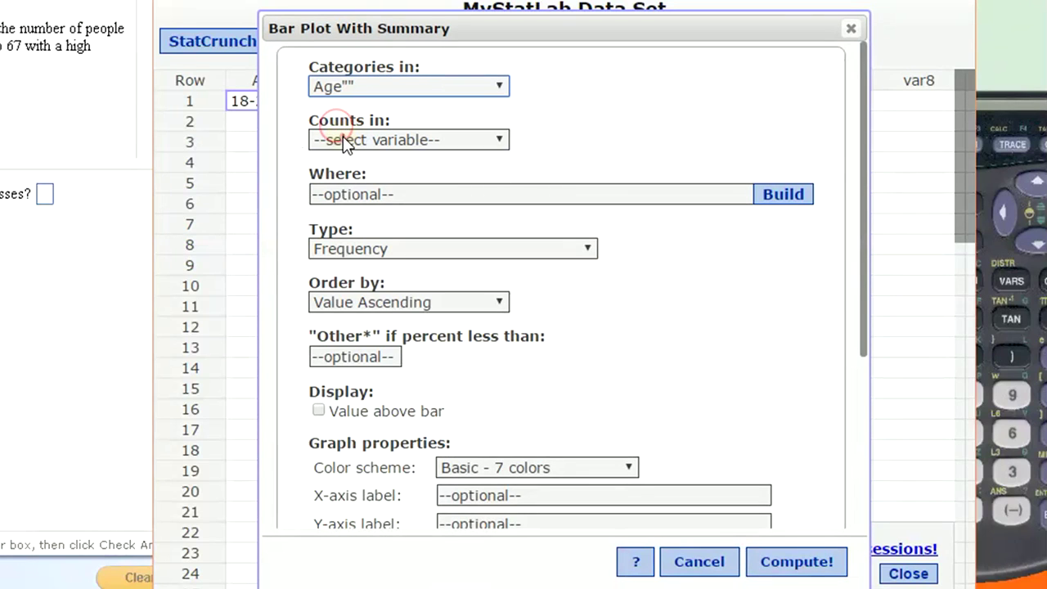
pyautogui.click(343, 140)
pyautogui.click(350, 176)
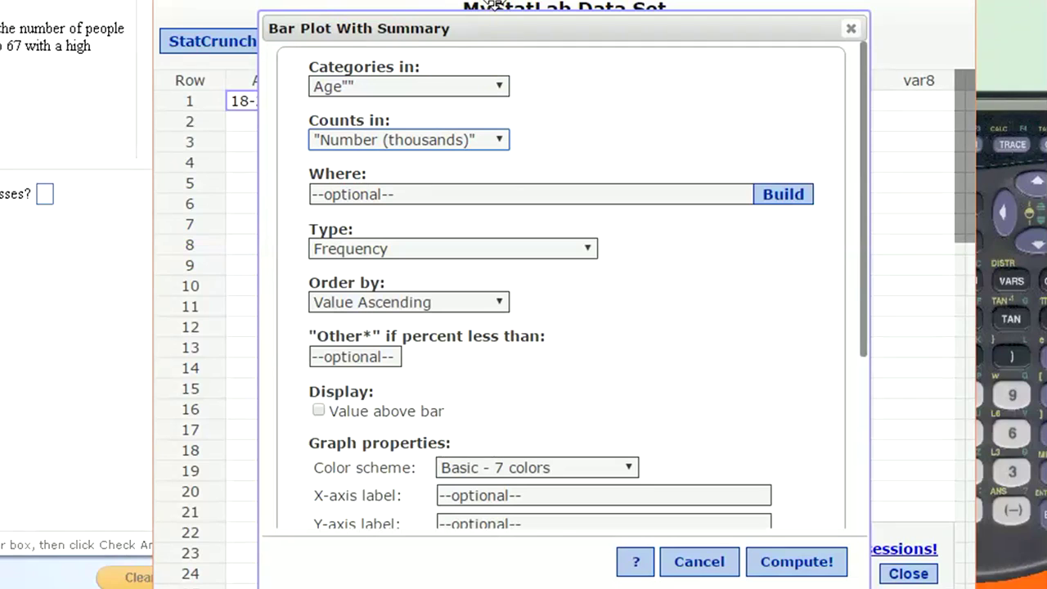
# Order the bars by Worksheet and compute the bar plot.
pyautogui.moveTo(523, 2); pyautogui.dragTo(498, 0)
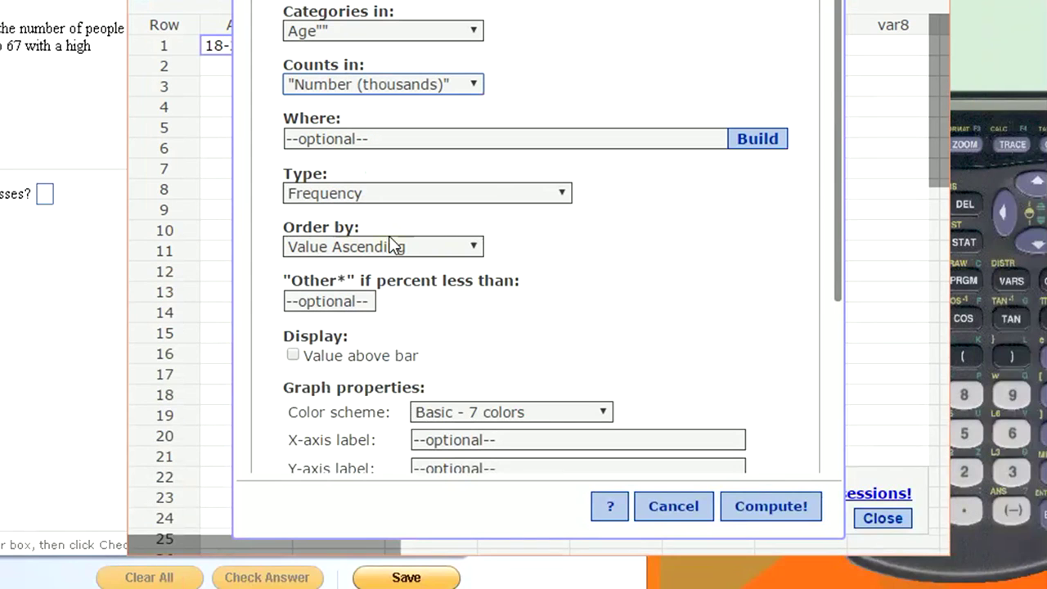
pyautogui.click(304, 248)
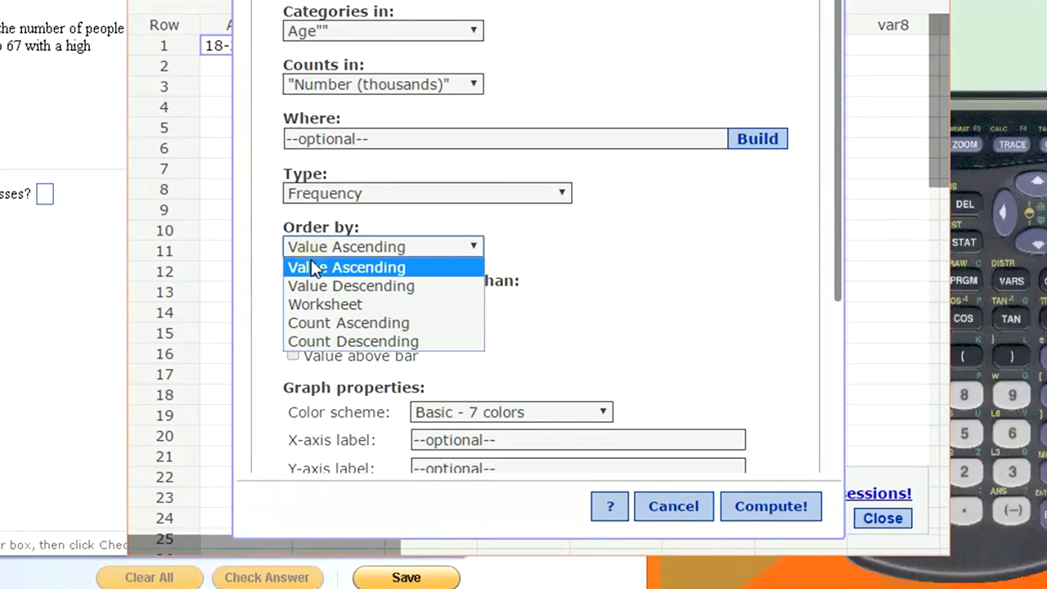
pyautogui.click(335, 307)
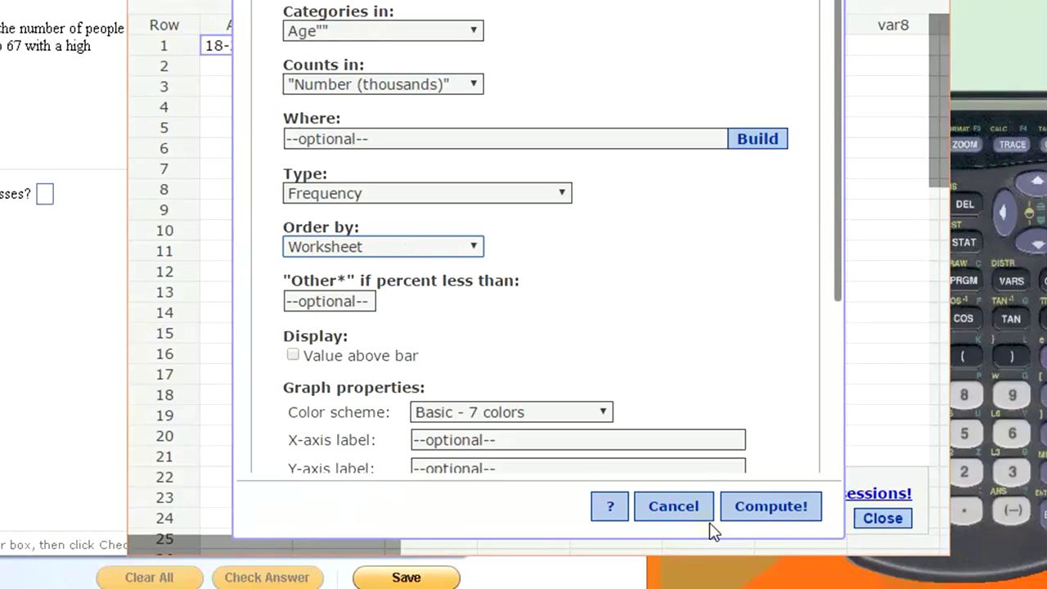
pyautogui.click(753, 510)
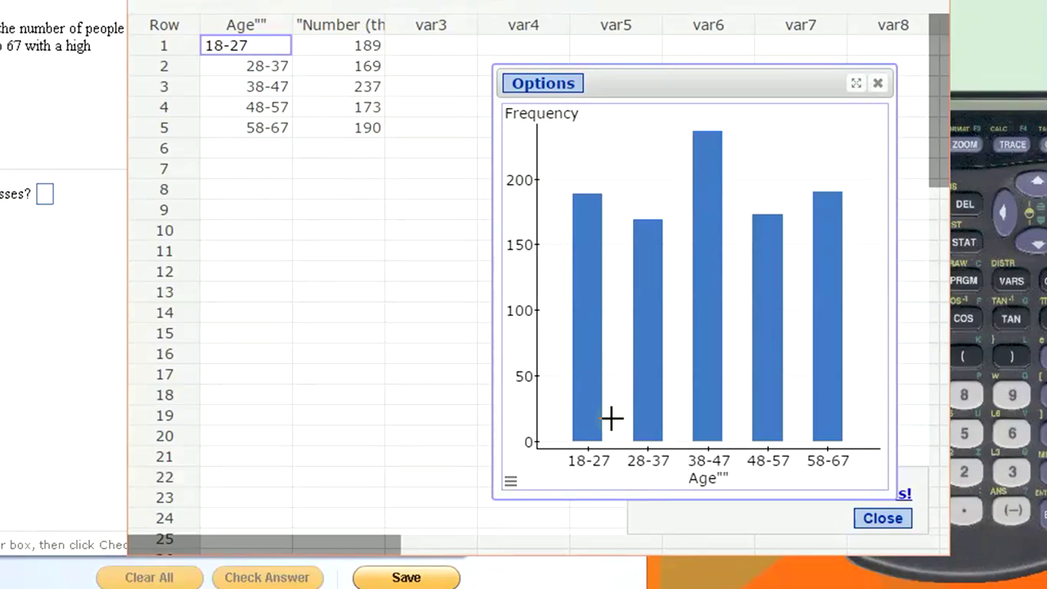
# Edit the bar plot to type Relative Frequency with the value above each bar, and recompute it.
pyautogui.click(547, 84)
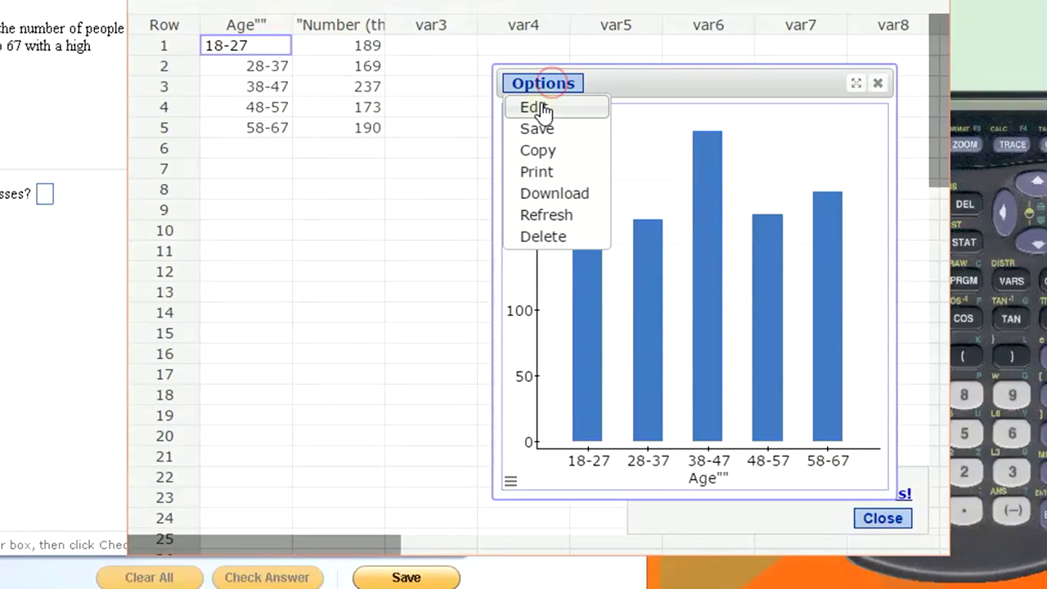
pyautogui.click(540, 108)
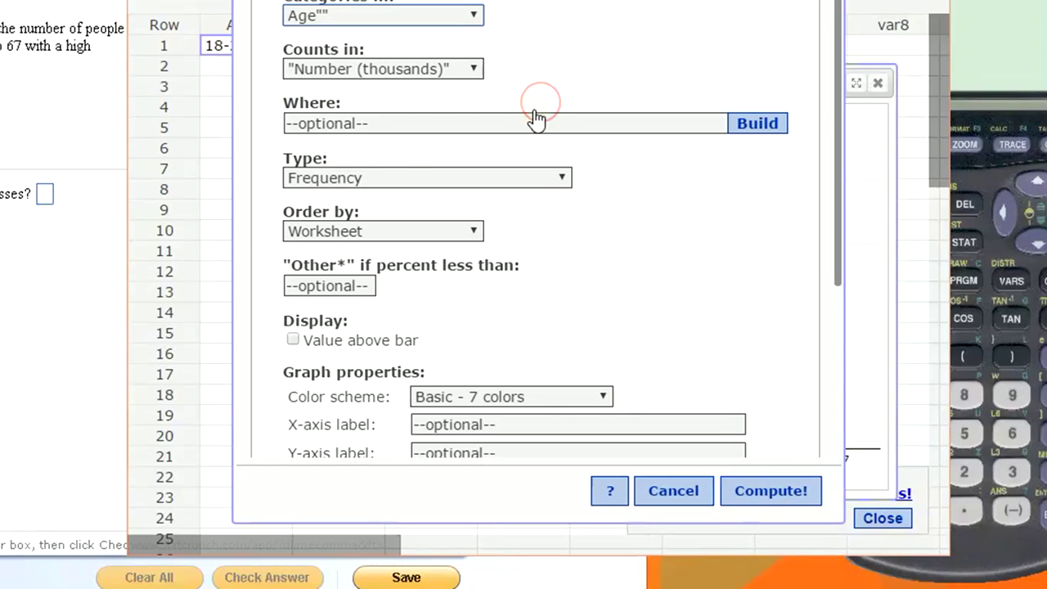
pyautogui.click(314, 180)
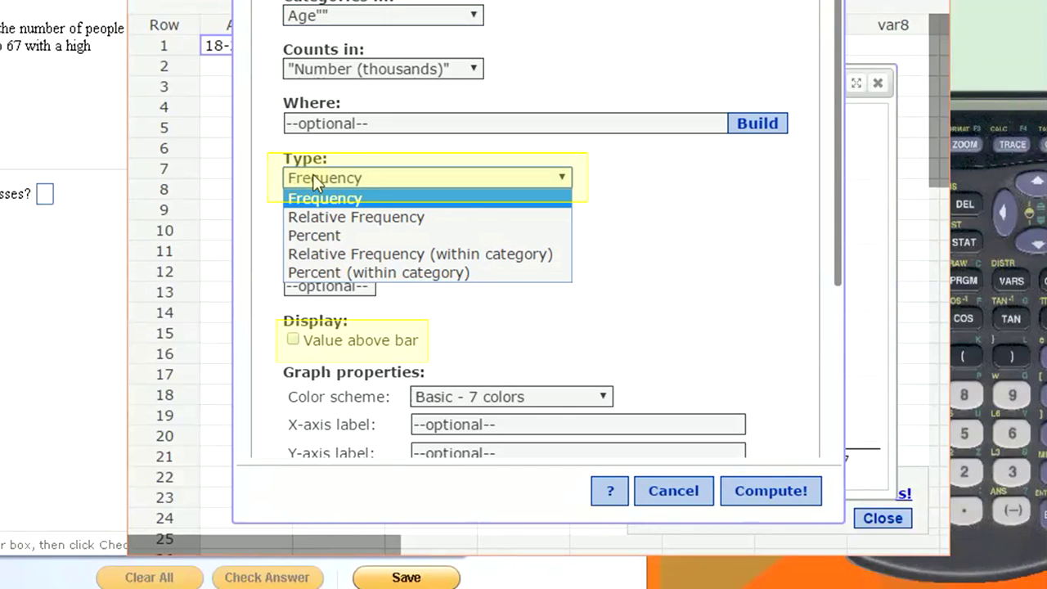
pyautogui.click(347, 219)
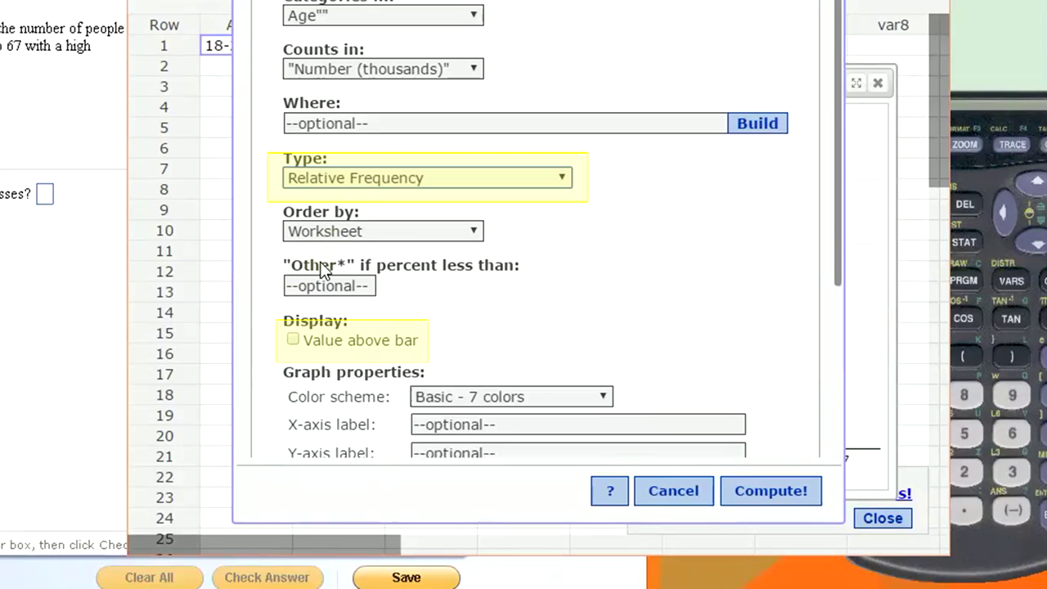
pyautogui.click(293, 341)
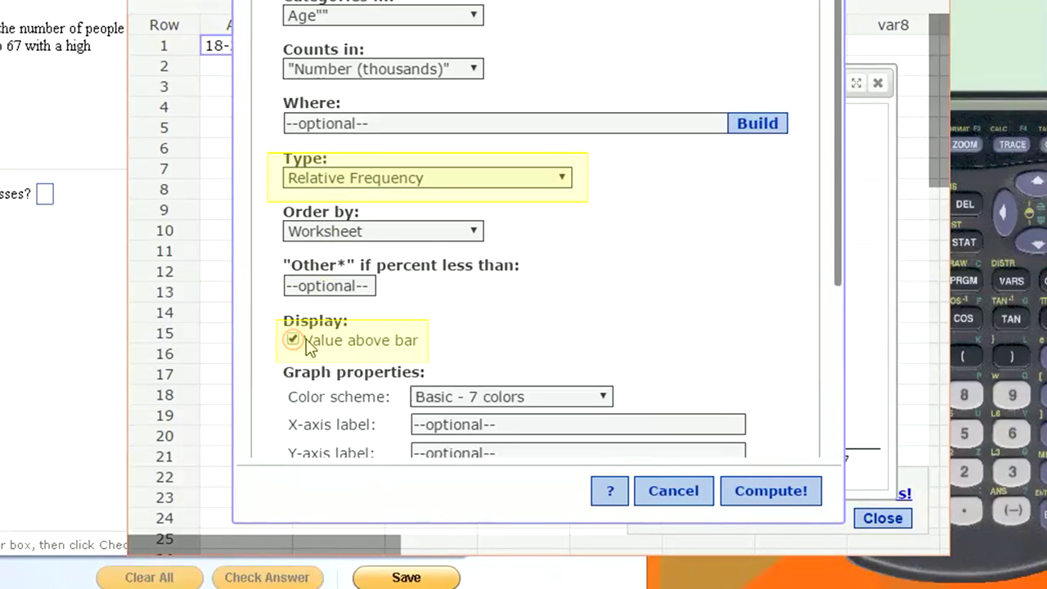
pyautogui.click(774, 493)
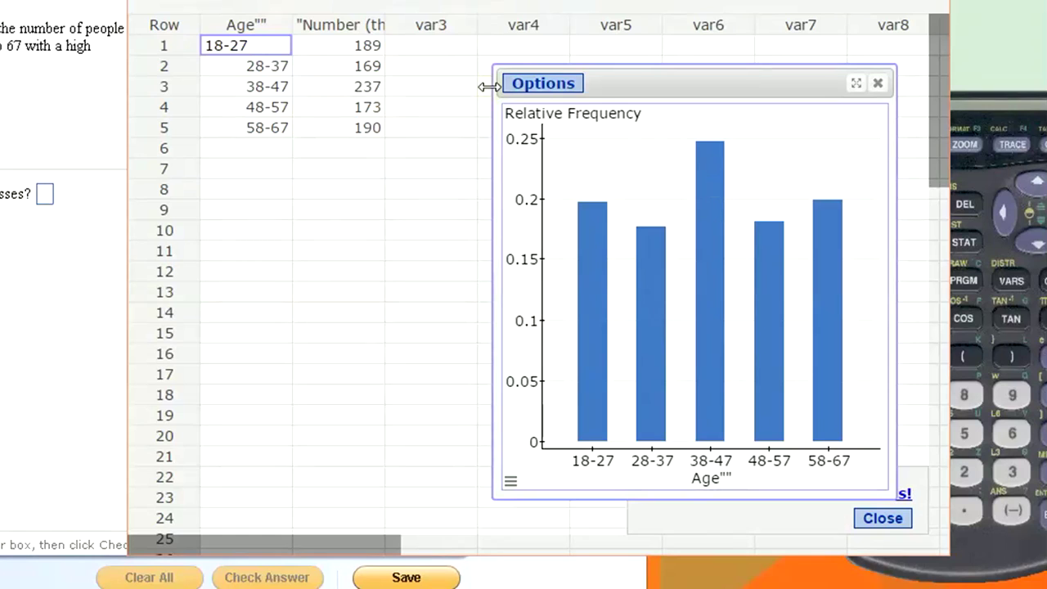
# Enlarge the relative frequency bar plot window enough to read the values above the bars.
pyautogui.moveTo(489, 63); pyautogui.dragTo(352, 0)
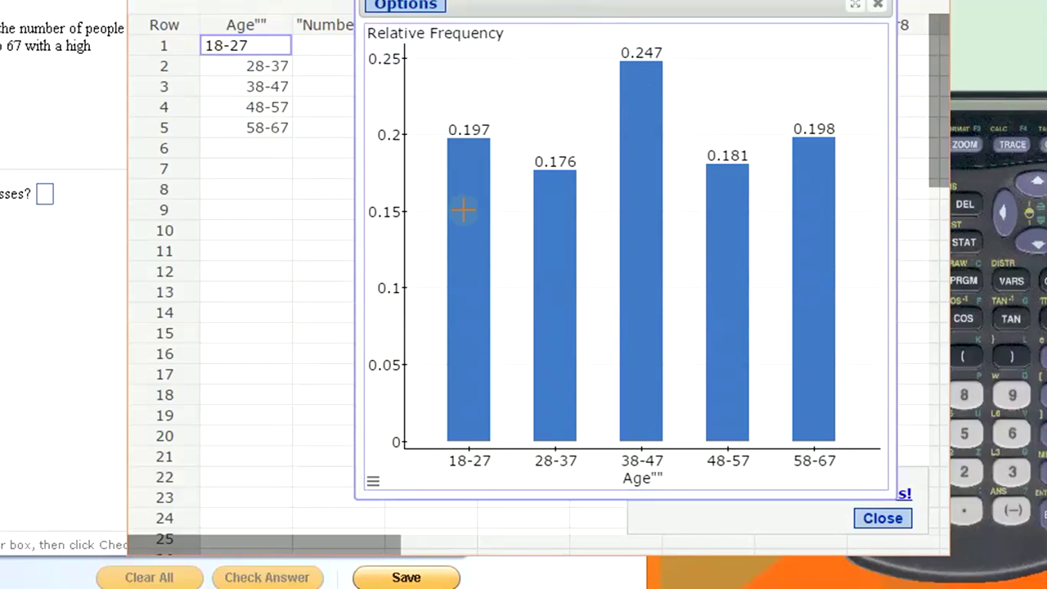
pyautogui.moveTo(453, 158)
pyautogui.moveTo(795, 141)
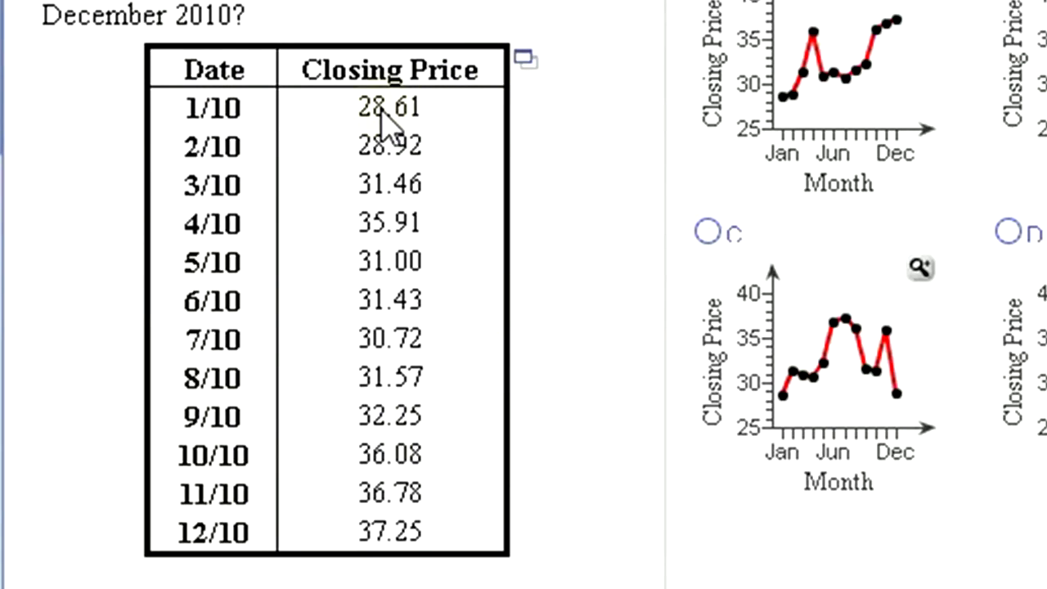
# Open the monthly closing price table in StatCrunch and move its window clear of the homework table.
pyautogui.click(525, 67)
pyautogui.click(563, 81)
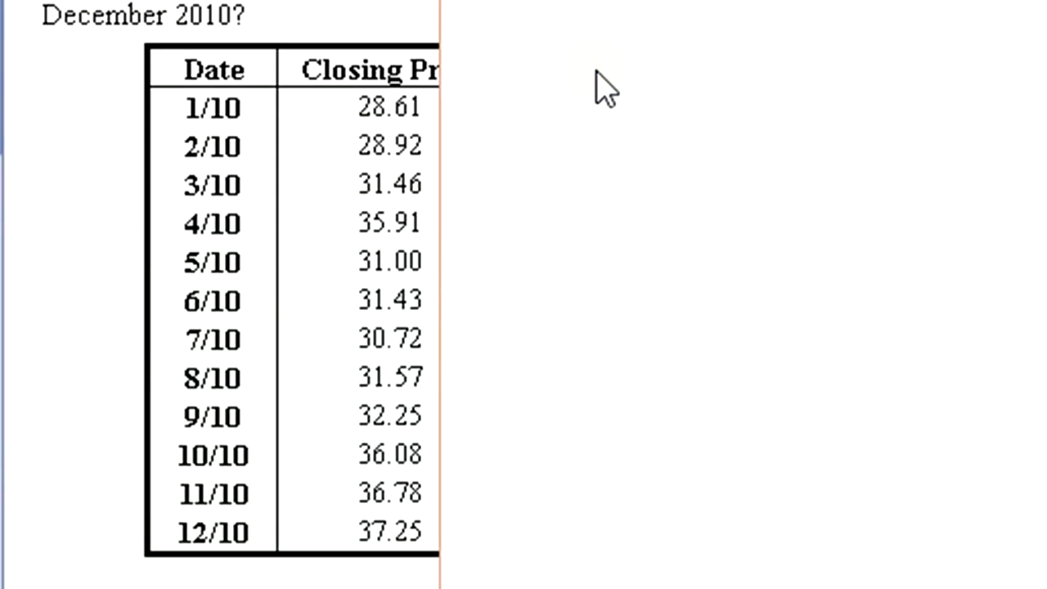
pyautogui.click(303, 7)
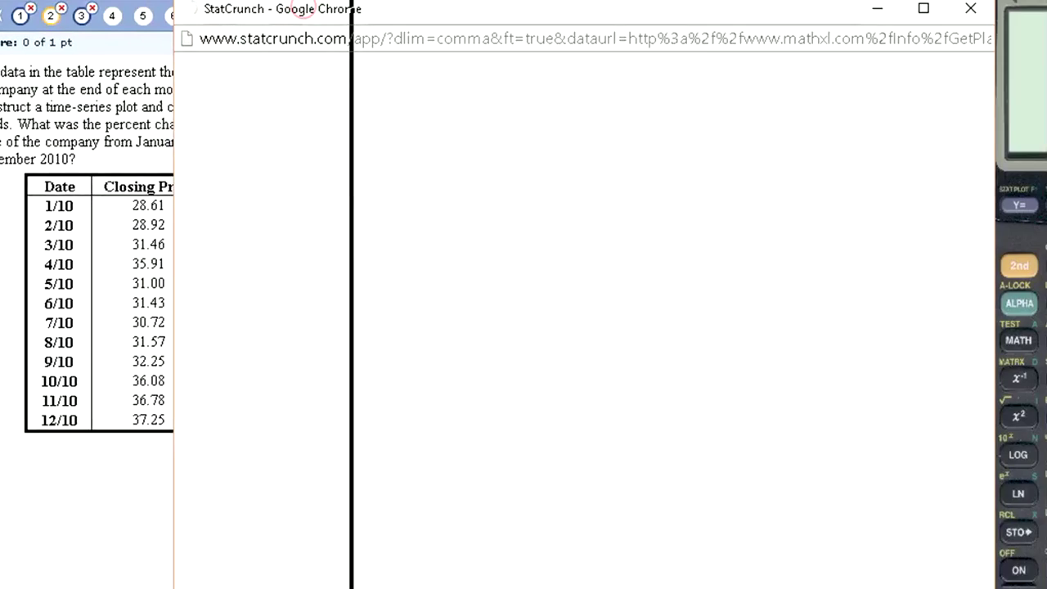
pyautogui.moveTo(303, 7); pyautogui.dragTo(432, 0)
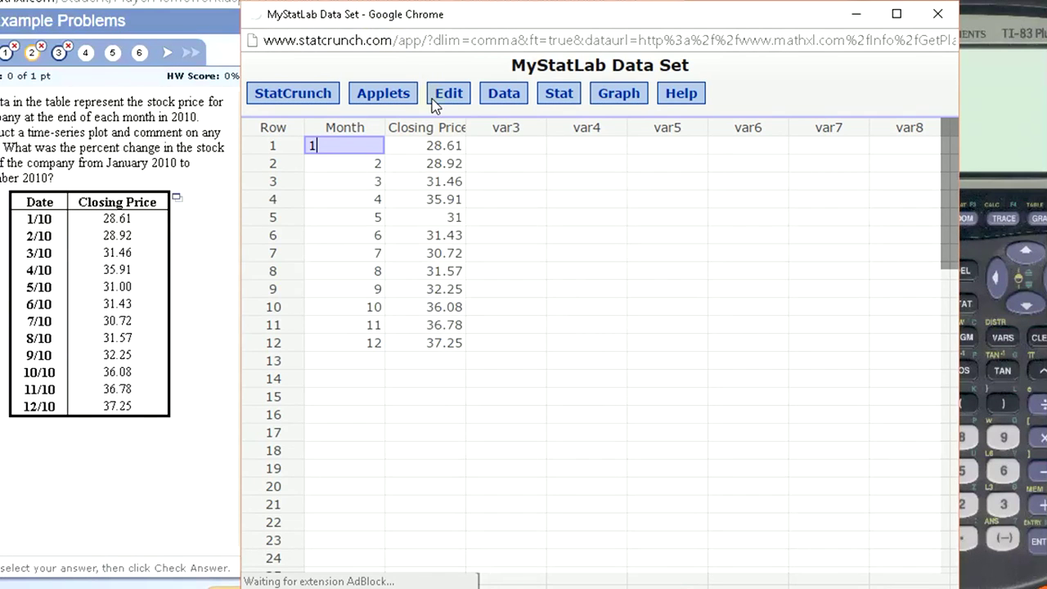
# Start an Index/Time Plot of the Closing Price column and move its dialog off the worksheet data.
pyautogui.click(615, 97)
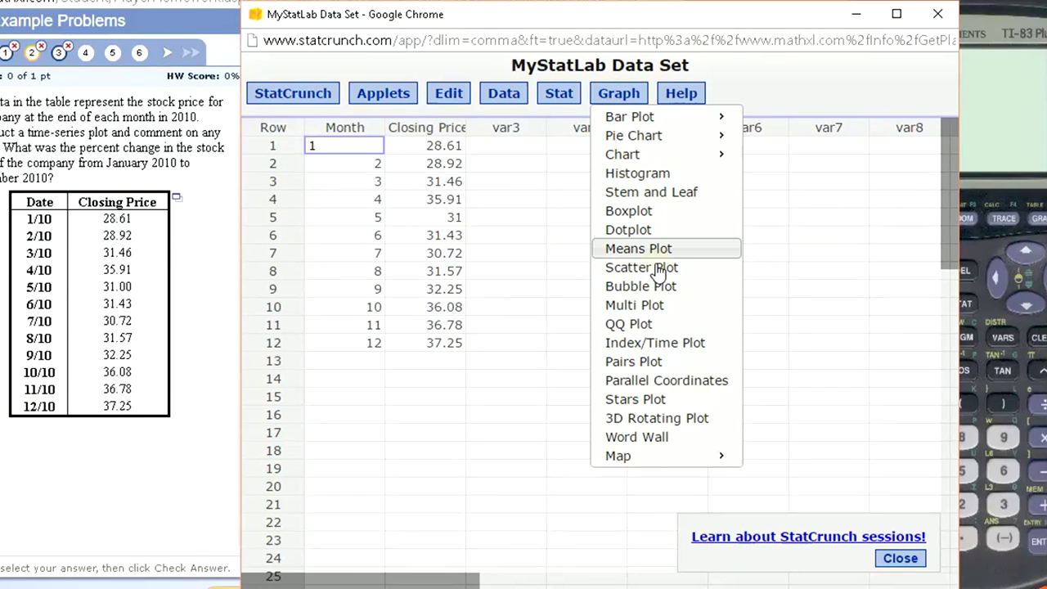
pyautogui.click(656, 350)
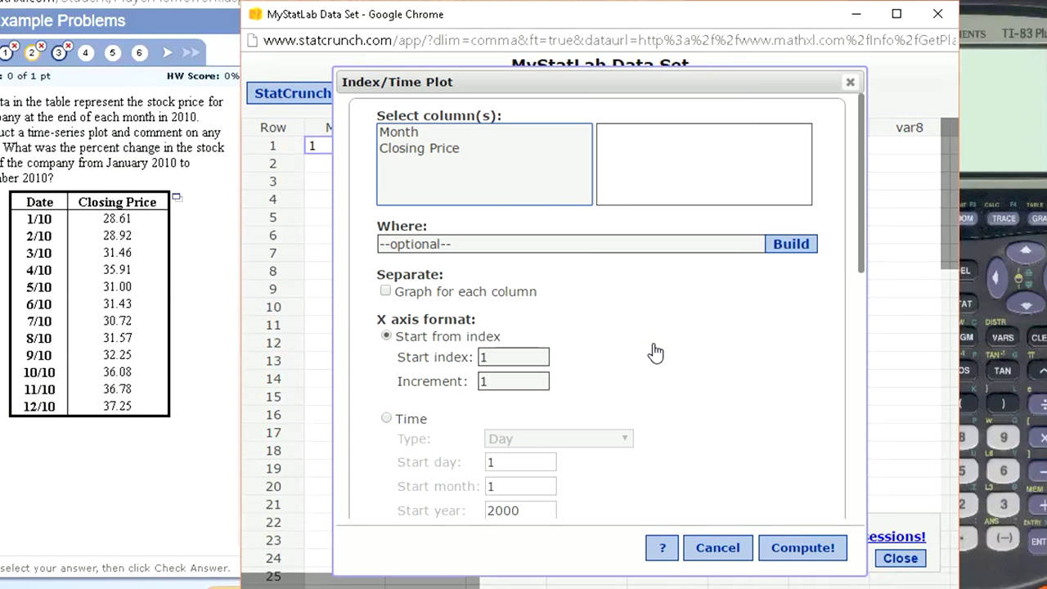
pyautogui.click(411, 150)
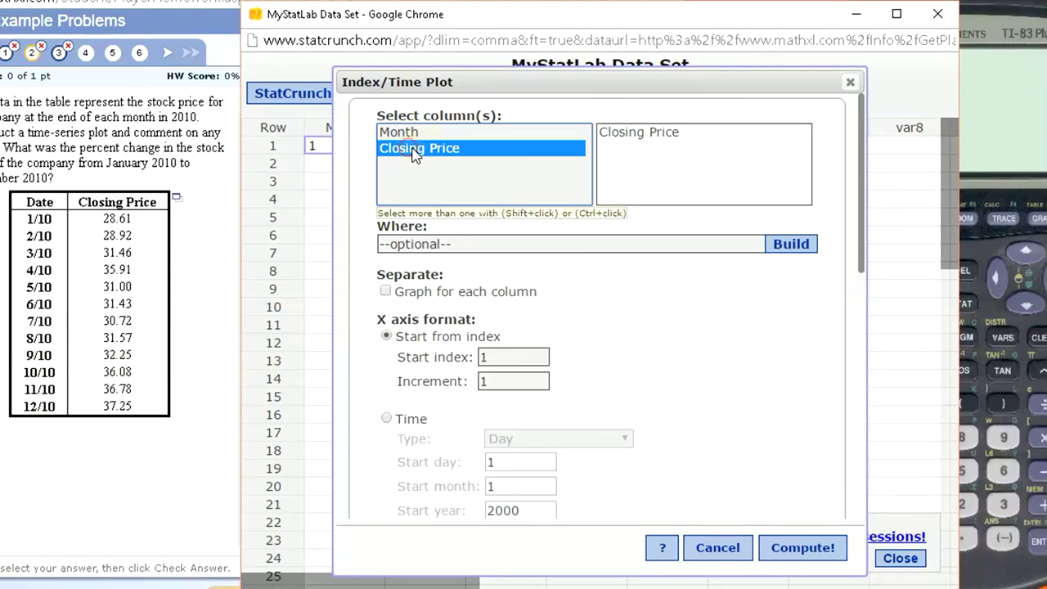
pyautogui.click(597, 80)
pyautogui.moveTo(628, 79); pyautogui.dragTo(711, 69)
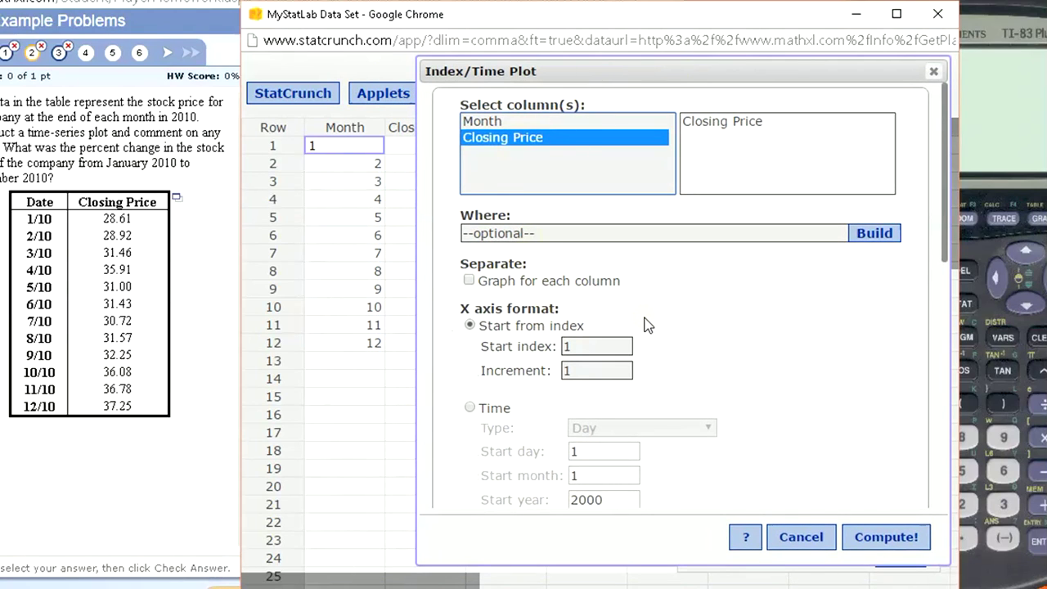
# Set the plot's X axis format to Time with type Month.
pyautogui.scroll(-1, 645, 323)
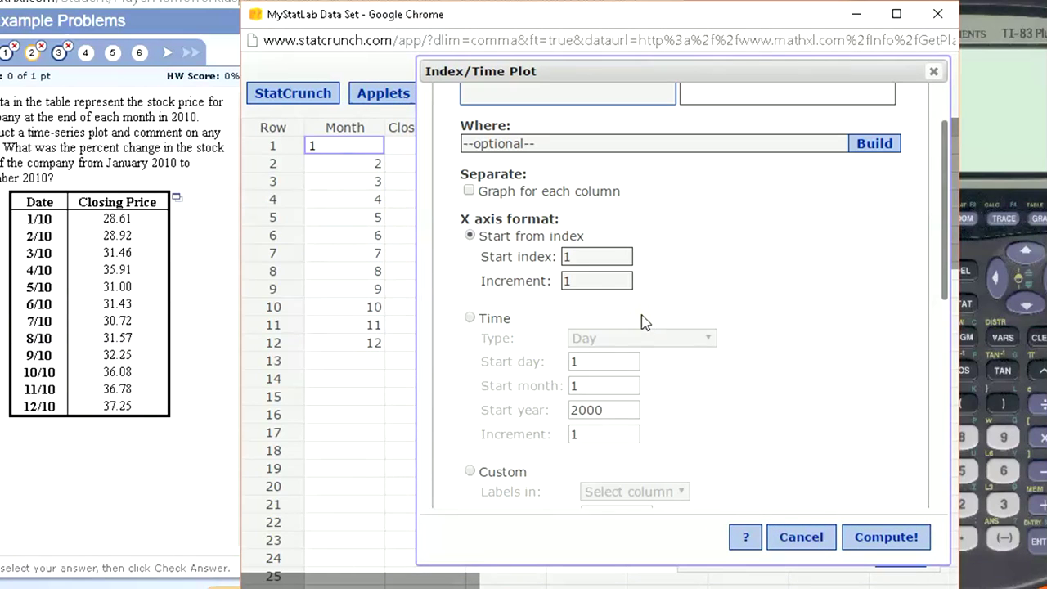
pyautogui.click(471, 319)
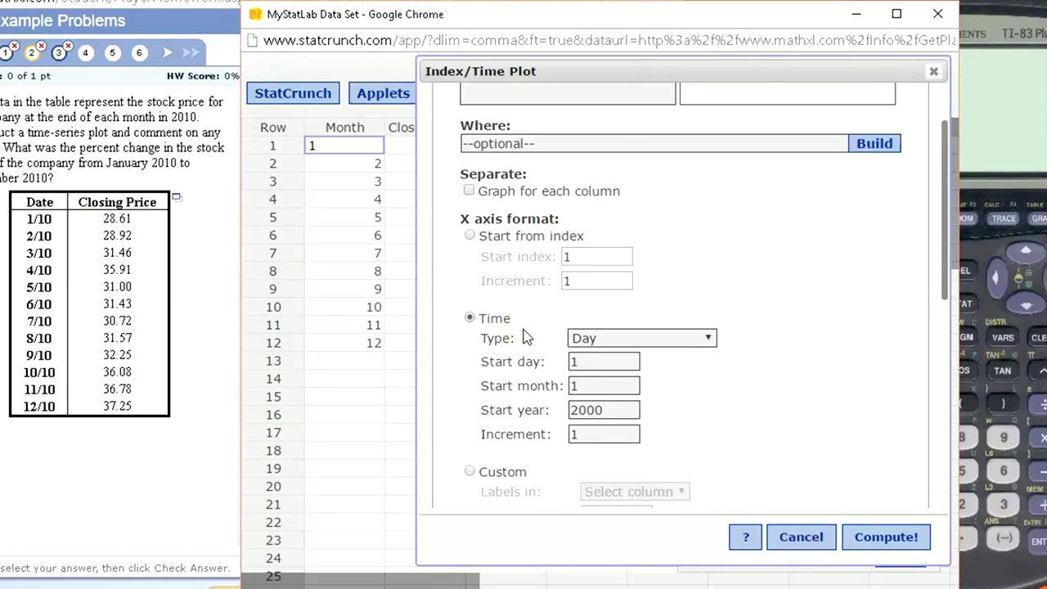
pyautogui.click(596, 345)
pyautogui.click(596, 375)
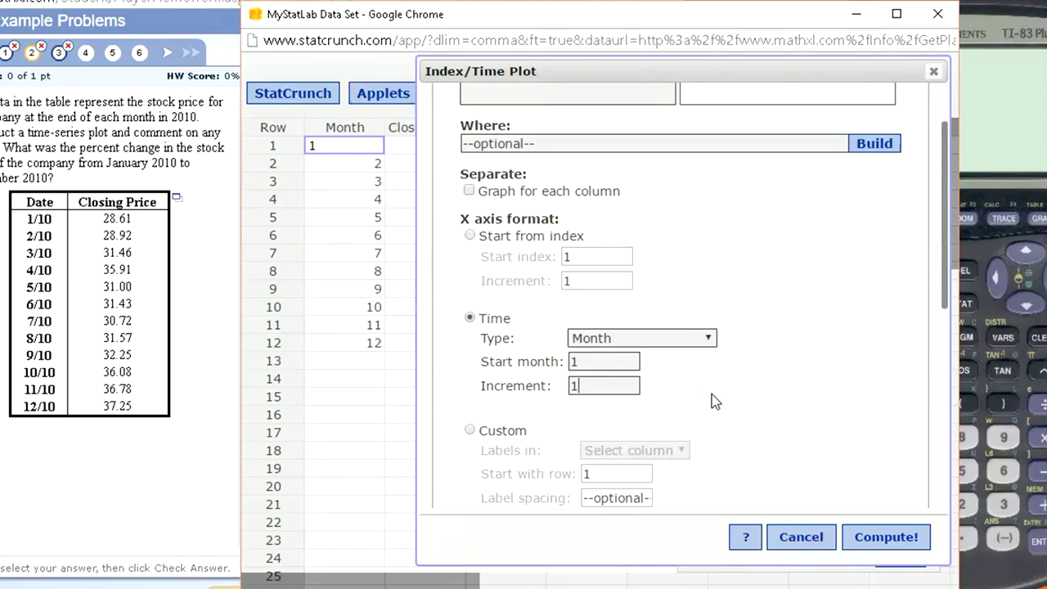
# Turn on the display of points in addition to lines for the time plot.
pyautogui.scroll(-1, 740, 395)
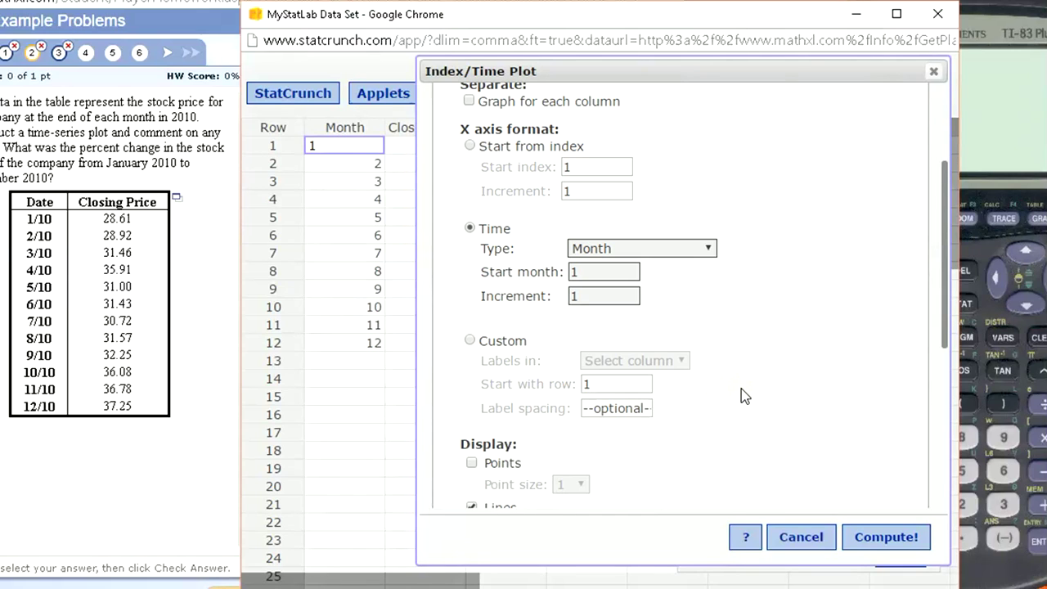
pyautogui.scroll(-1, 714, 391)
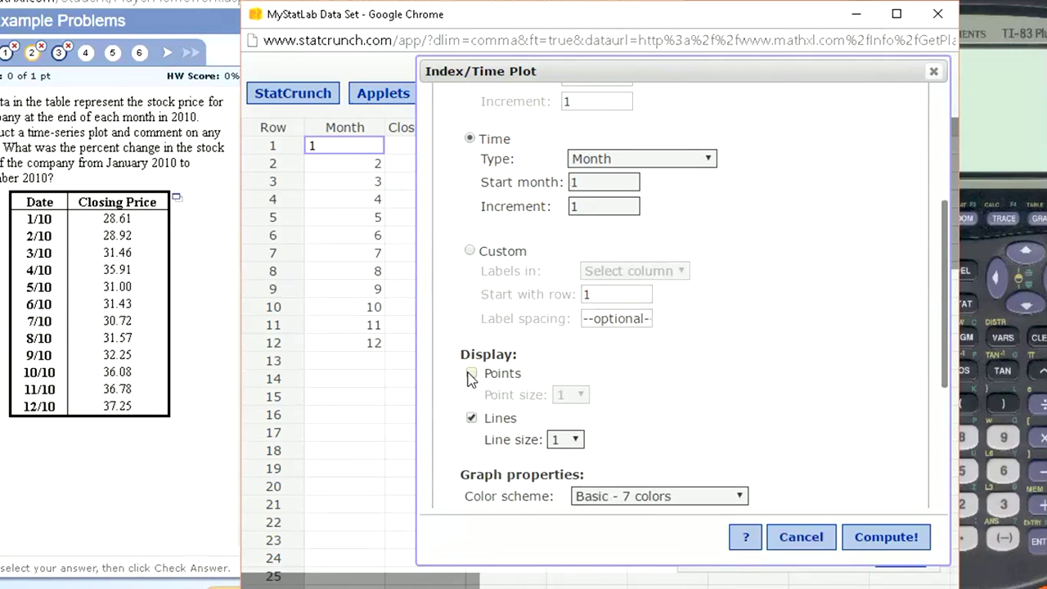
pyautogui.click(471, 375)
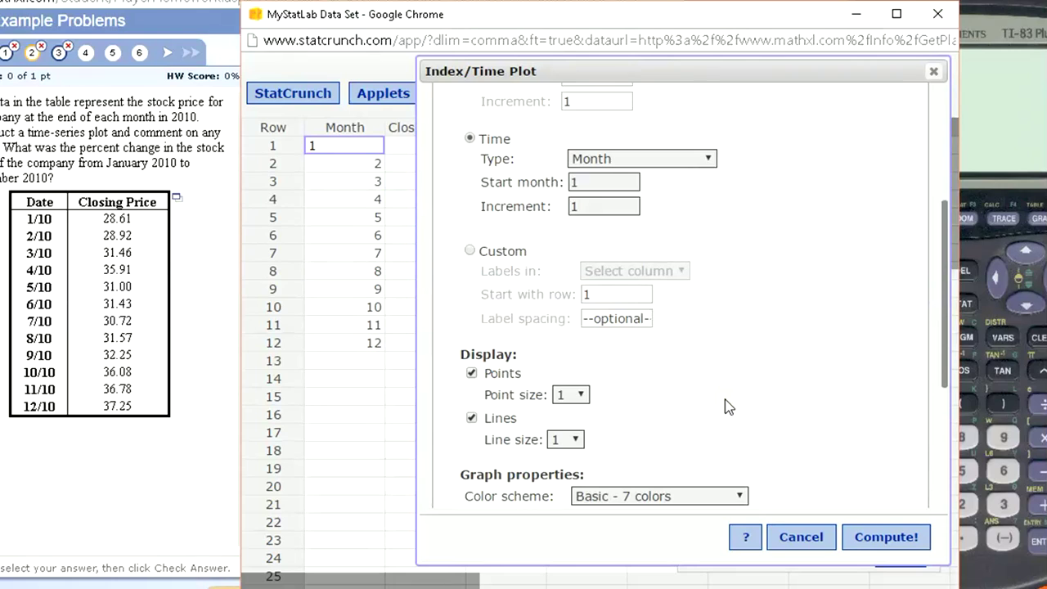
# Compute the Closing Price time plot and move the StatCrunch window aside so the homework answer choices are visible.
pyautogui.click(874, 539)
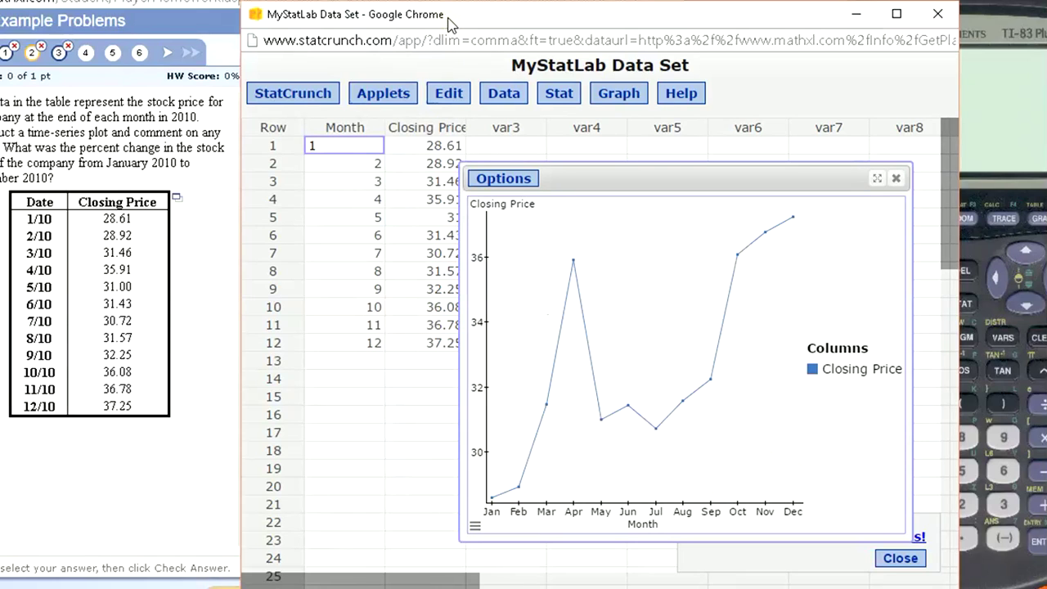
pyautogui.moveTo(448, 25); pyautogui.dragTo(855, 12)
pyautogui.moveTo(343, 0); pyautogui.dragTo(275, 0)
pyautogui.moveTo(275, 0); pyautogui.dragTo(300, 2)
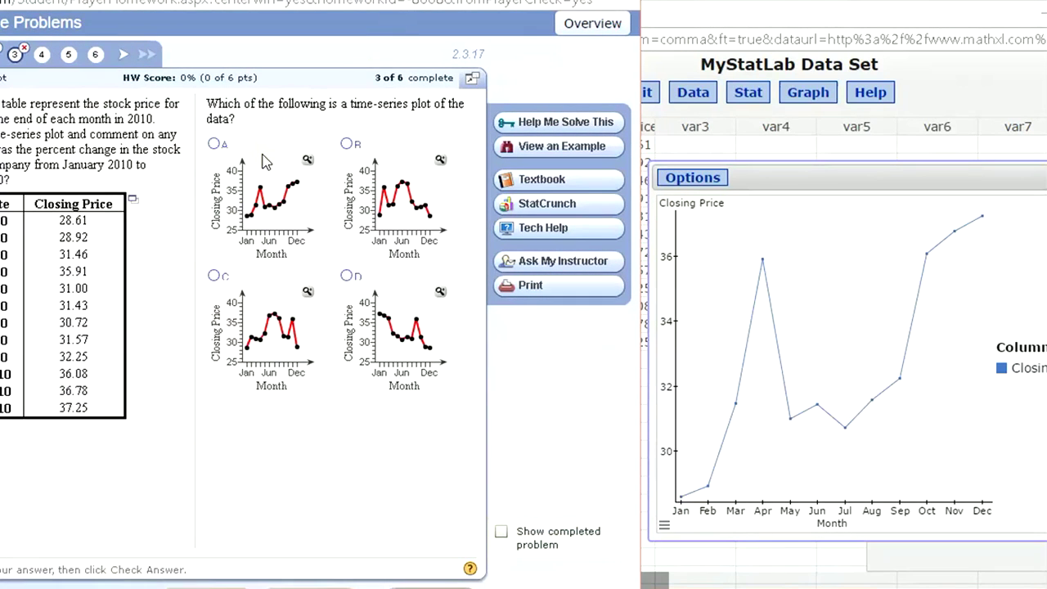
# Enlarge graph A to compare it with the computed time plot, then submit choice A as the time-series plot.
pyautogui.click(308, 161)
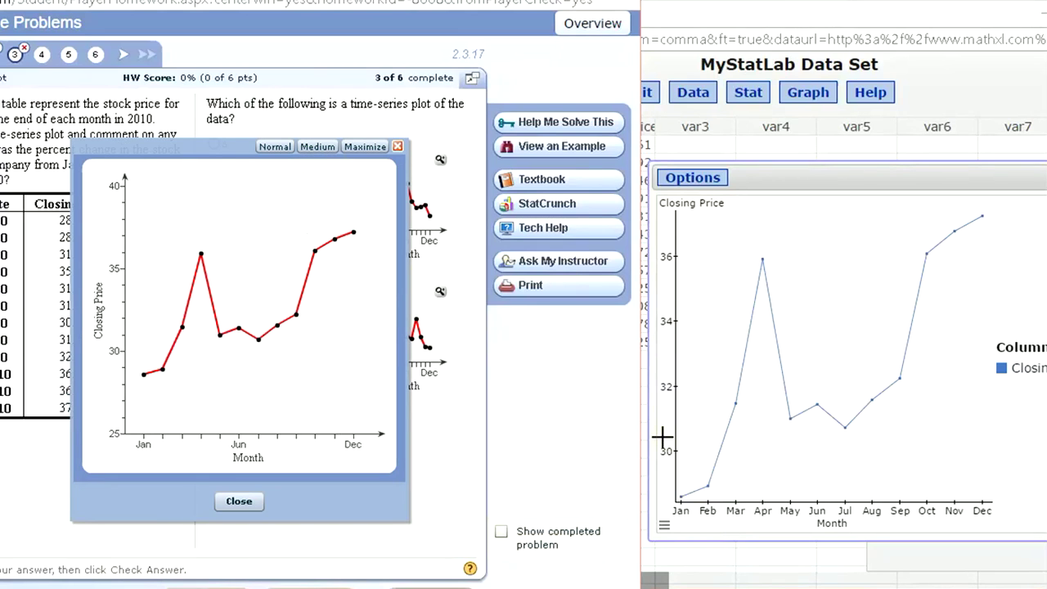
pyautogui.click(397, 145)
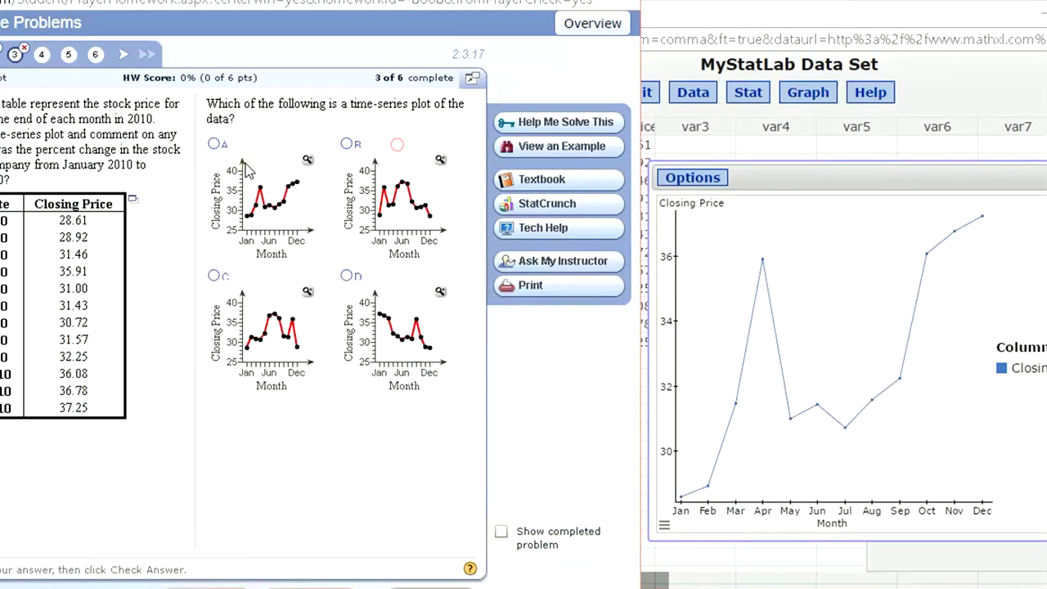
pyautogui.click(214, 144)
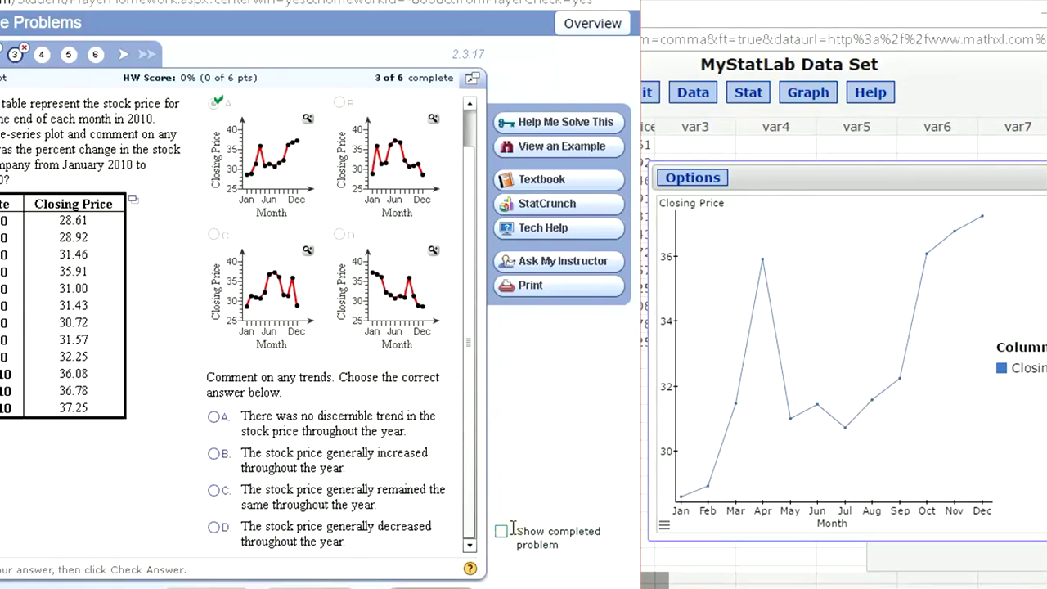
# Answer the trend question with choice B, the stock price generally increased throughout the year, and dismiss the feedback.
pyautogui.click(219, 452)
pyautogui.press('Return')
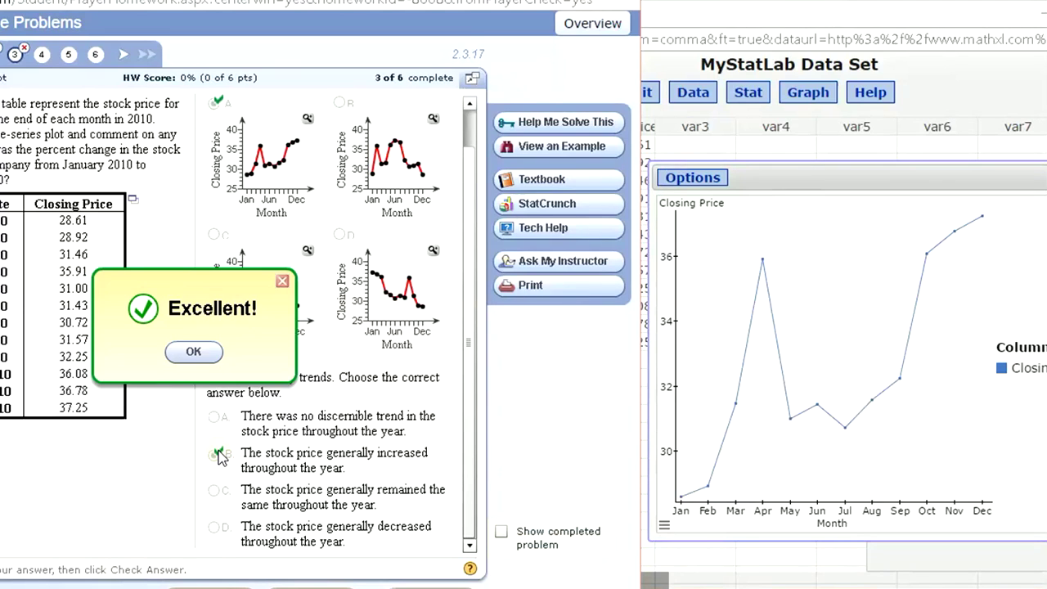
pyautogui.press('Return')
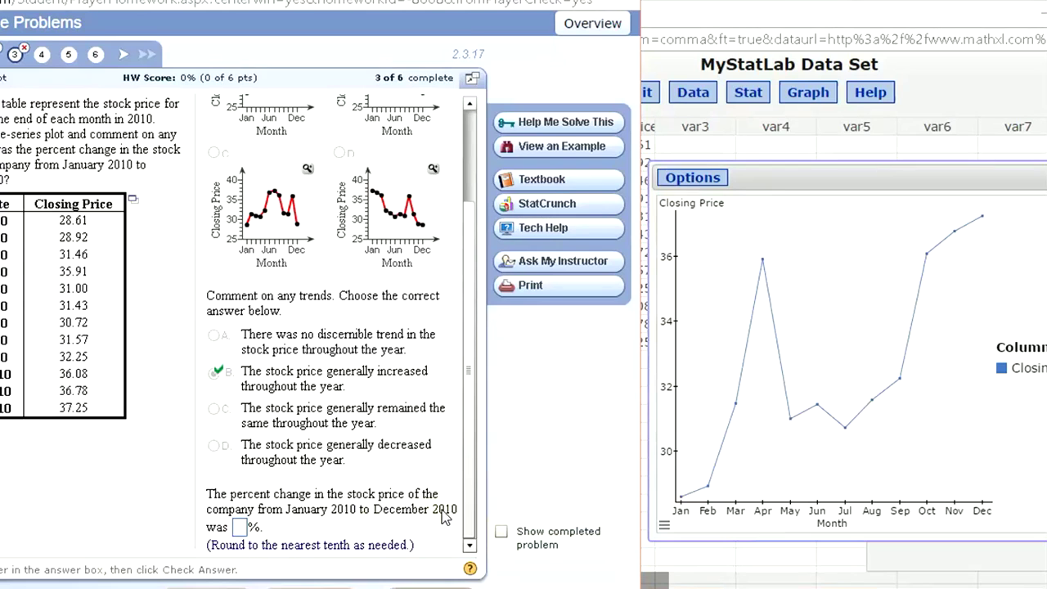
# Bring the TI-83 Plus calculator in front of the StatCrunch window, turn it on and clear its screen.
pyautogui.moveTo(892, 13); pyautogui.dragTo(894, 34)
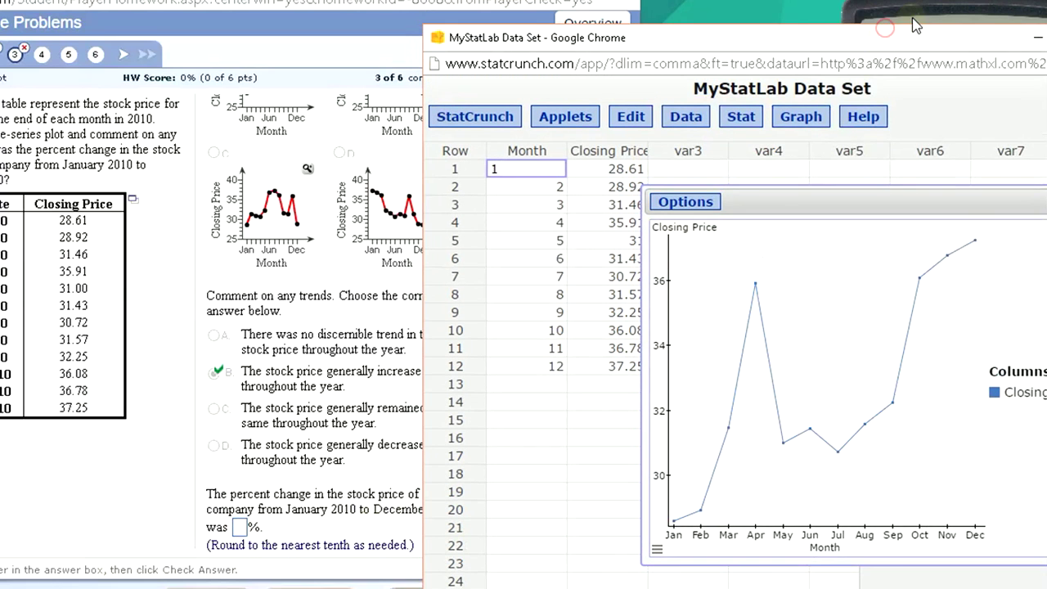
pyautogui.click(916, 15)
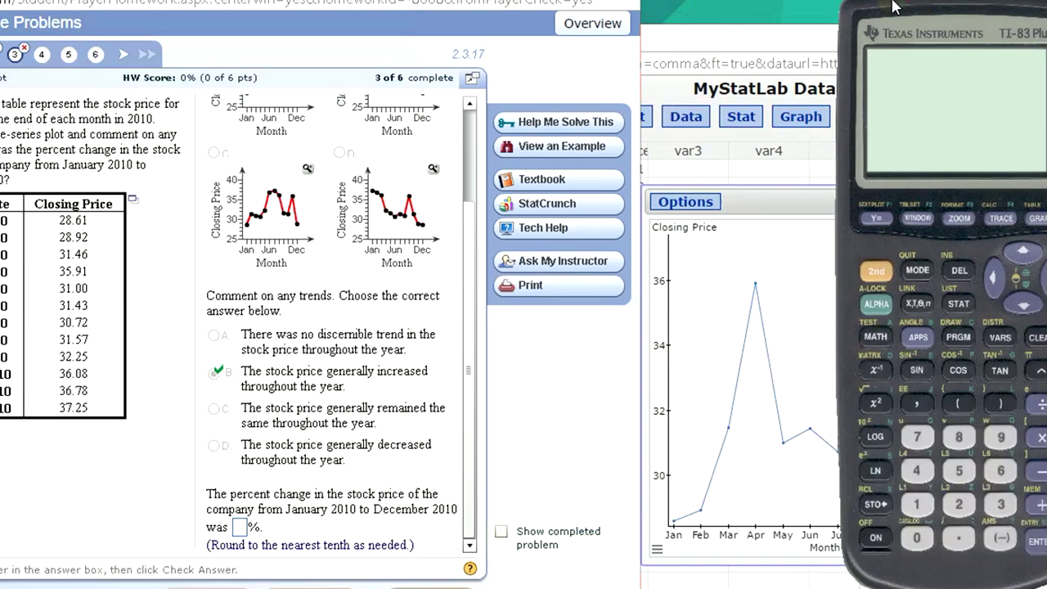
pyautogui.moveTo(878, 425); pyautogui.dragTo(838, 416)
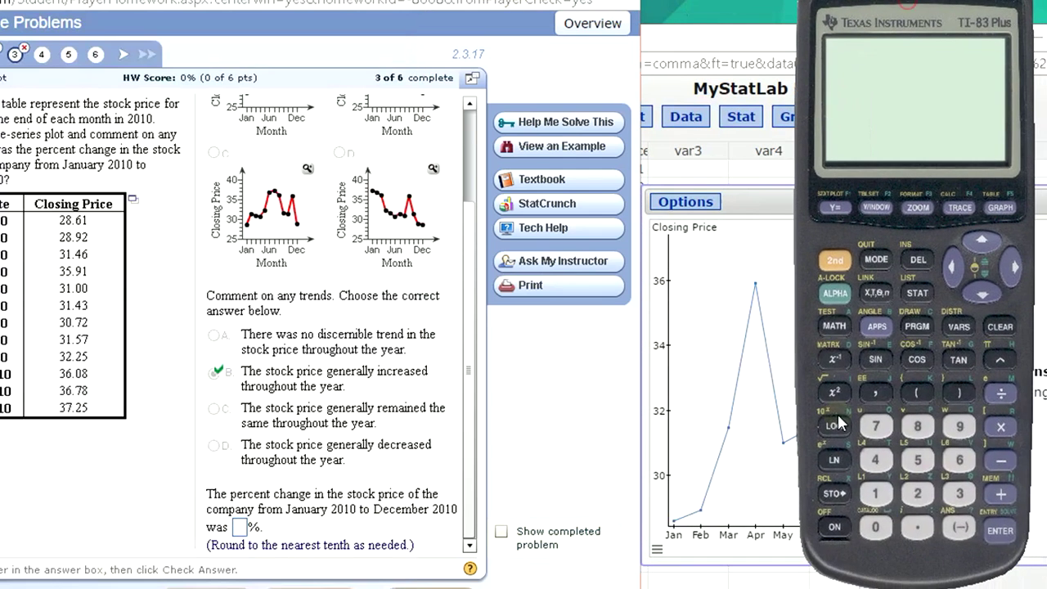
pyautogui.click(833, 528)
pyautogui.click(1000, 327)
# Calculate the closing price difference 37.25-28.61 on the calculator.
pyautogui.click(960, 493)
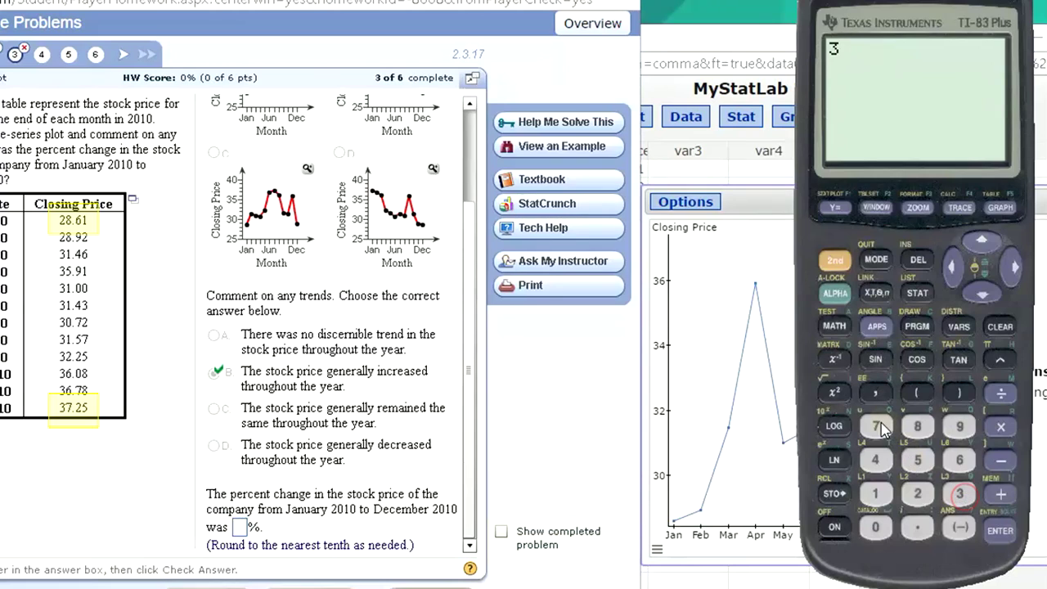
pyautogui.click(876, 427)
pyautogui.click(917, 529)
pyautogui.click(917, 494)
pyautogui.click(918, 463)
pyautogui.click(1005, 463)
pyautogui.click(917, 494)
pyautogui.click(917, 427)
pyautogui.click(918, 527)
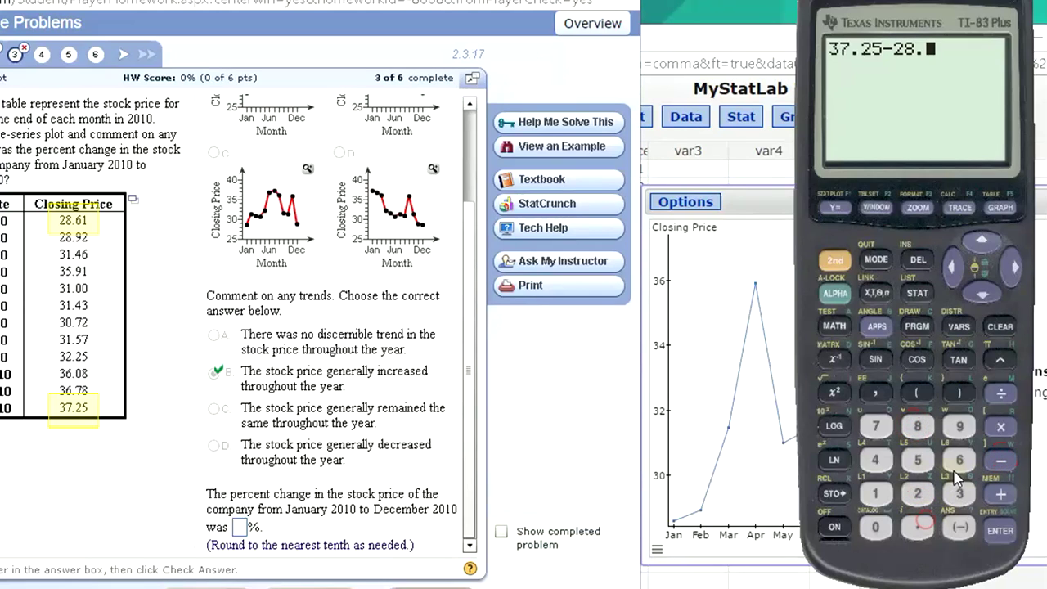
pyautogui.click(960, 460)
pyautogui.click(875, 493)
pyautogui.click(1000, 530)
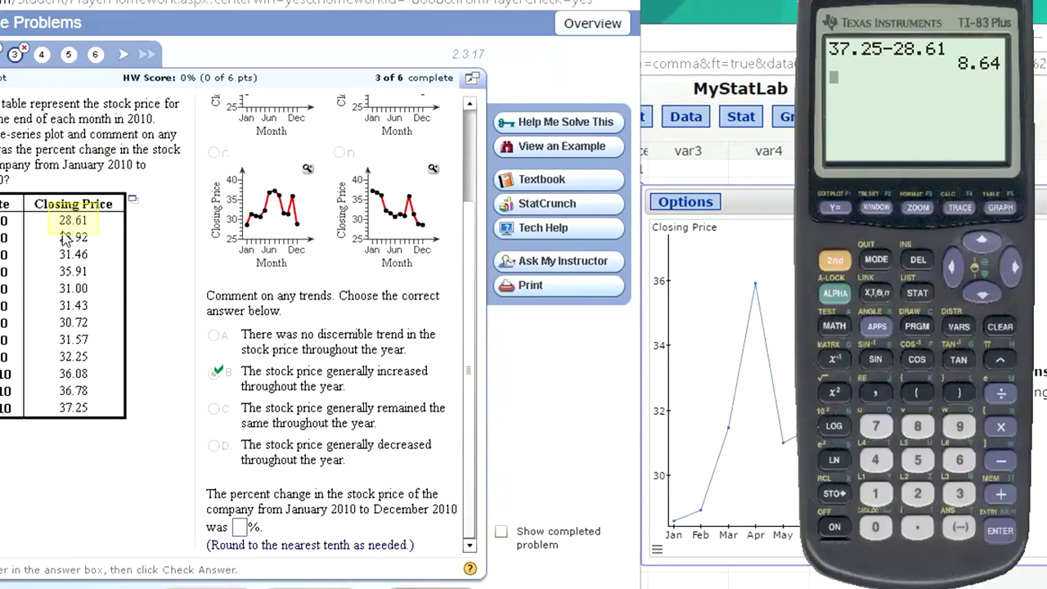
# Divide the calculated price difference by the January price, 28.61.
pyautogui.click(1001, 396)
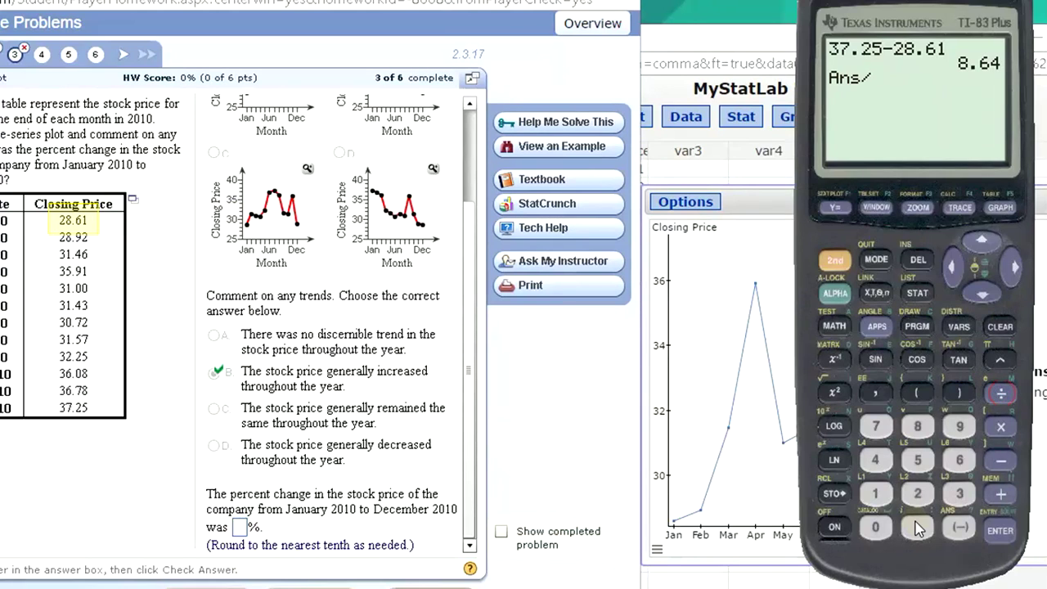
pyautogui.click(918, 494)
pyautogui.click(918, 426)
pyautogui.click(918, 527)
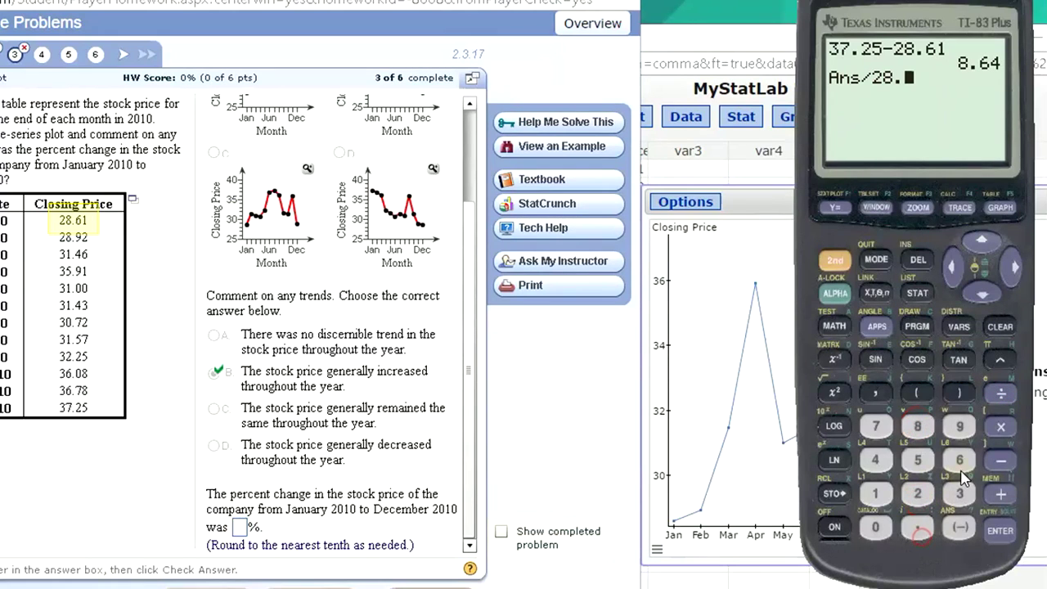
pyautogui.click(959, 460)
pyautogui.click(875, 494)
pyautogui.click(999, 530)
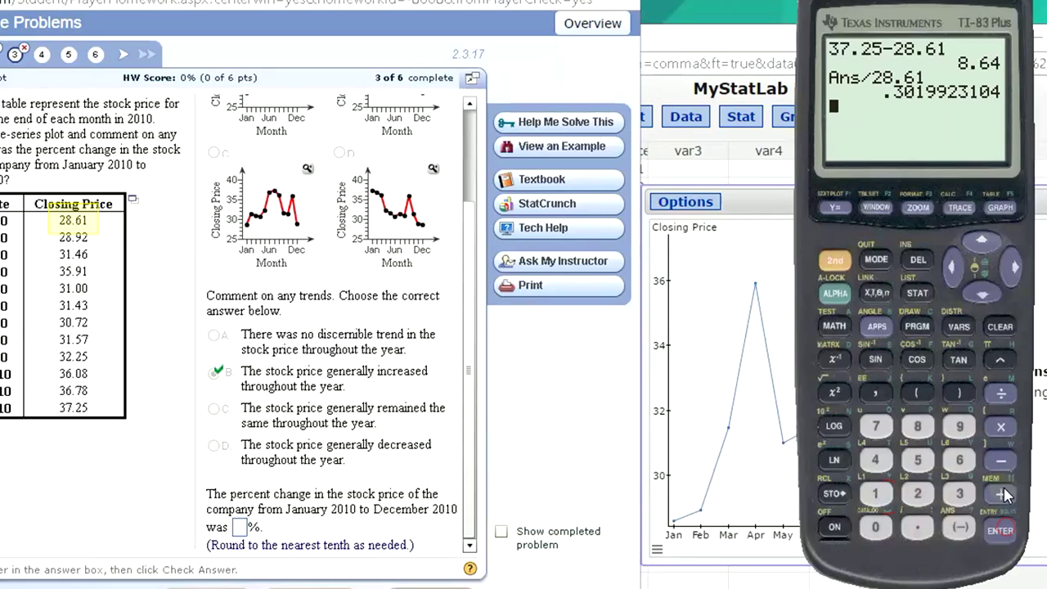
# Multiply the calculated ratio by 100 to convert it to a percentage.
pyautogui.click(1000, 427)
pyautogui.click(875, 494)
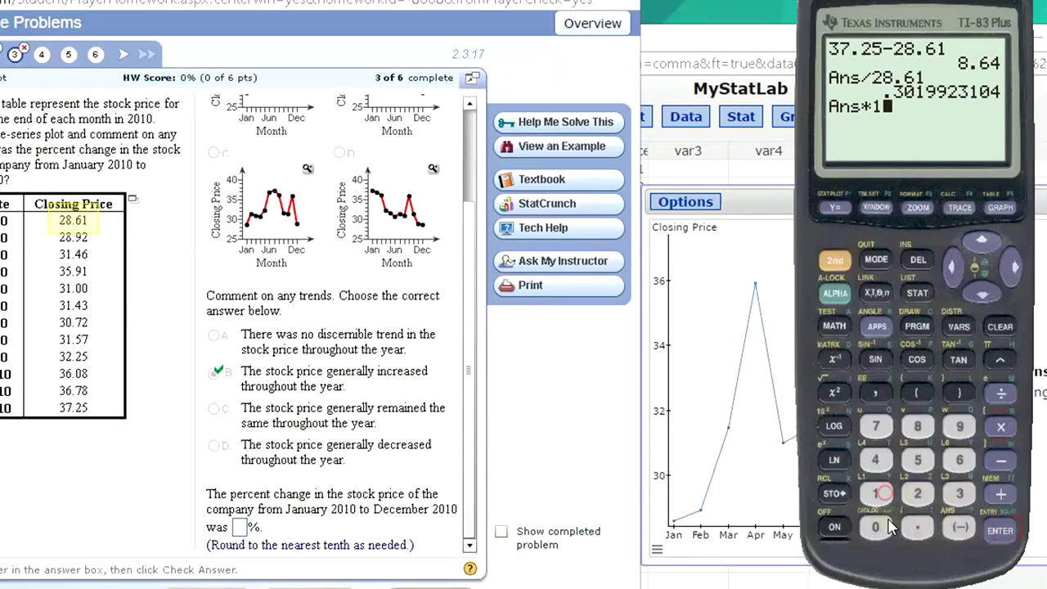
pyautogui.click(876, 528)
pyautogui.click(875, 528)
pyautogui.click(1001, 530)
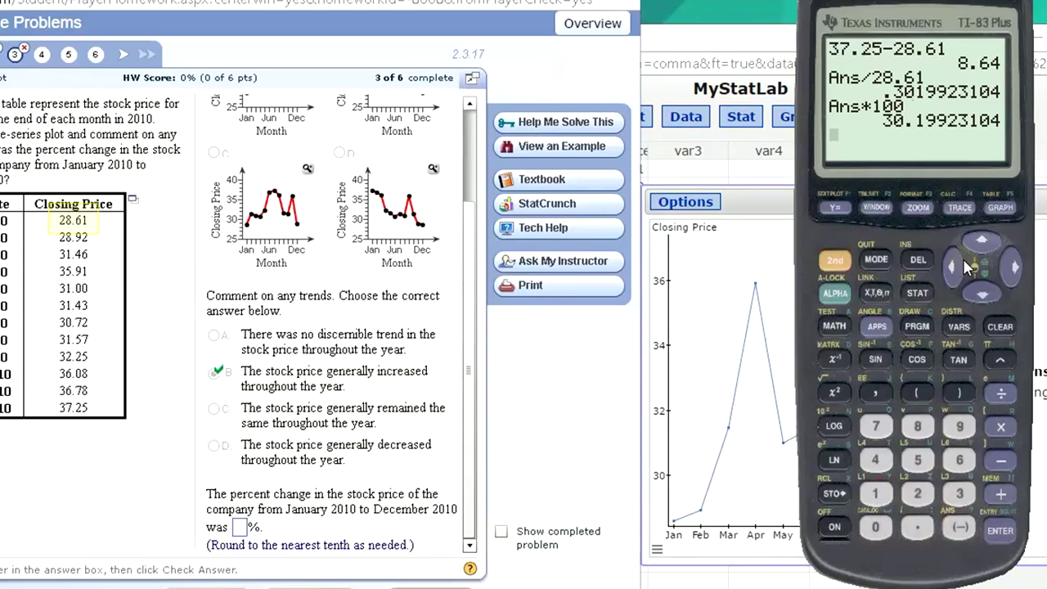
# Enter 30.2 as the percent change in the stock price, submit it and dismiss the feedback.
pyautogui.click(240, 527)
pyautogui.write('30')
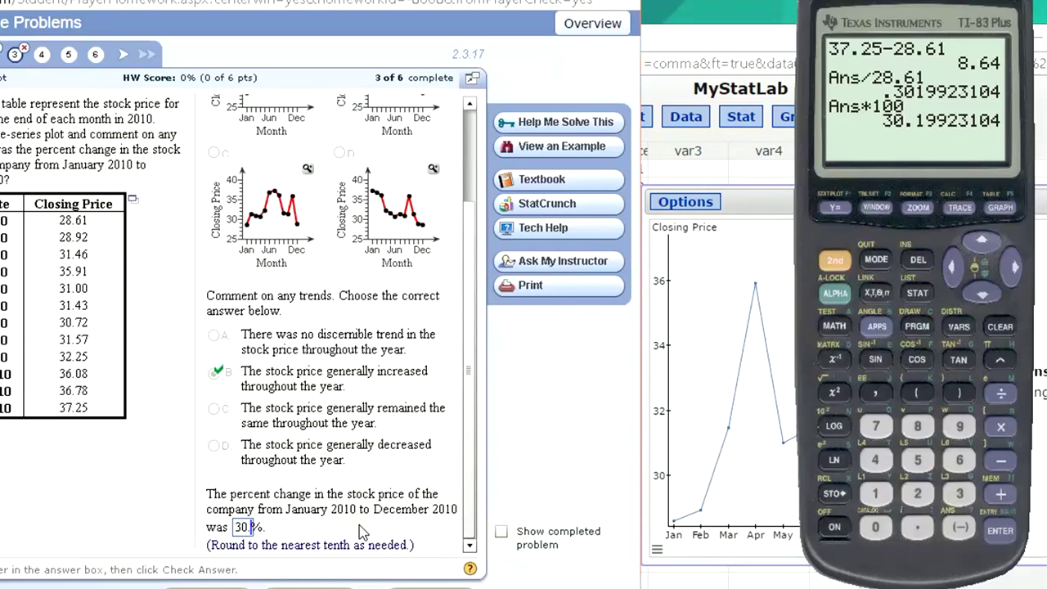
pyautogui.write('.2')
pyautogui.press('Return')
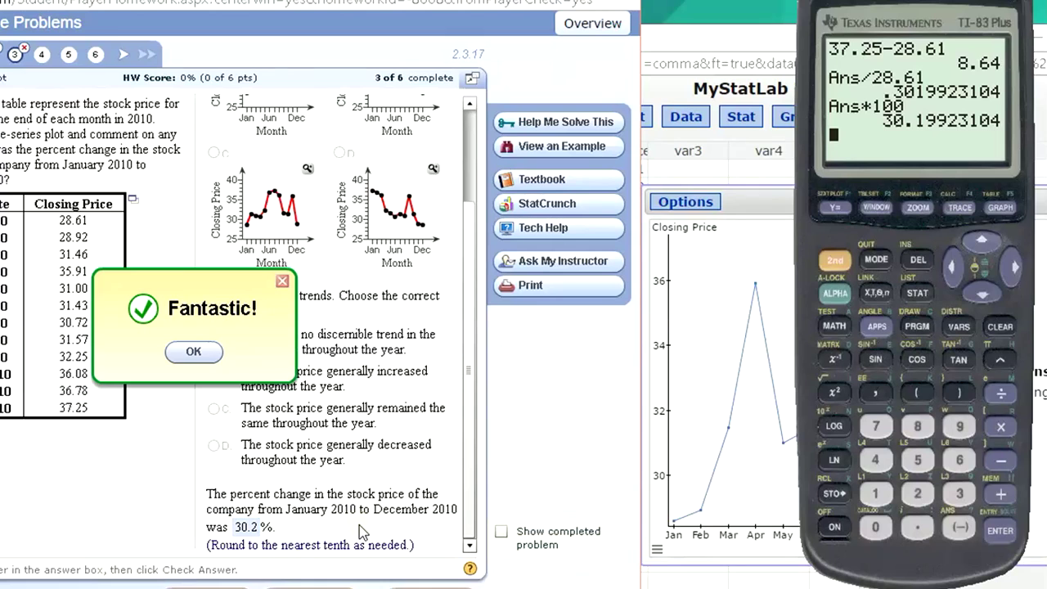
pyautogui.press('Return')
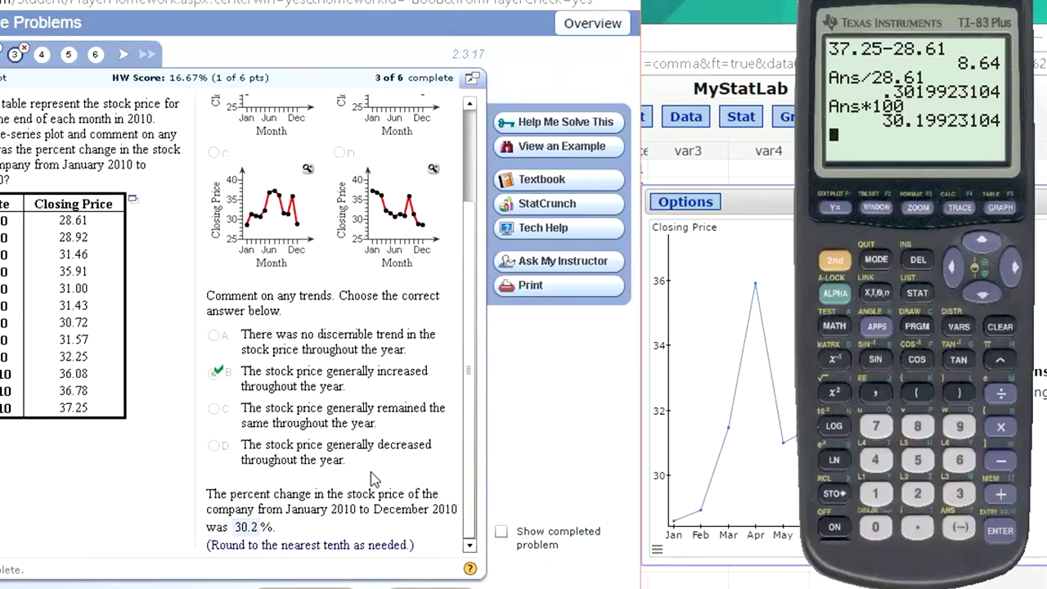
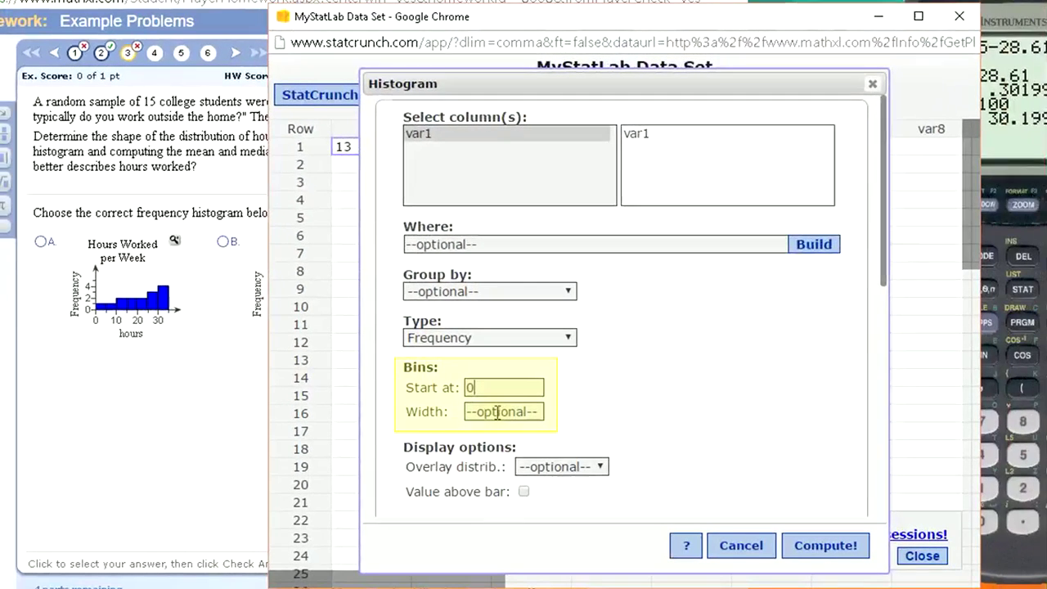
# Compute the var1 frequency histogram with a bin width of 5 and move the StatCrunch window clear of the answer choices.
pyautogui.write('5')
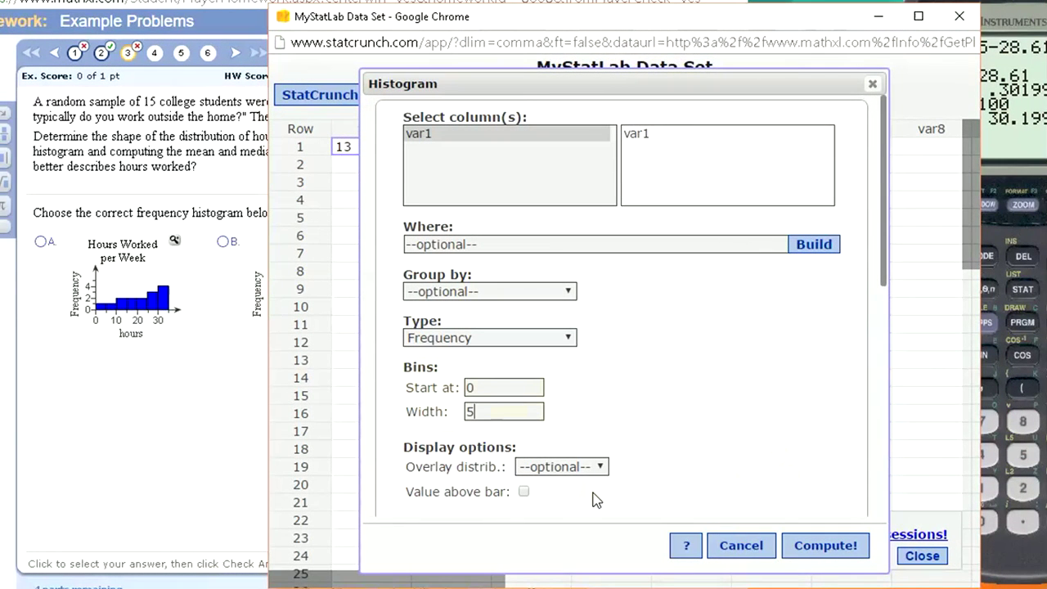
pyautogui.click(833, 553)
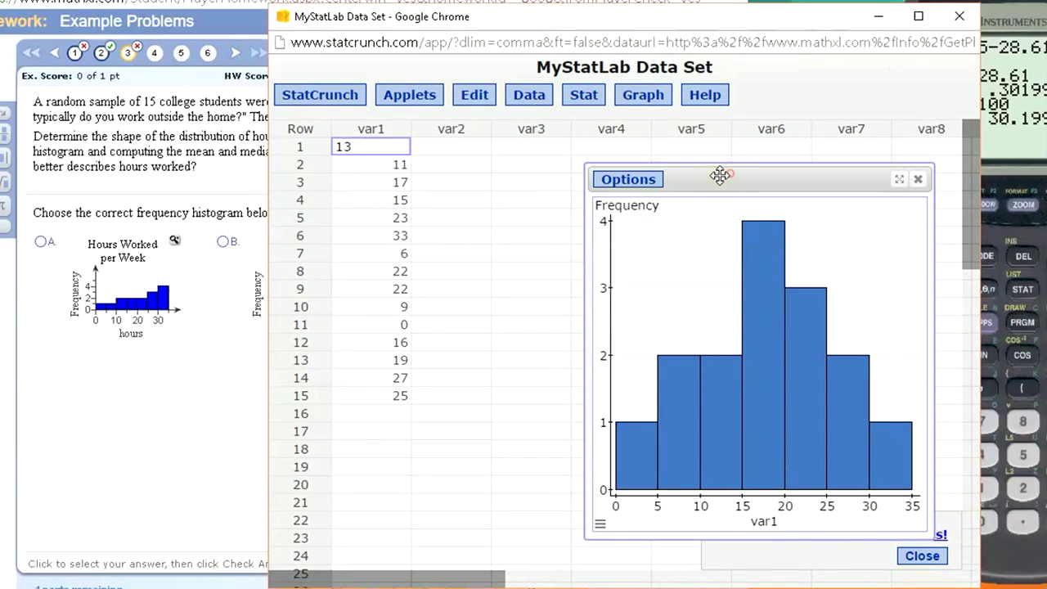
pyautogui.moveTo(727, 172); pyautogui.dragTo(682, 162)
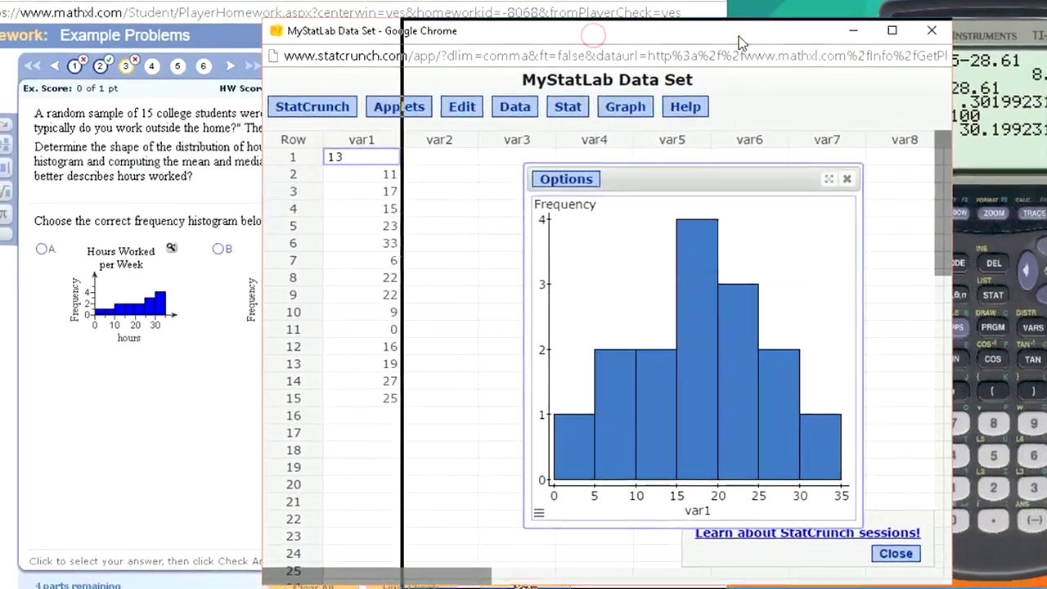
pyautogui.moveTo(739, 42); pyautogui.dragTo(804, 33)
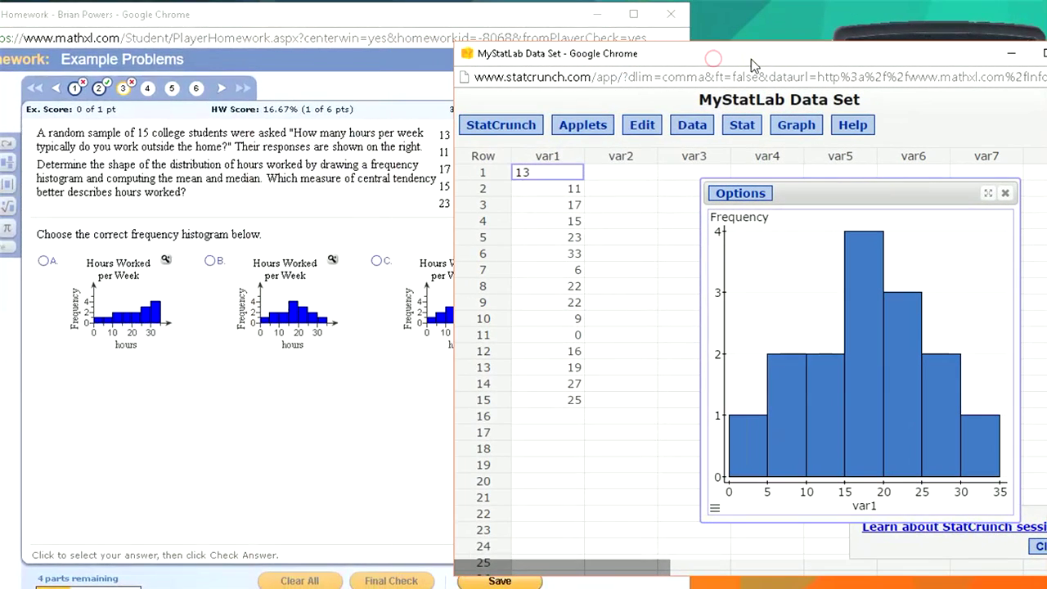
pyautogui.click(377, 451)
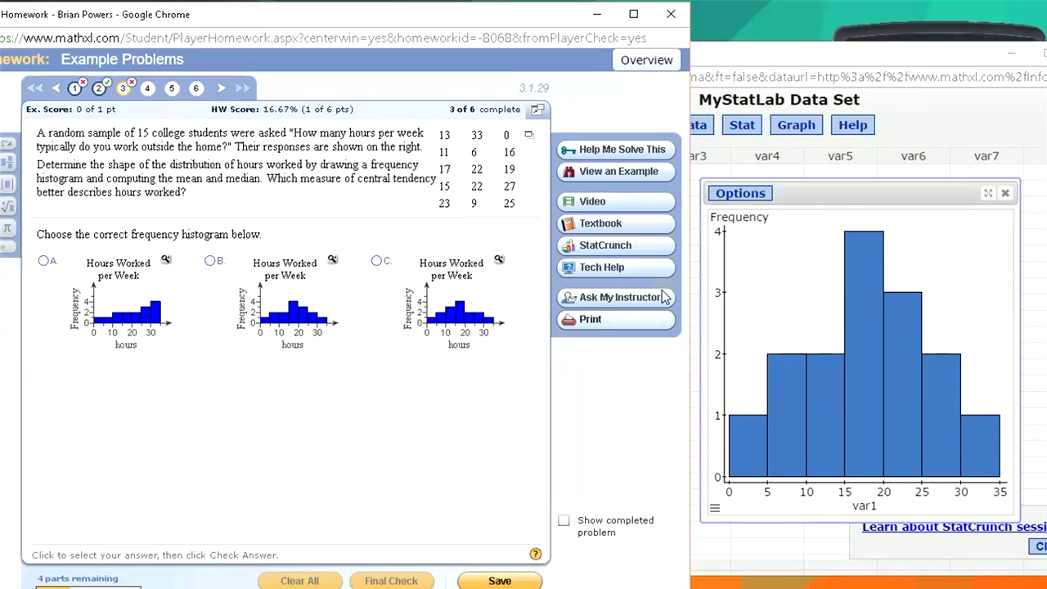
# Enlarge the answer choice B histogram and place it beside the StatCrunch histogram to compare their shapes.
pyautogui.click(846, 194)
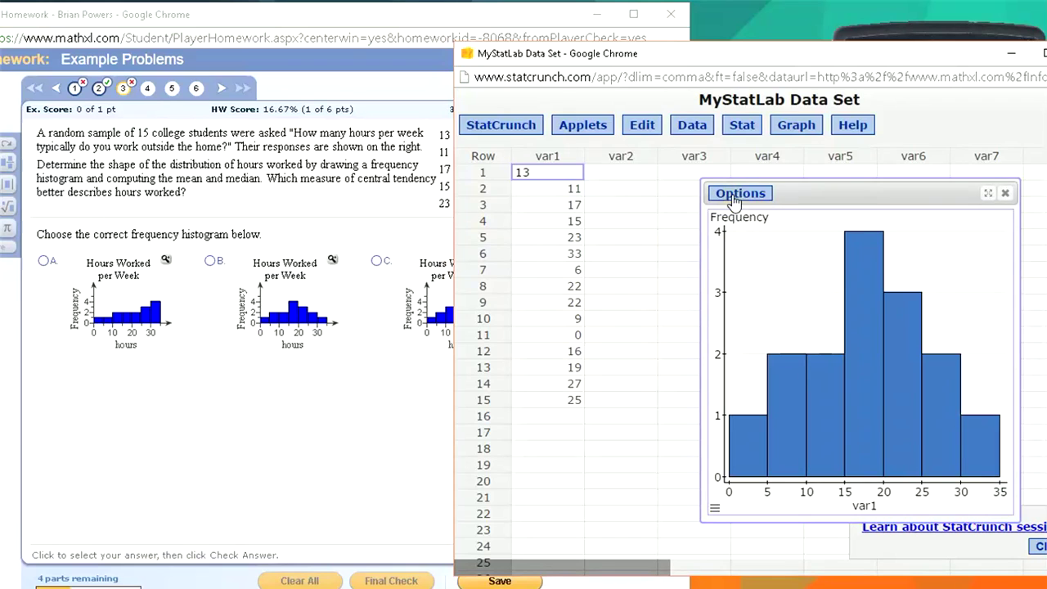
pyautogui.click(333, 262)
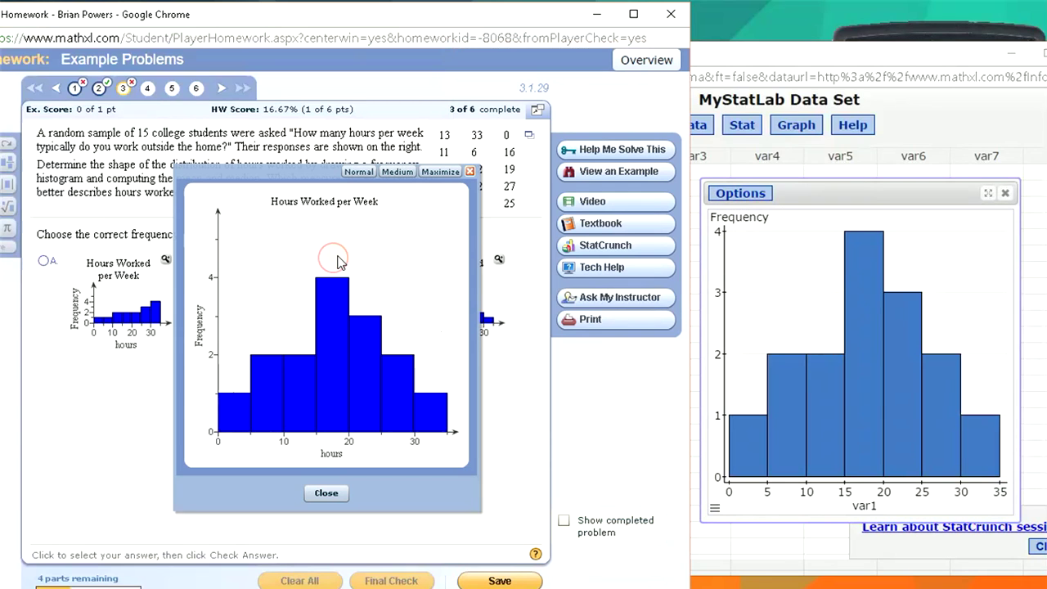
pyautogui.moveTo(317, 178); pyautogui.dragTo(270, 160)
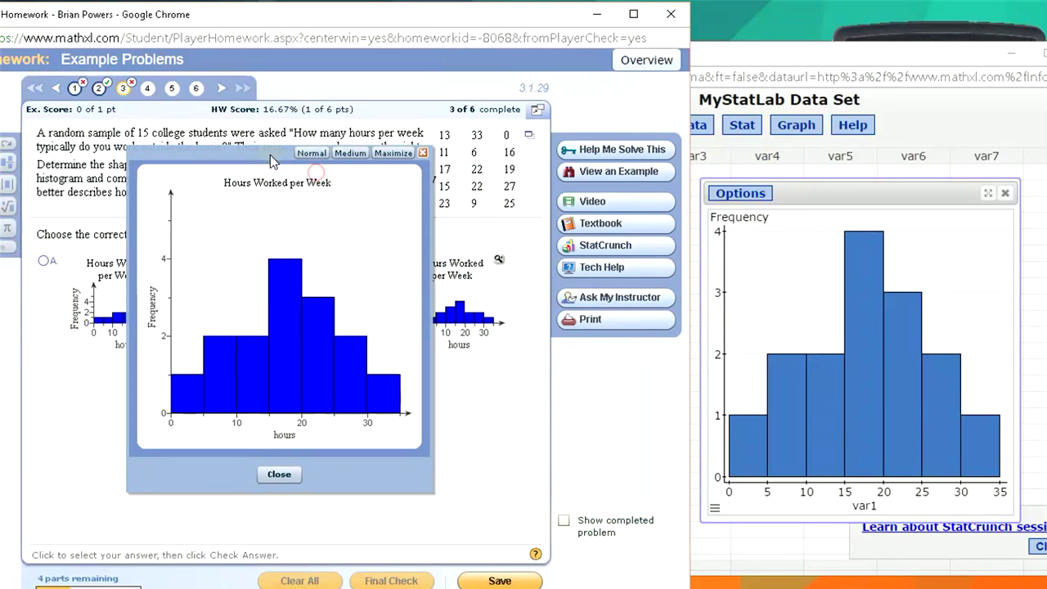
pyautogui.click(784, 196)
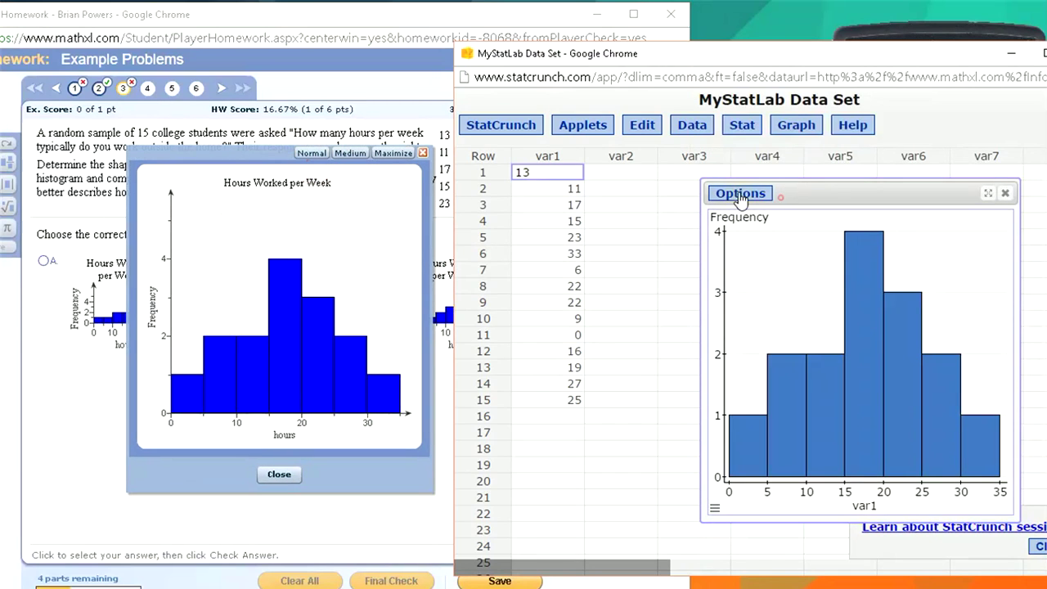
# Set the StatCrunch histogram's Y-axis maximum to 6 and close the enlarged answer choice B graph.
pyautogui.click(715, 511)
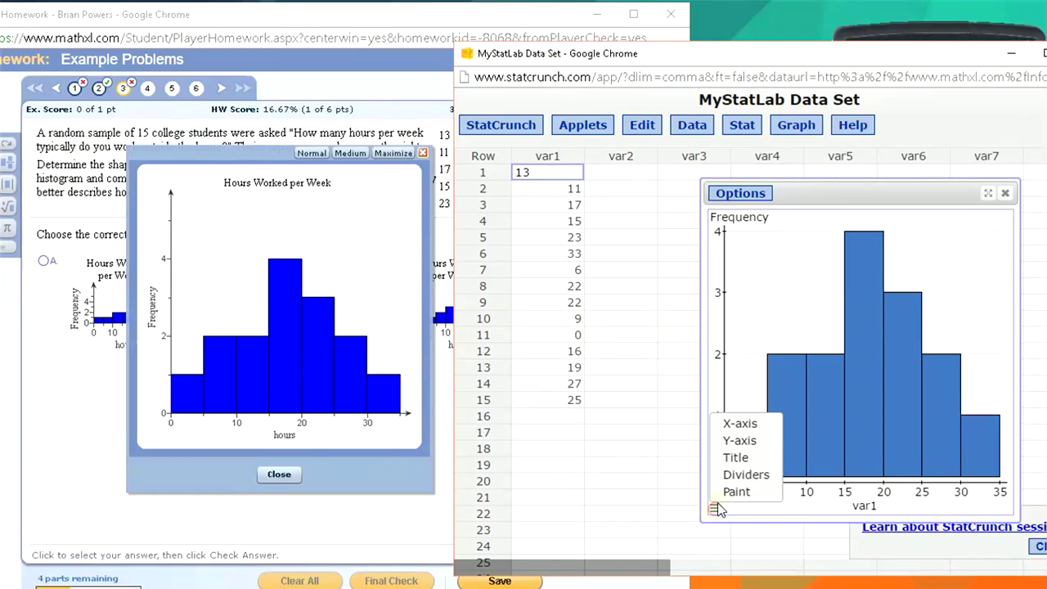
pyautogui.click(729, 442)
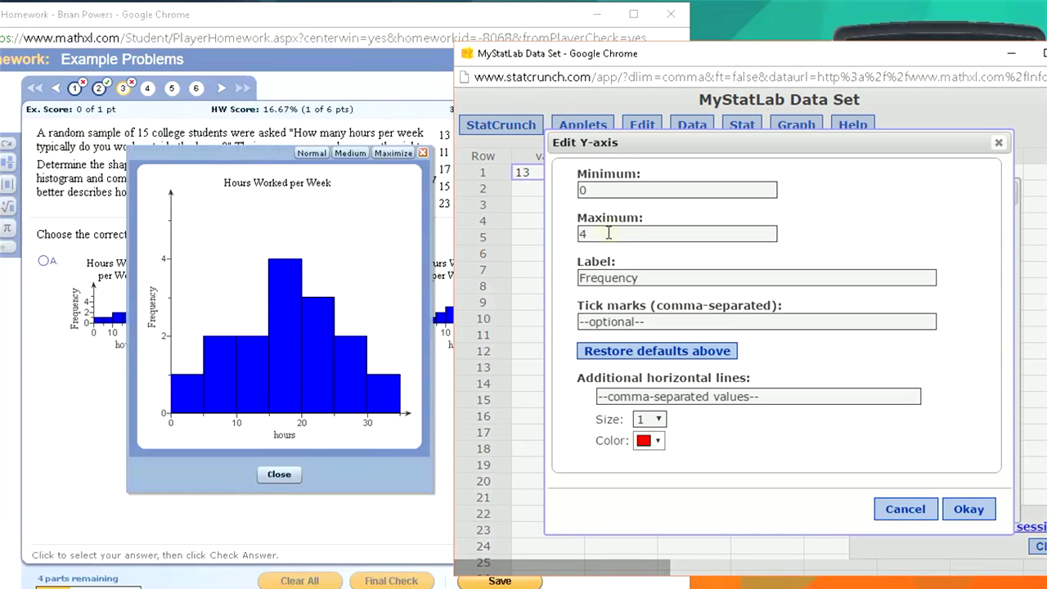
pyautogui.doubleClick(609, 234)
pyautogui.press('BackSpace')
pyautogui.write('6')
pyautogui.click(970, 509)
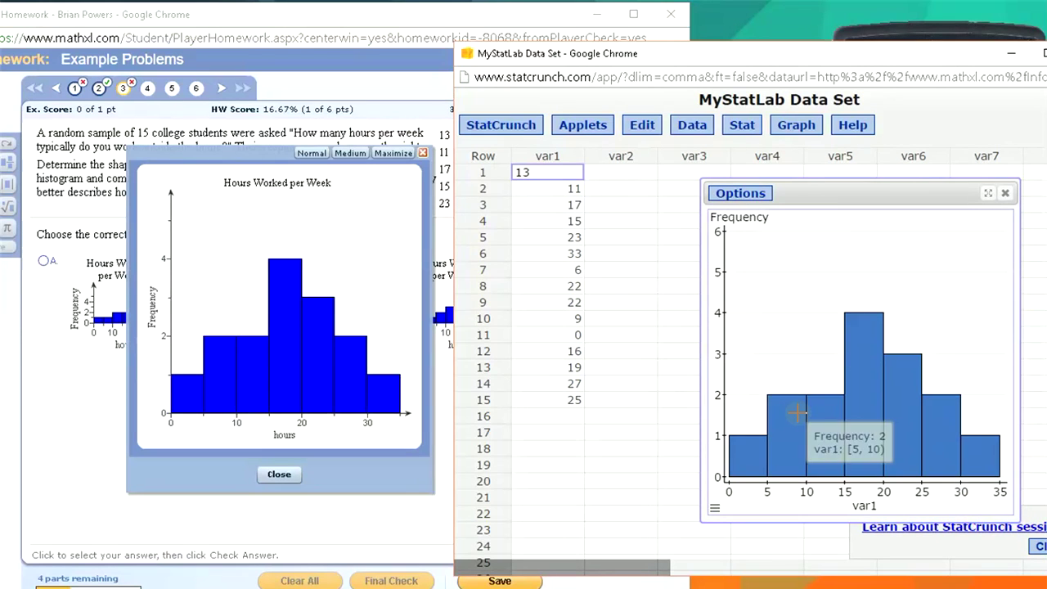
pyautogui.click(282, 475)
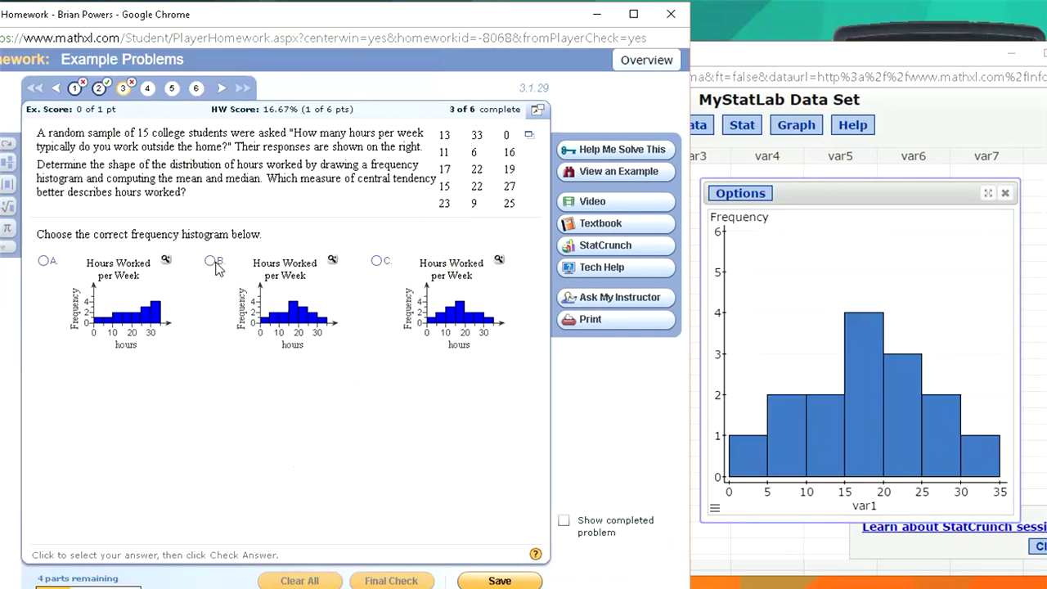
# Submit answer choice B as the correct frequency histogram and dismiss the feedback.
pyautogui.click(214, 261)
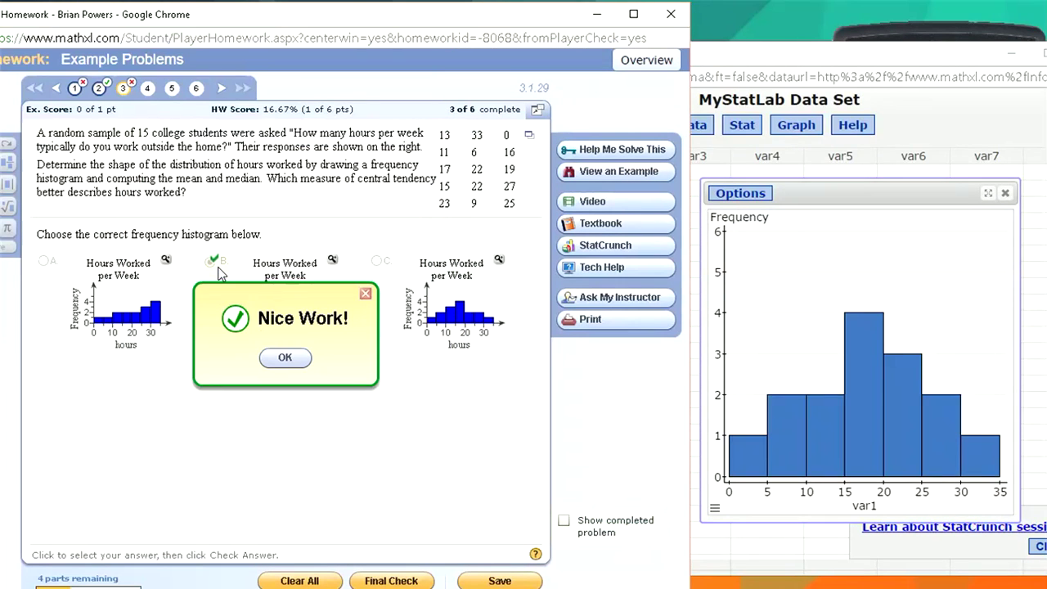
pyautogui.click(219, 272)
# Change the StatCrunch var1 histogram to Relative Frequency with values shown above the bars and recompute it.
pyautogui.click(804, 186)
pyautogui.click(730, 194)
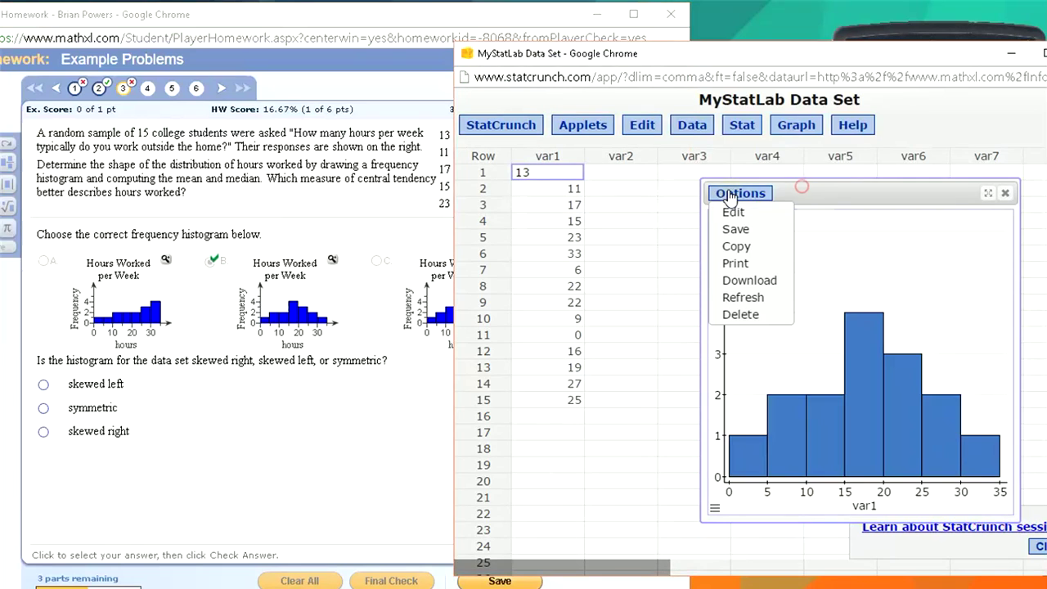
pyautogui.click(733, 214)
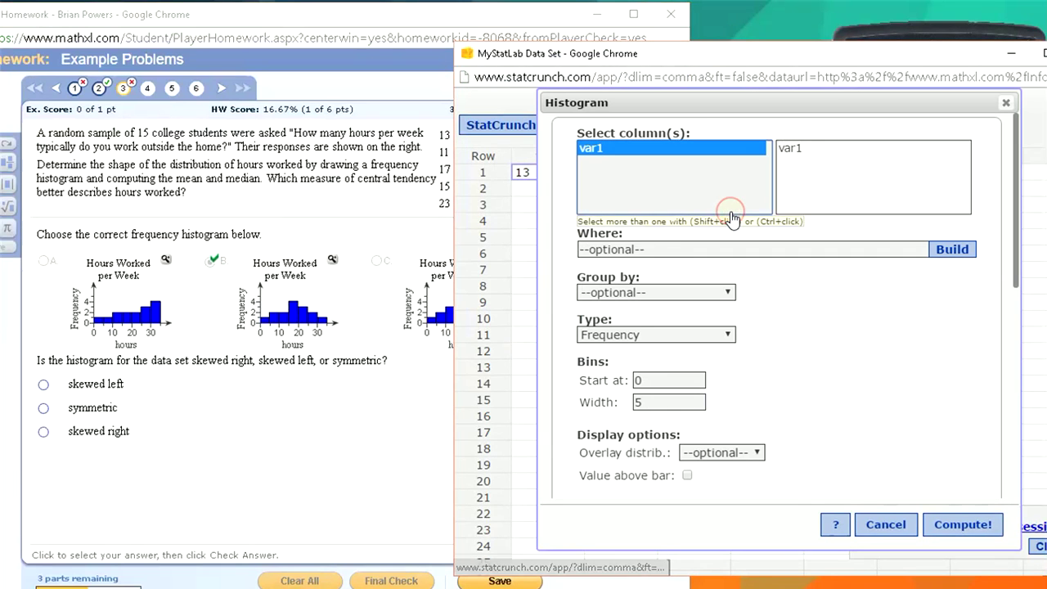
pyautogui.click(626, 335)
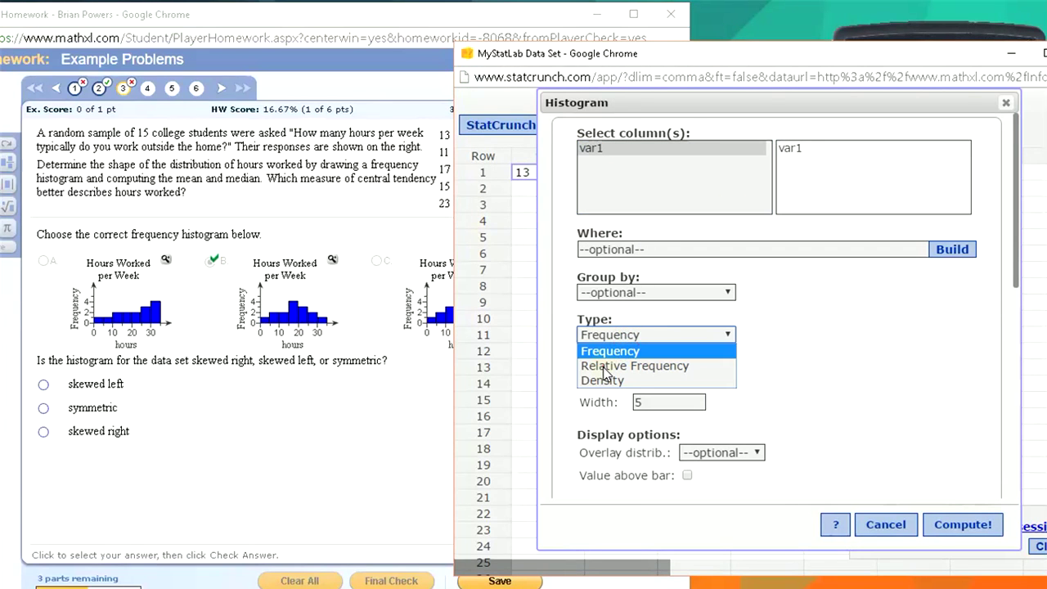
pyautogui.click(605, 367)
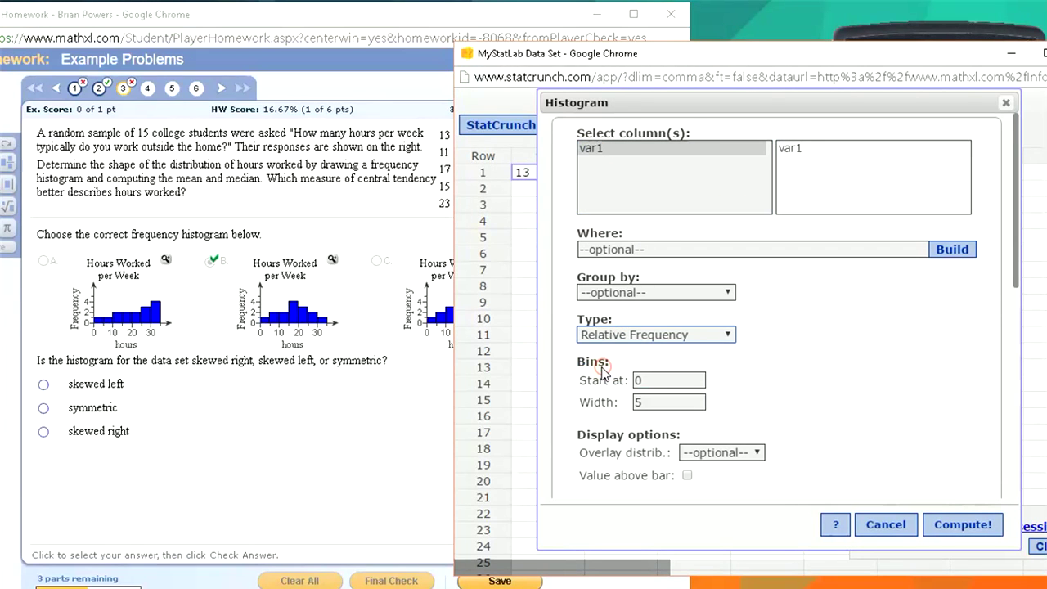
pyautogui.click(688, 477)
pyautogui.click(955, 531)
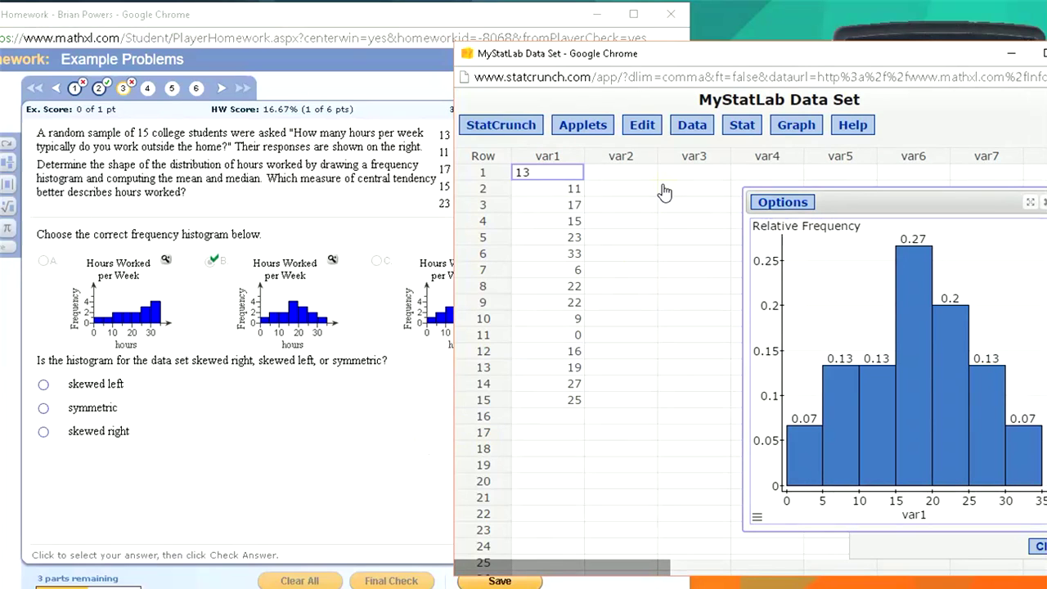
# Compute a boxplot of var1 that uses fences to identify outliers and place it beside the histogram.
pyautogui.click(742, 126)
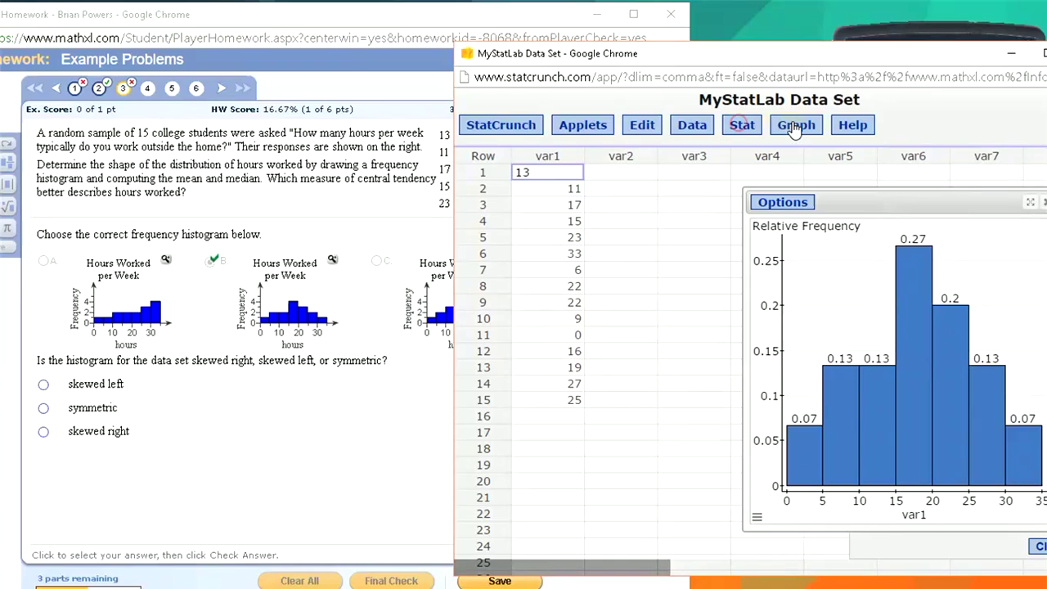
pyautogui.click(795, 125)
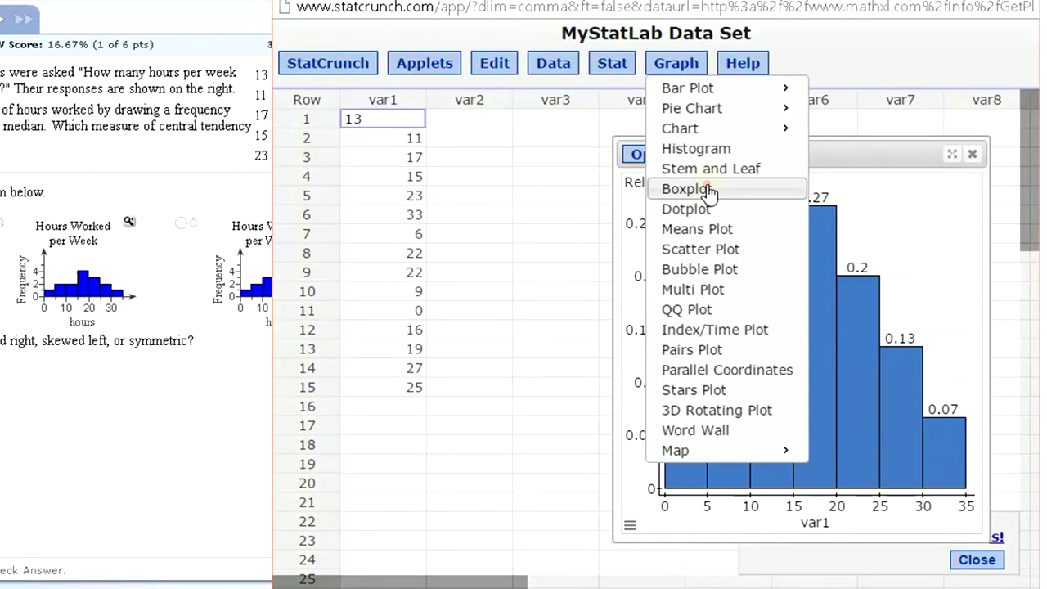
pyautogui.click(708, 190)
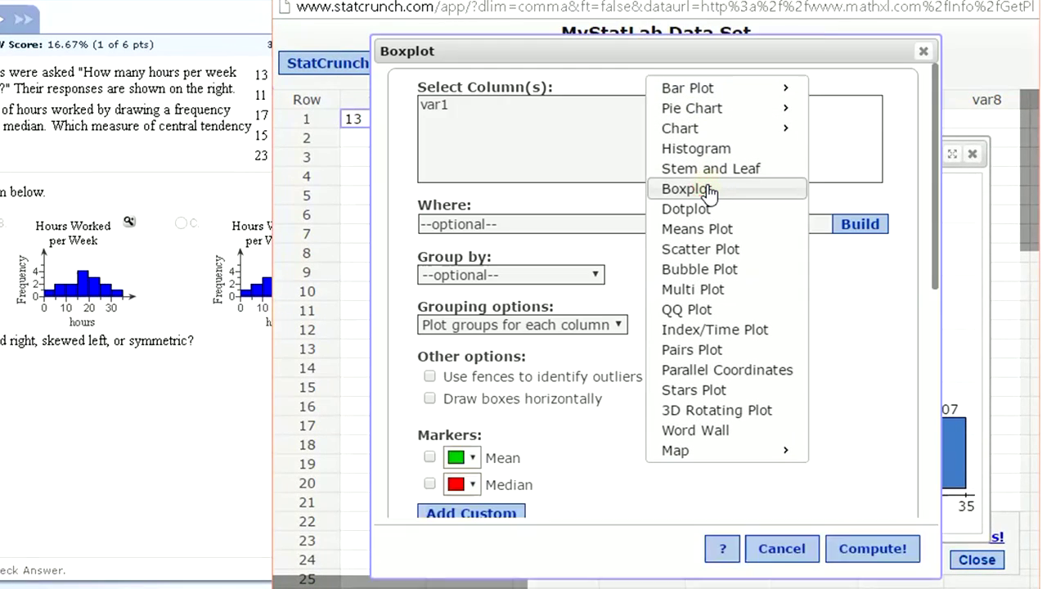
pyautogui.click(432, 105)
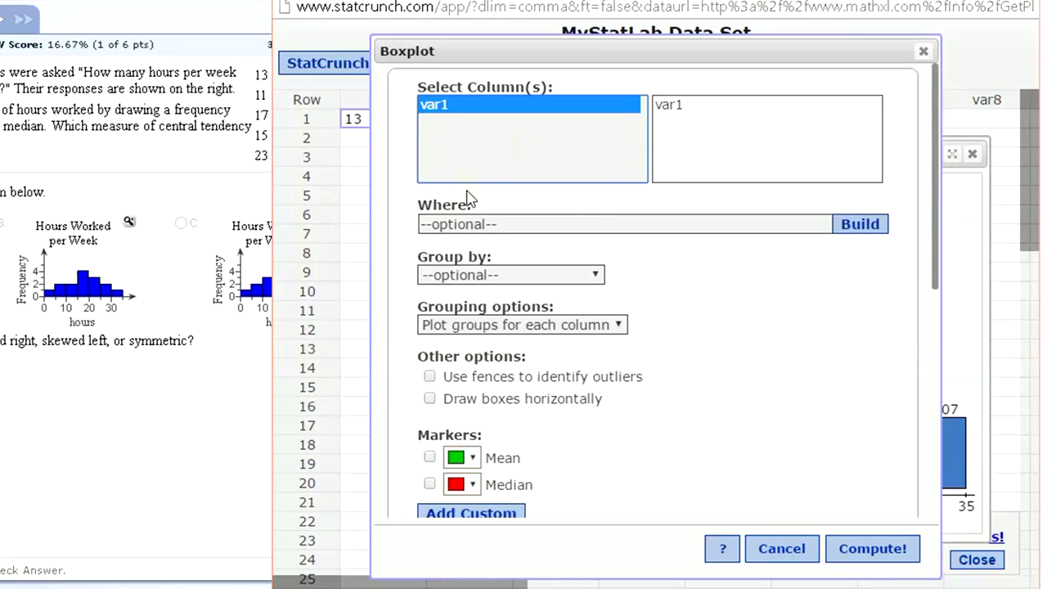
pyautogui.click(429, 378)
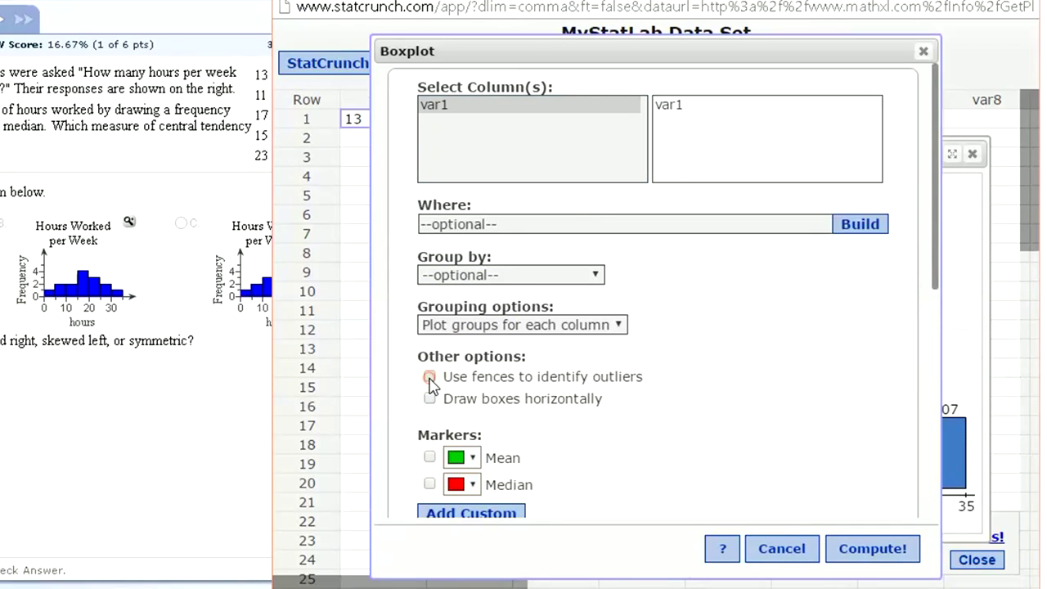
pyautogui.click(864, 549)
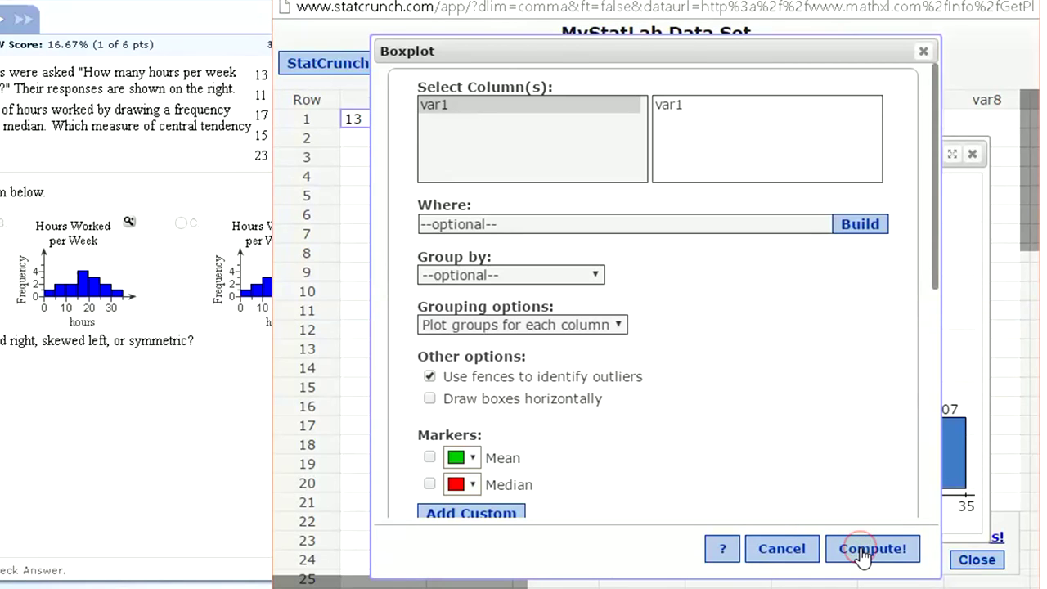
pyautogui.moveTo(795, 174); pyautogui.dragTo(531, 166)
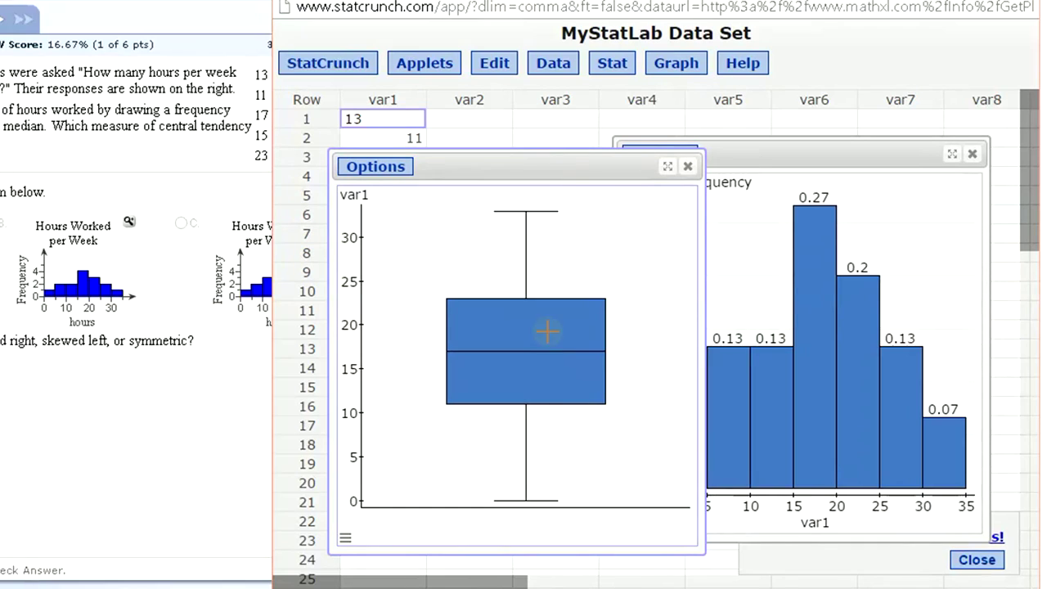
pyautogui.moveTo(535, 502)
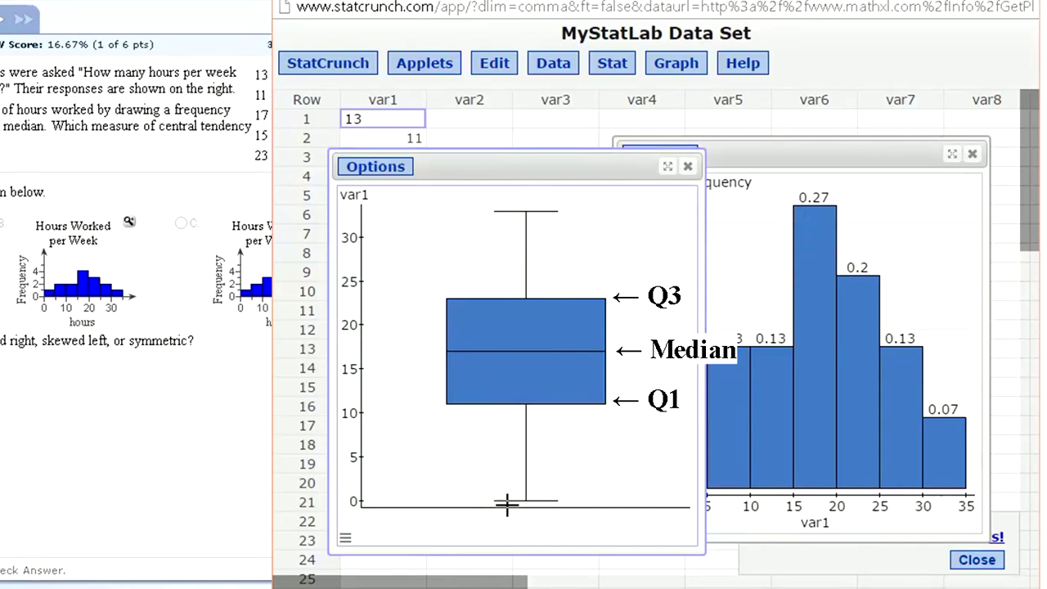
pyautogui.moveTo(599, 335)
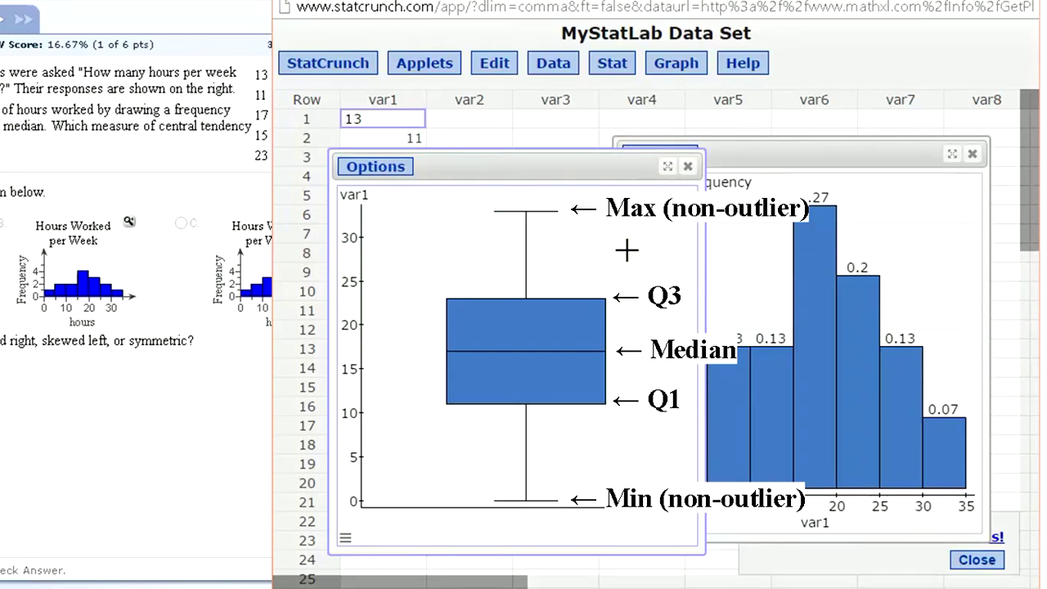
# Compute column summary statistics for var1, adding IQR, Skewness and Mode to the default statistics.
pyautogui.click(610, 66)
pyautogui.moveTo(689, 95)
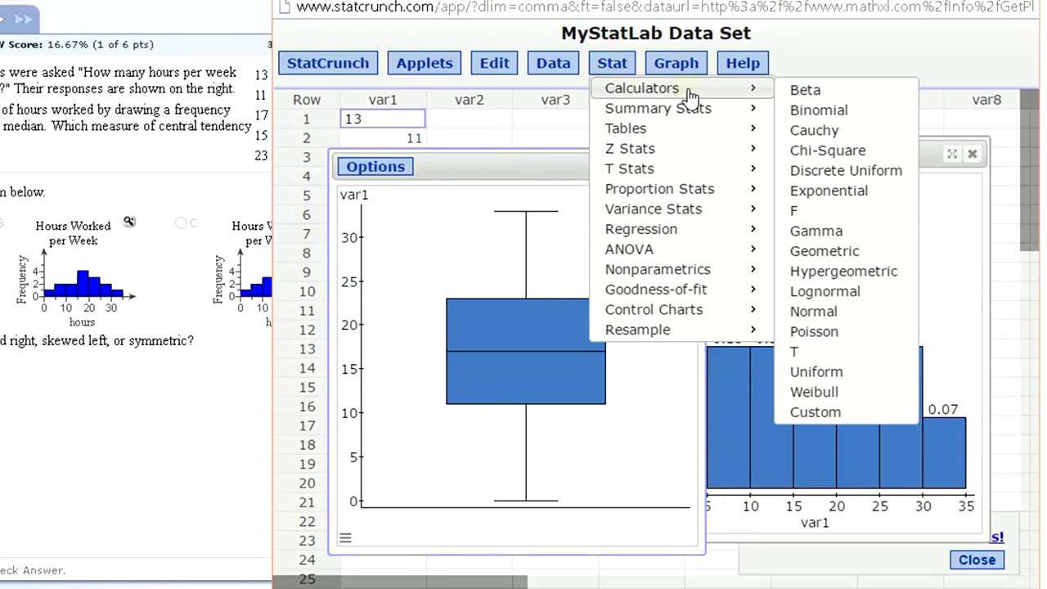
pyautogui.moveTo(673, 113)
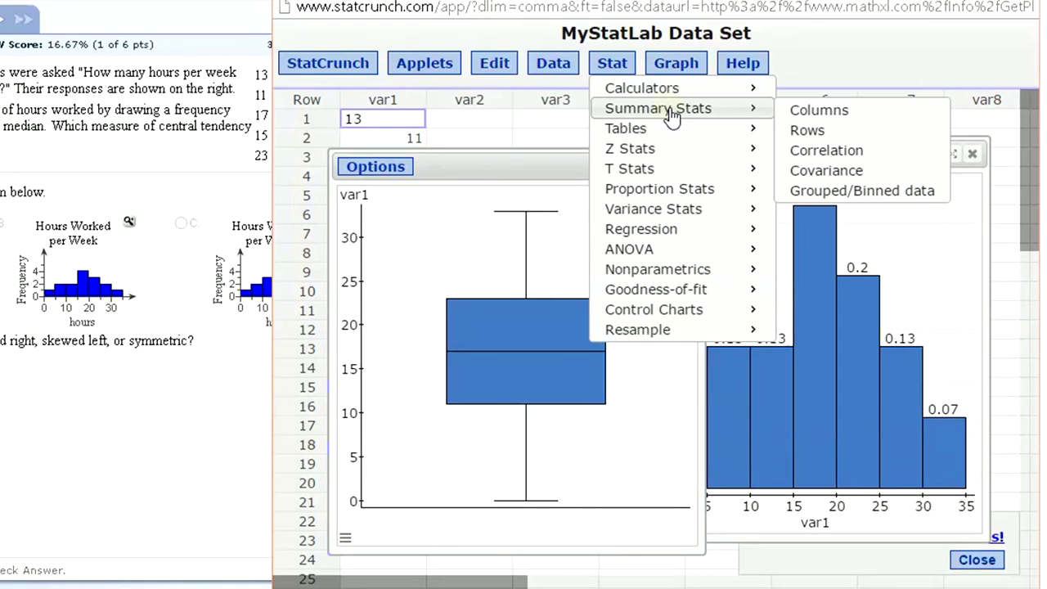
pyautogui.click(807, 115)
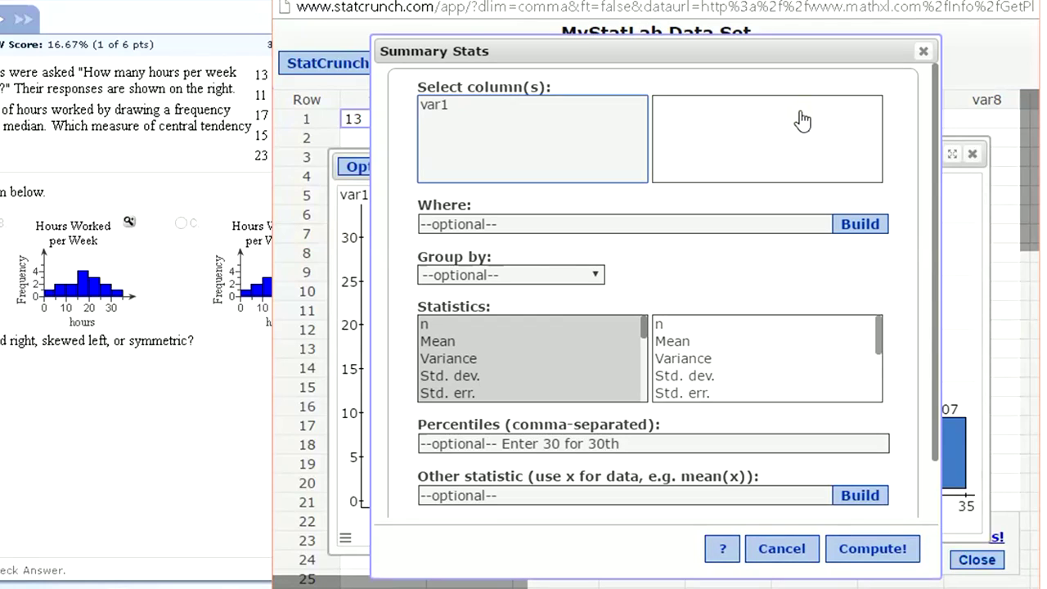
pyautogui.click(432, 108)
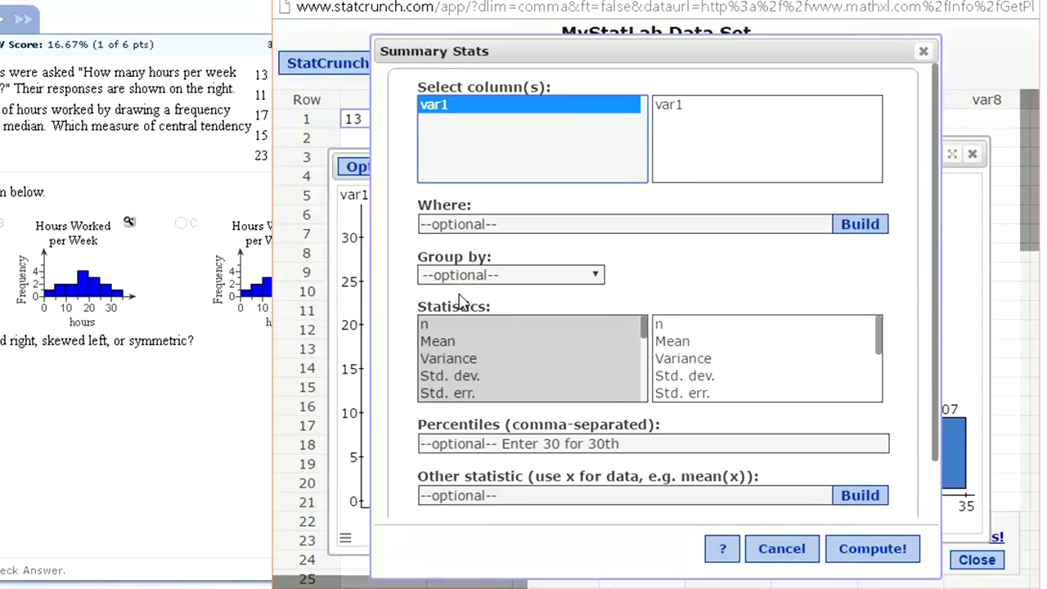
pyautogui.moveTo(644, 325); pyautogui.dragTo(645, 380)
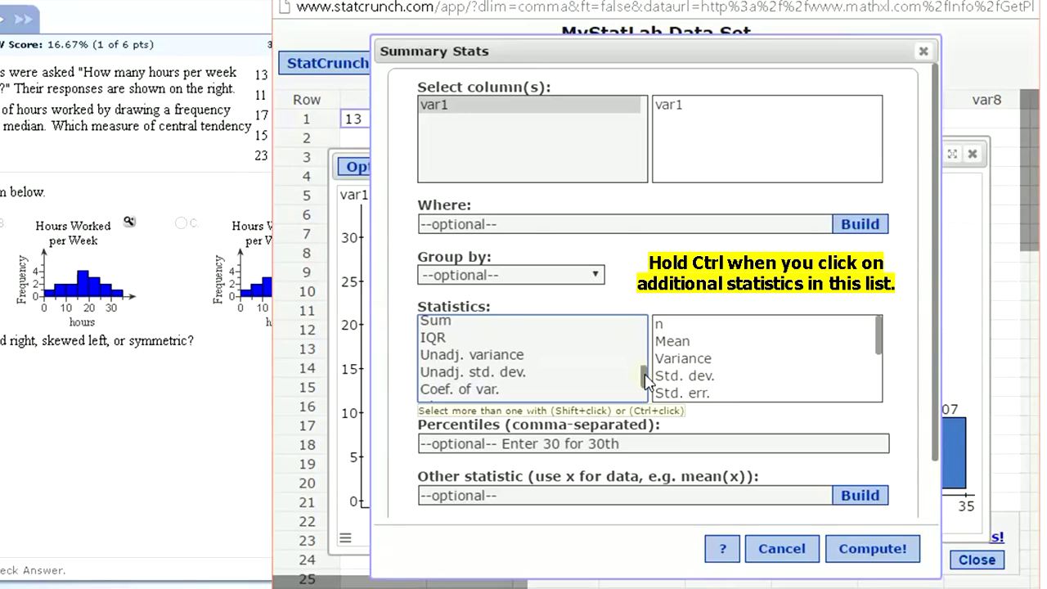
pyautogui.click(435, 337)
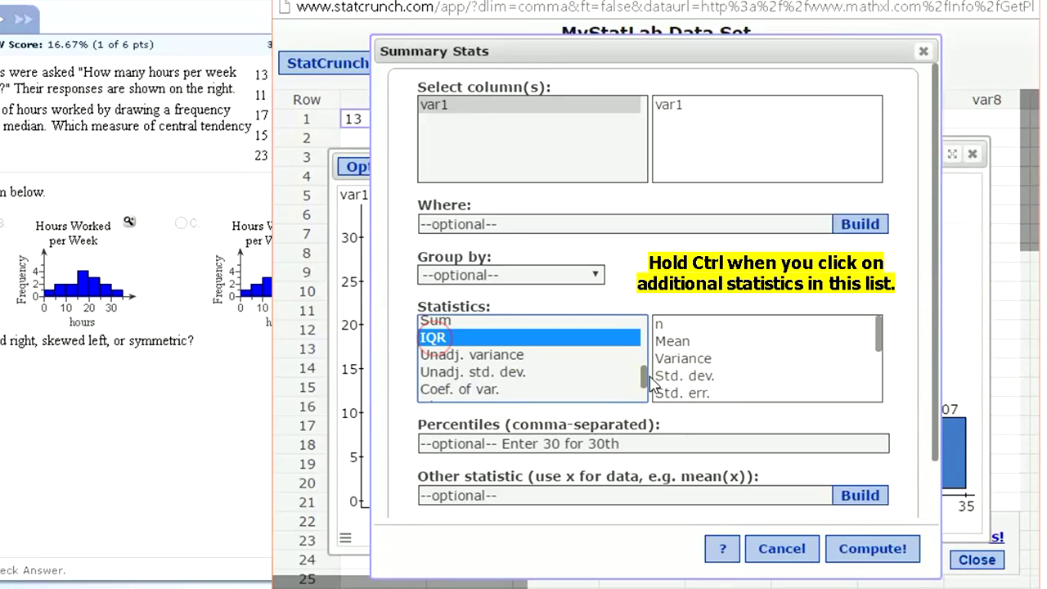
pyautogui.moveTo(645, 381); pyautogui.dragTo(645, 400)
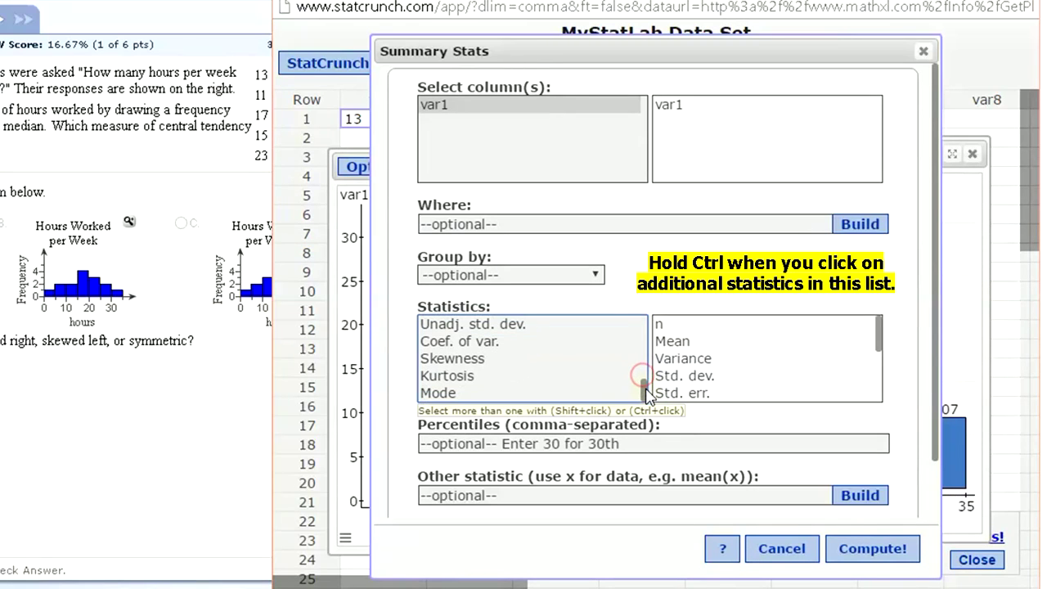
pyautogui.keyDown('ctrl'); pyautogui.click(460, 360); pyautogui.keyUp('ctrl')
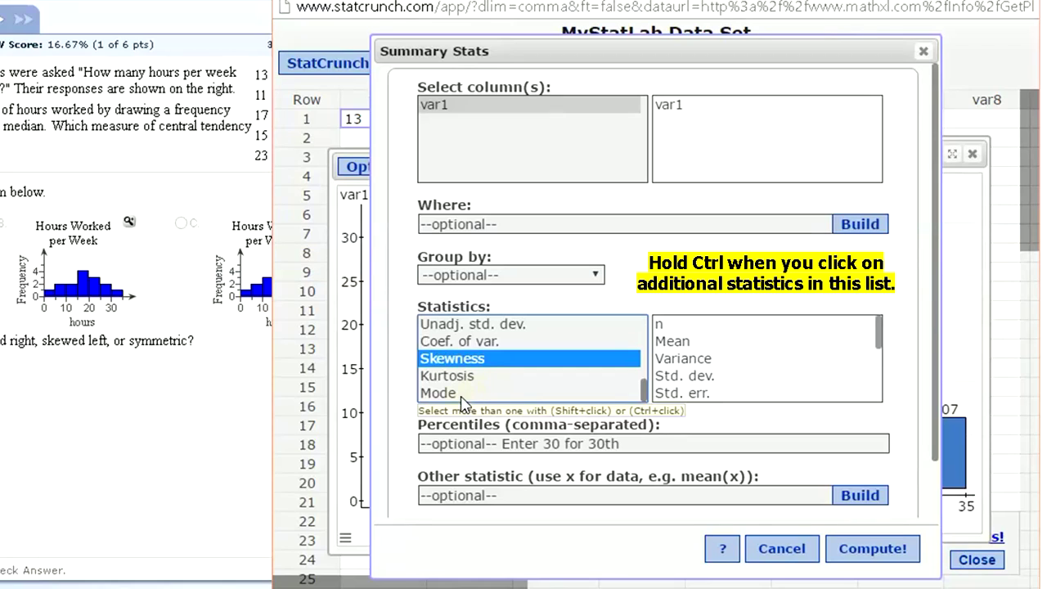
pyautogui.keyDown('ctrl'); pyautogui.click(460, 394); pyautogui.keyUp('ctrl')
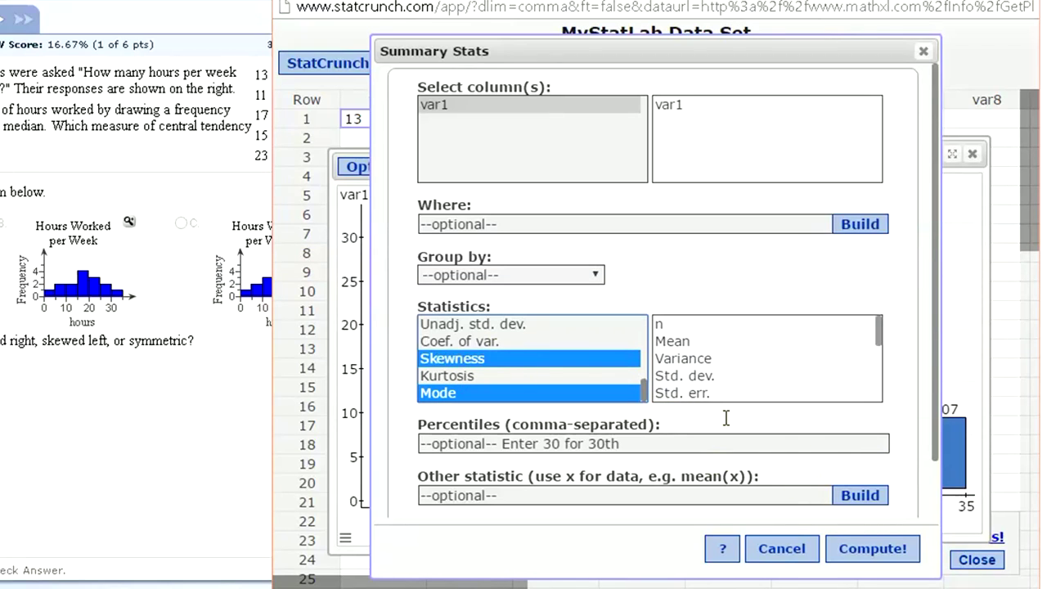
pyautogui.click(867, 550)
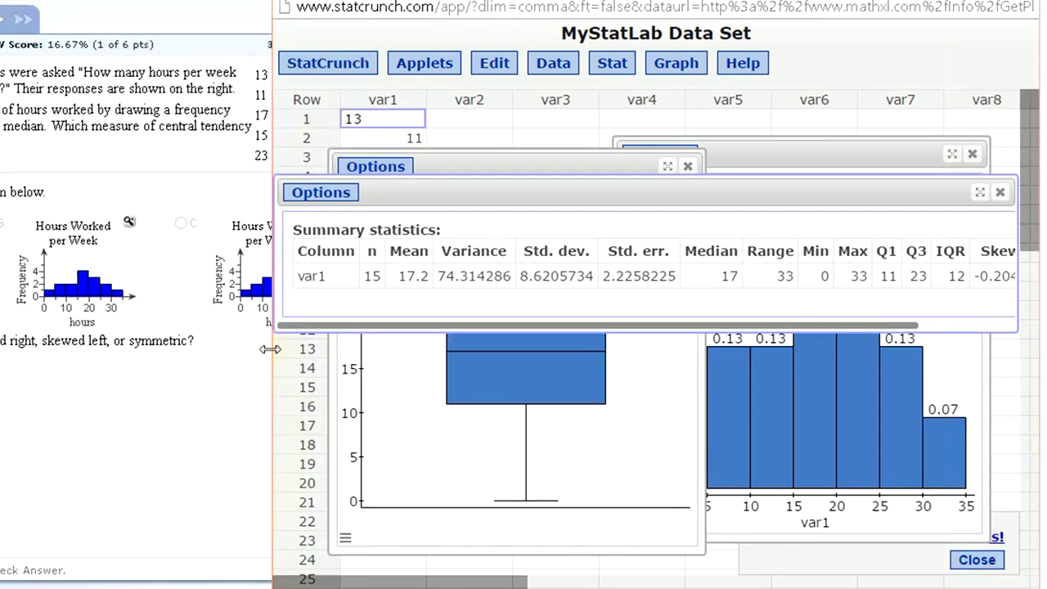
# Widen the StatCrunch window and the summary statistics table to show every column, and move the table up over the plots.
pyautogui.moveTo(270, 349); pyautogui.dragTo(114, 352)
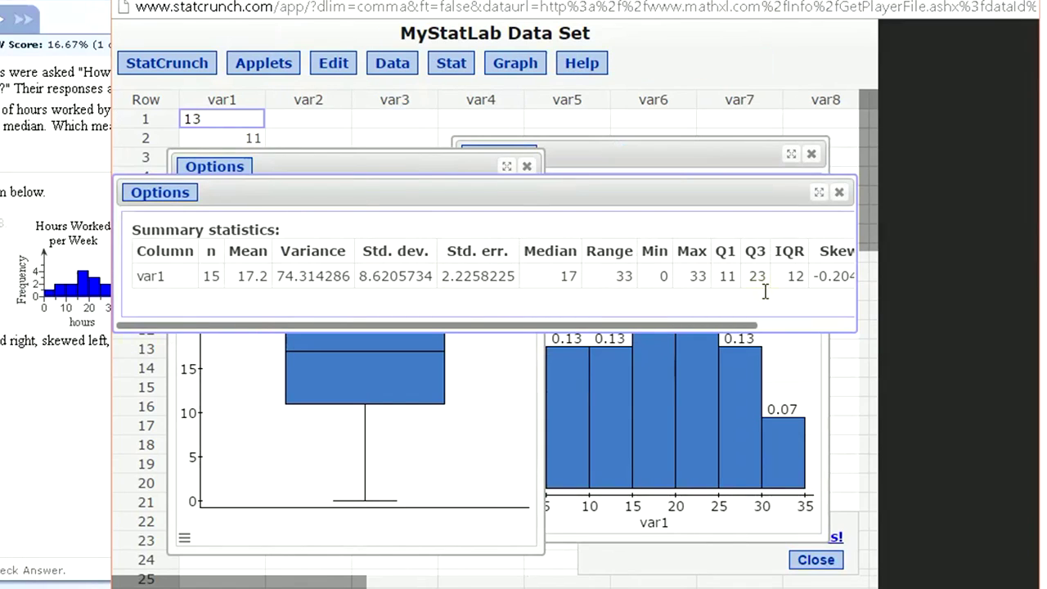
pyautogui.moveTo(855, 282); pyautogui.dragTo(992, 291)
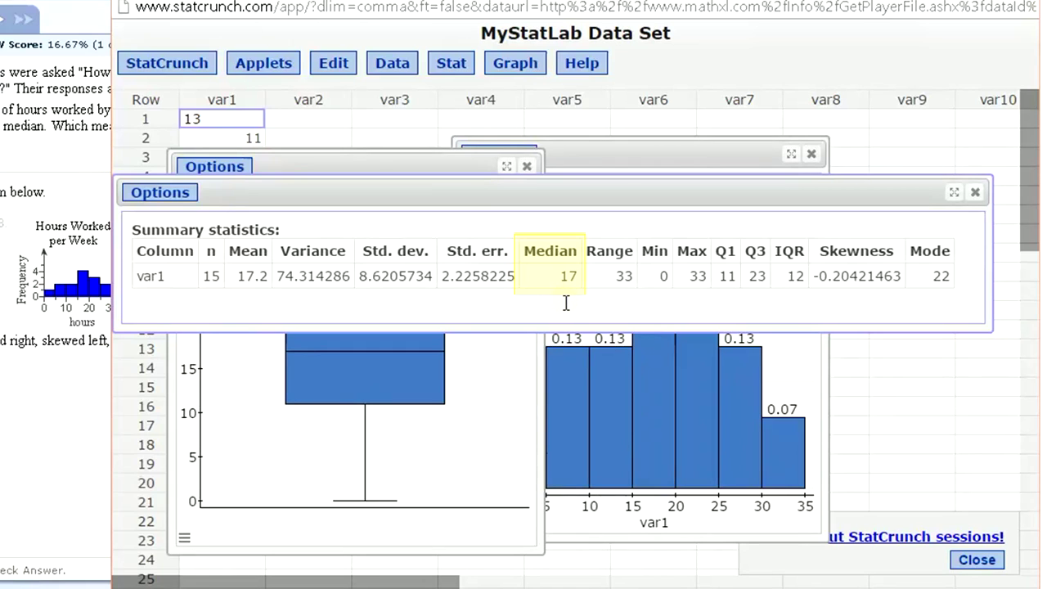
pyautogui.moveTo(533, 180); pyautogui.dragTo(552, 129)
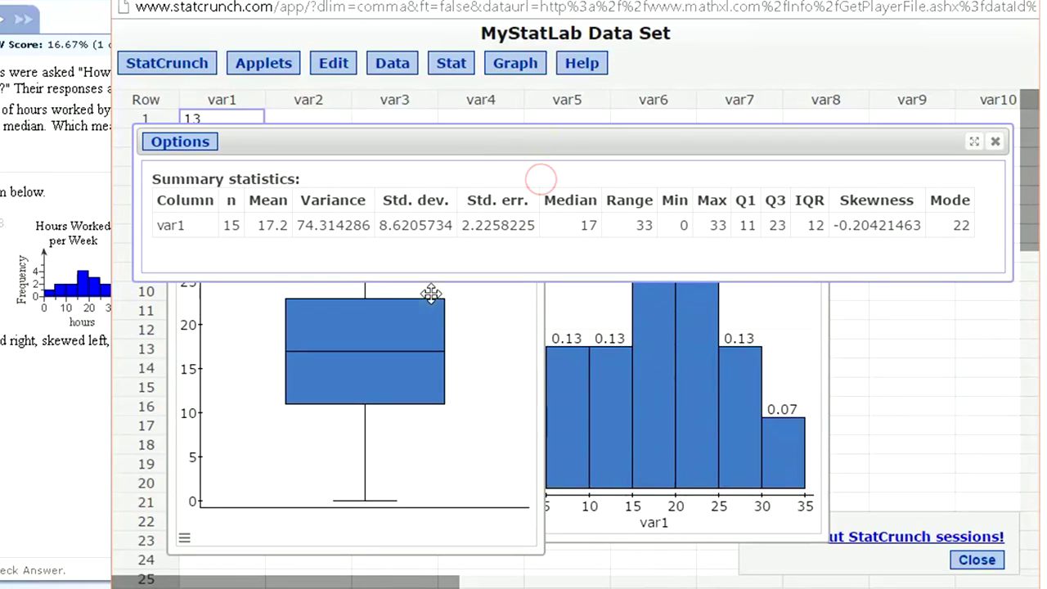
# Compare the summary table's median, range, quartiles and skewness with the boxplot and histogram, and return to the homework question.
pyautogui.click(408, 355)
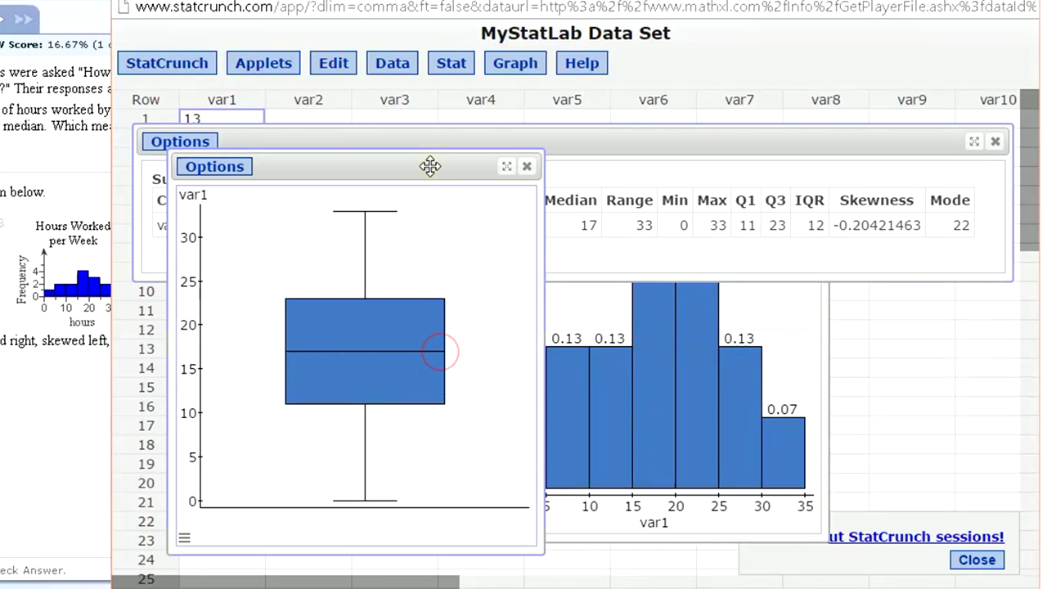
pyautogui.click(596, 145)
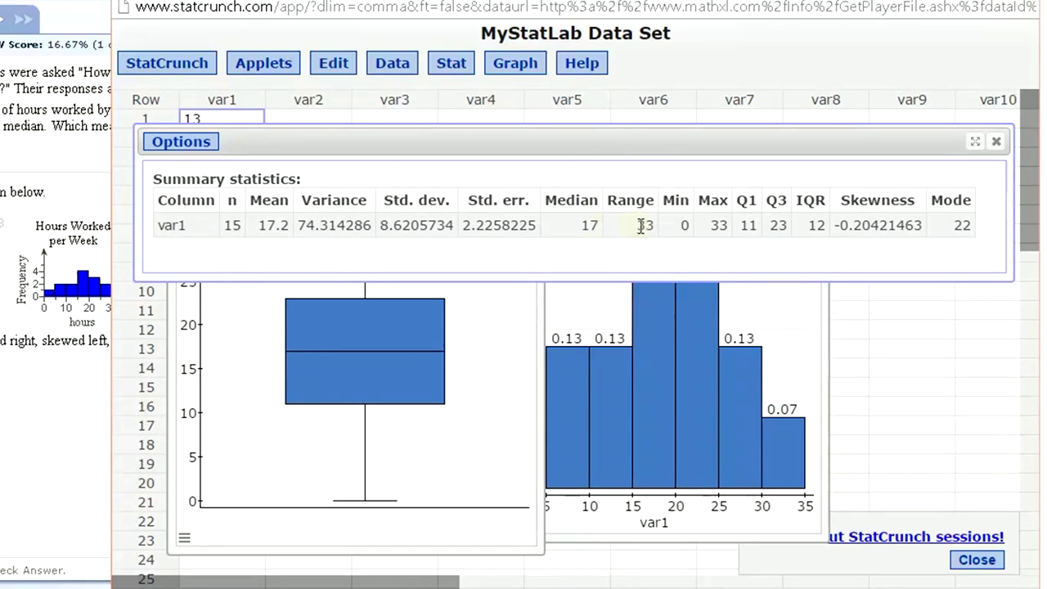
pyautogui.moveTo(655, 226); pyautogui.dragTo(713, 257)
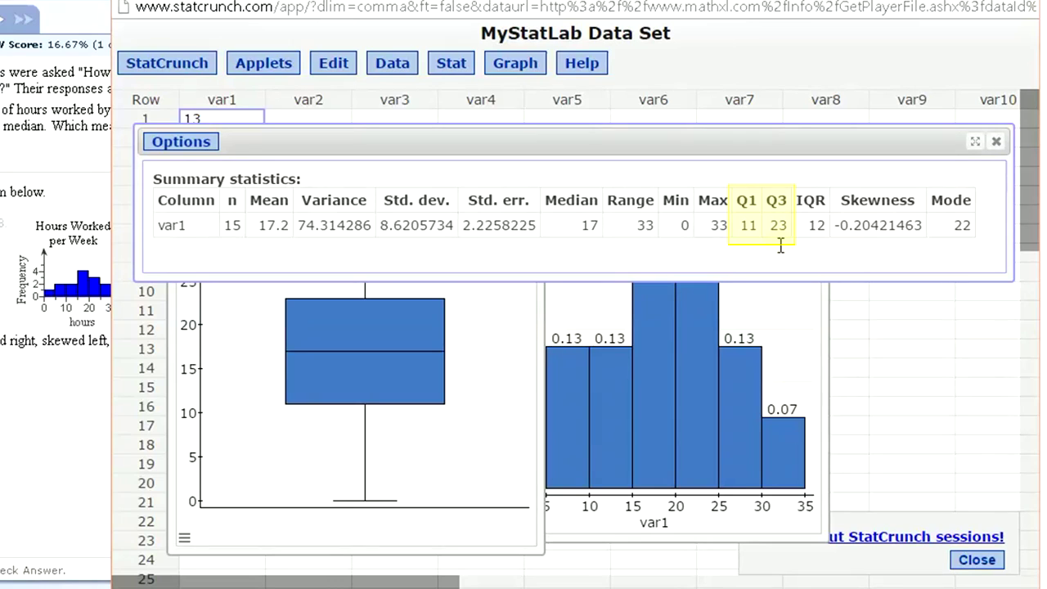
pyautogui.click(455, 404)
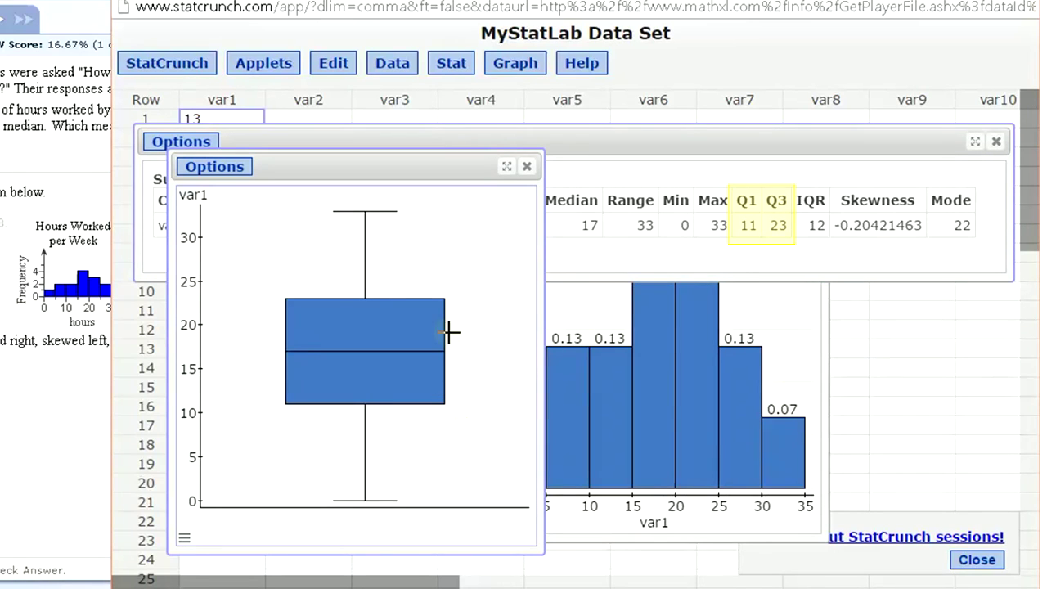
pyautogui.click(818, 243)
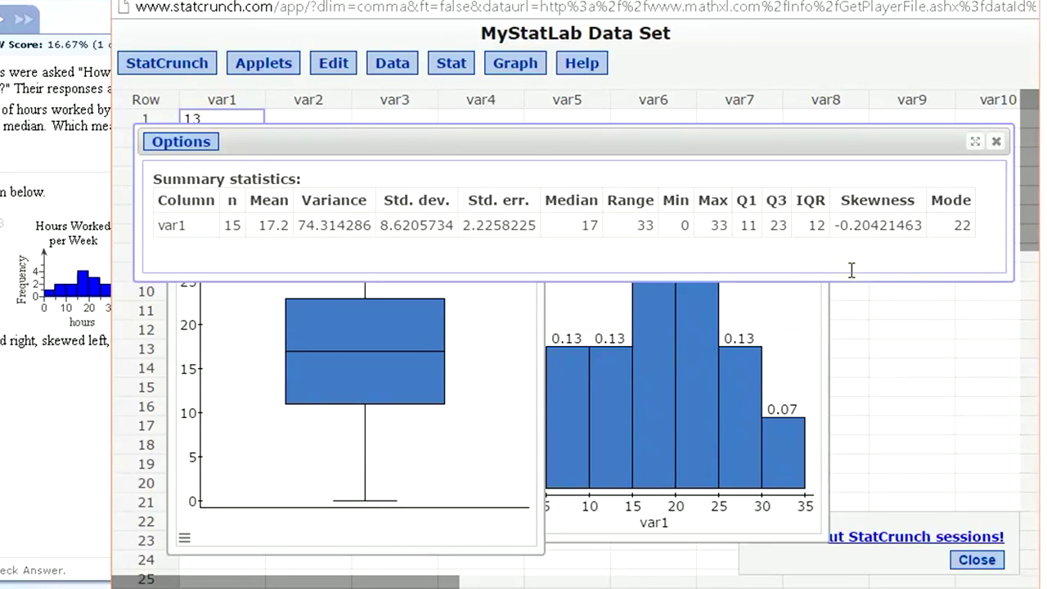
pyautogui.click(797, 312)
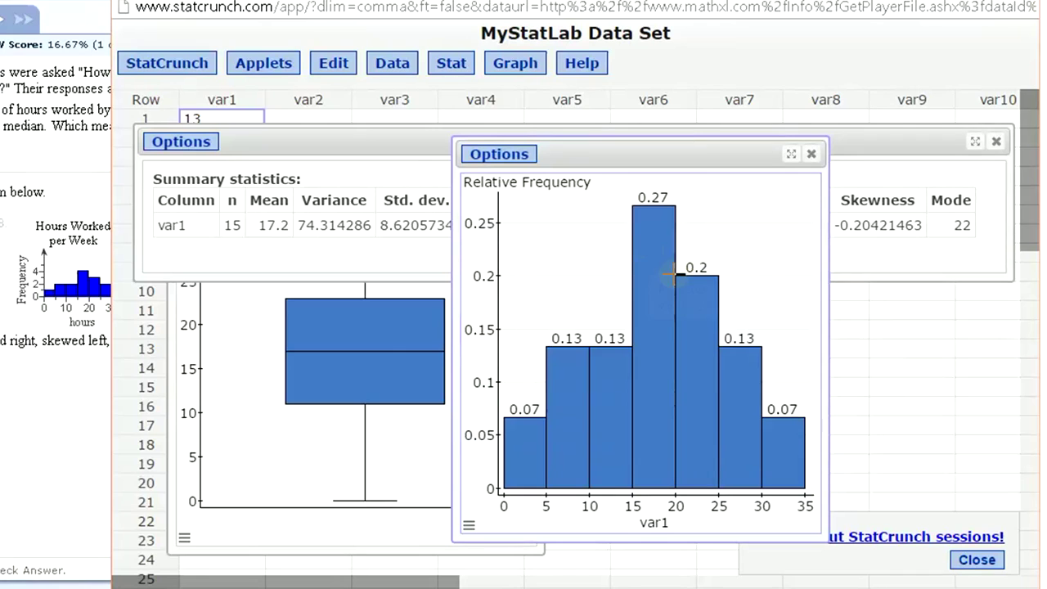
pyautogui.click(182, 442)
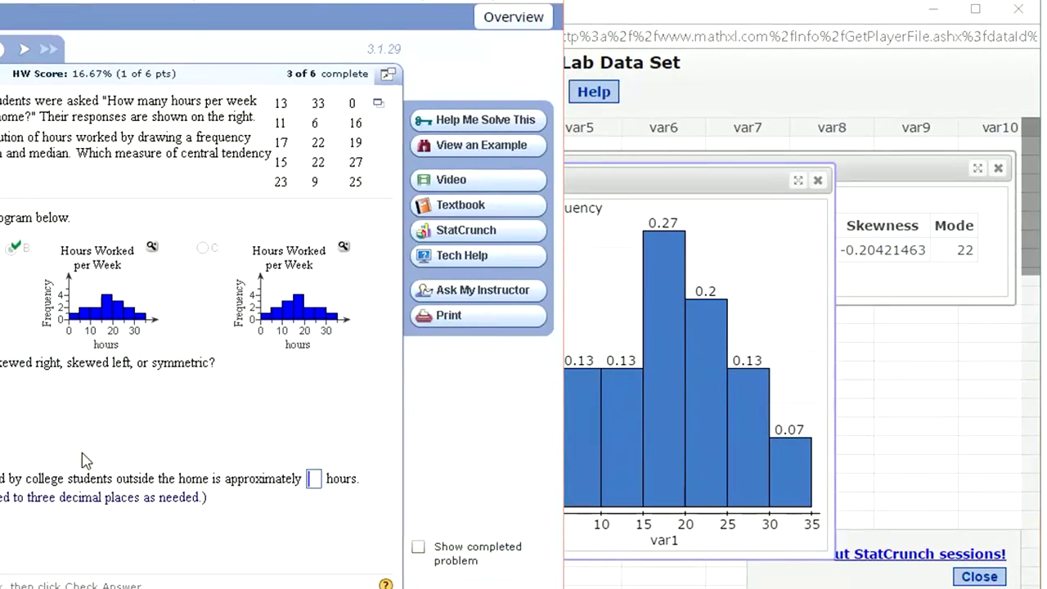
# Compare the mode in the summary statistics table with the tallest bar of the var1 histogram.
pyautogui.click(897, 294)
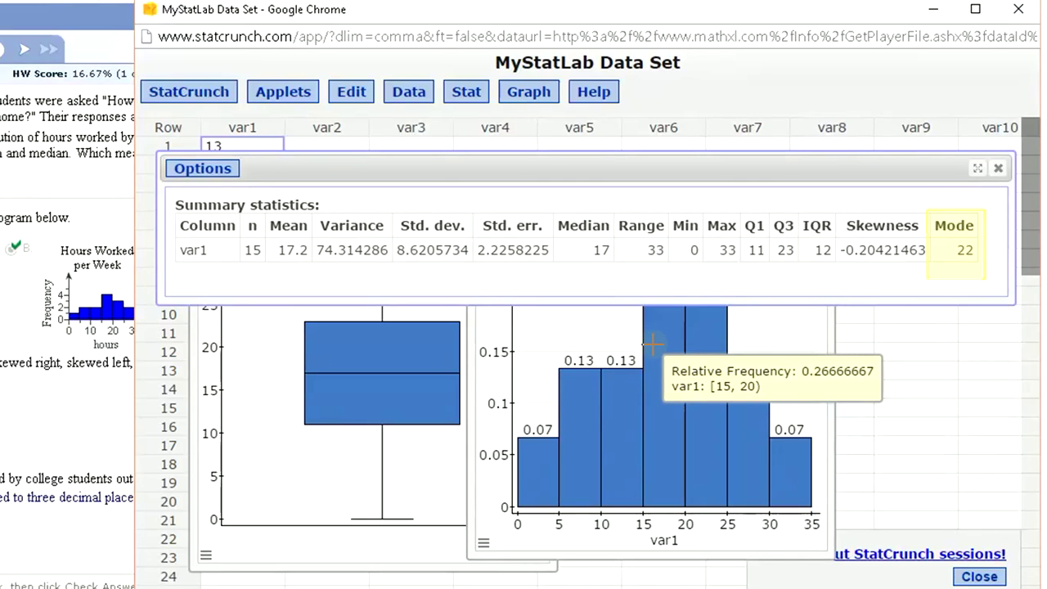
pyautogui.moveTo(647, 350)
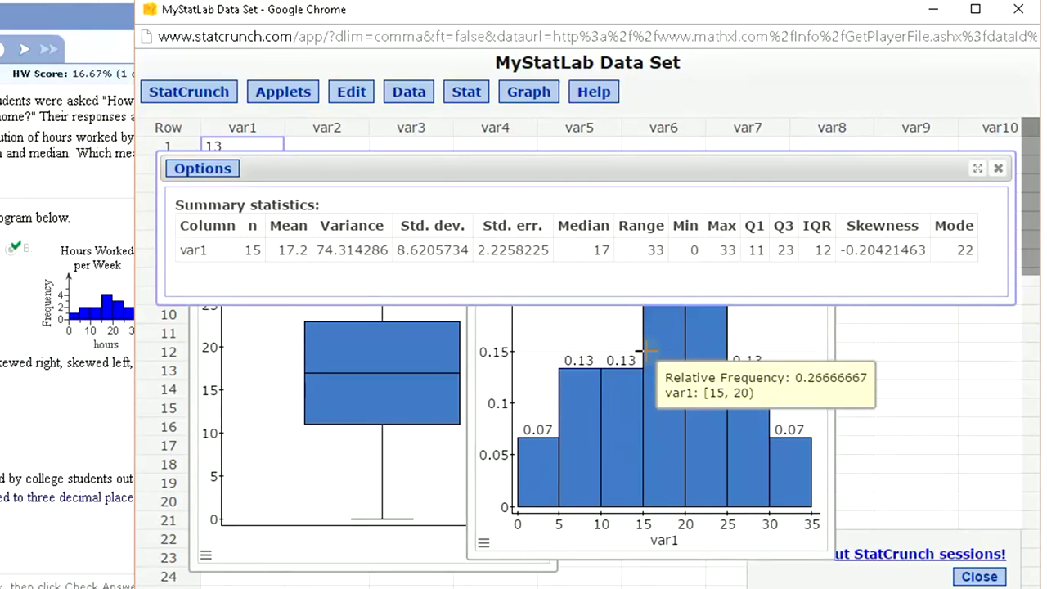
pyautogui.click(656, 354)
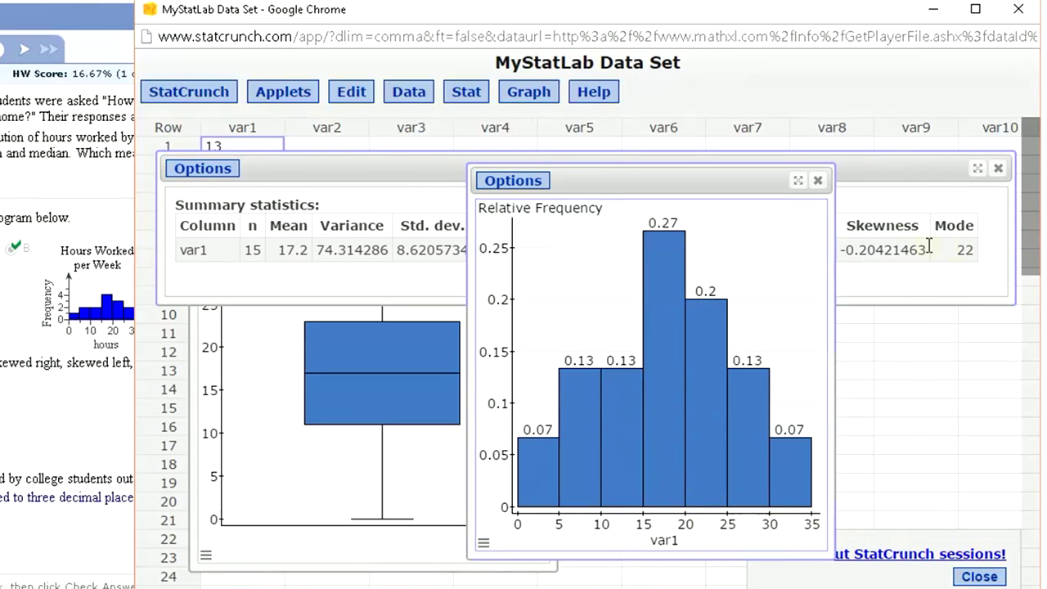
pyautogui.click(669, 158)
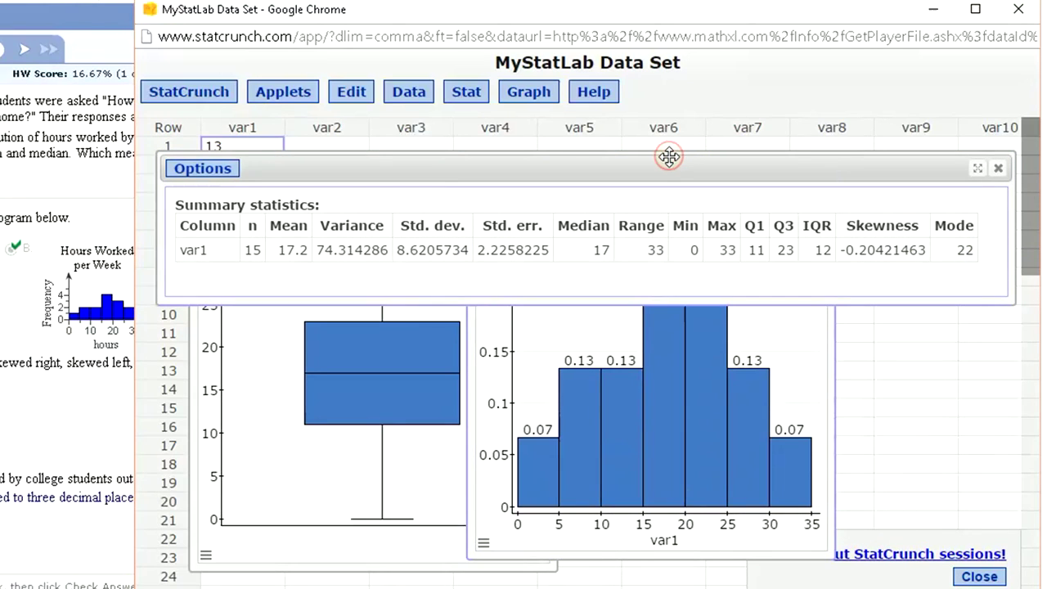
pyautogui.moveTo(675, 163); pyautogui.dragTo(689, 156)
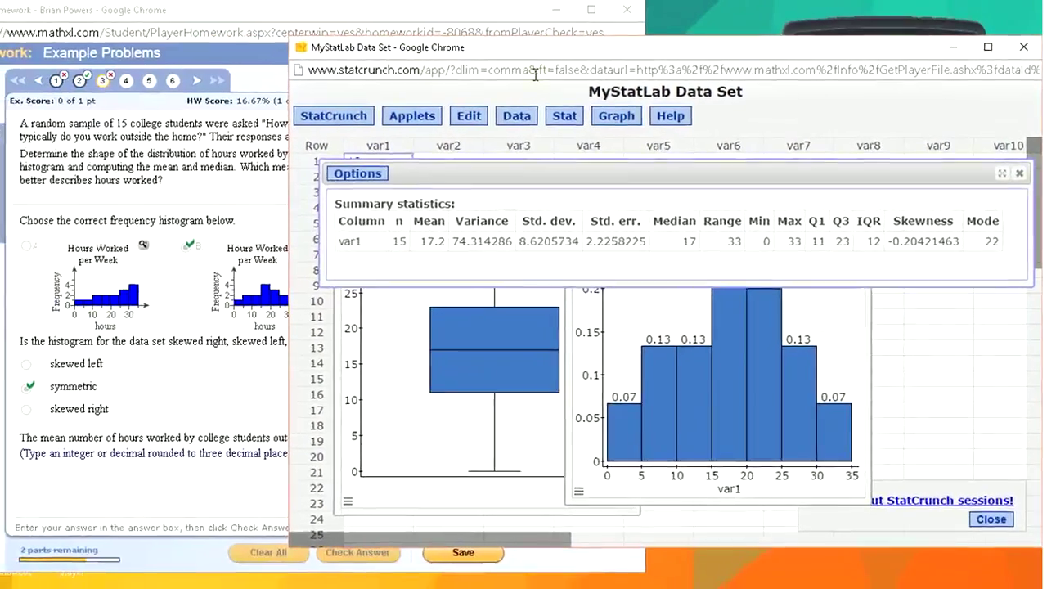
# Place the StatCrunch window beside the homework question and submit 17.2, copied from the summary table, as the mean hours worked.
pyautogui.moveTo(696, 63); pyautogui.dragTo(905, 54)
pyautogui.doubleClick(648, 231)
pyautogui.hotkey('ctrl', 'c')
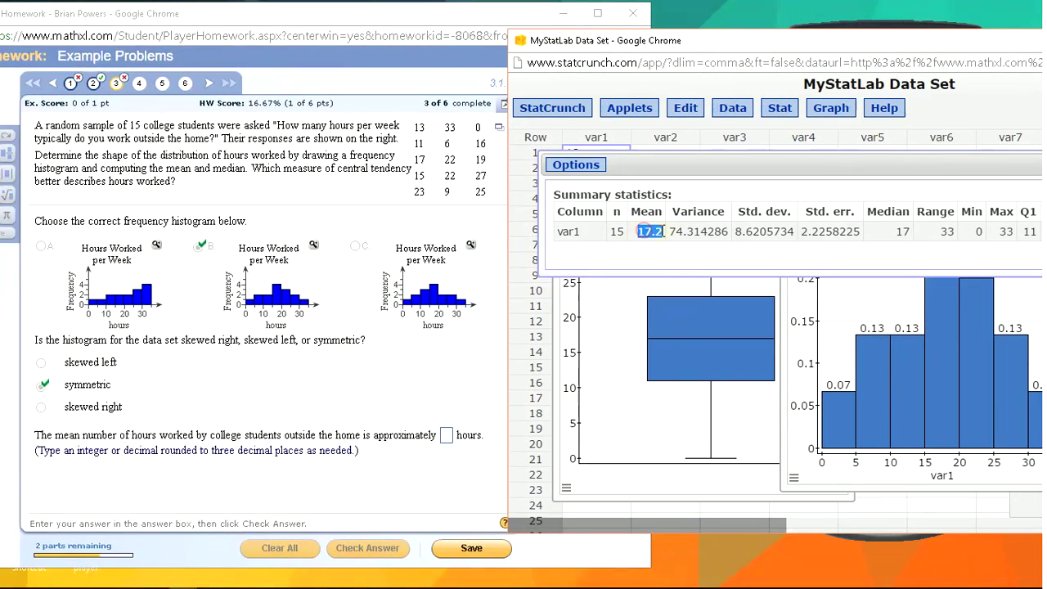
pyautogui.click(446, 438)
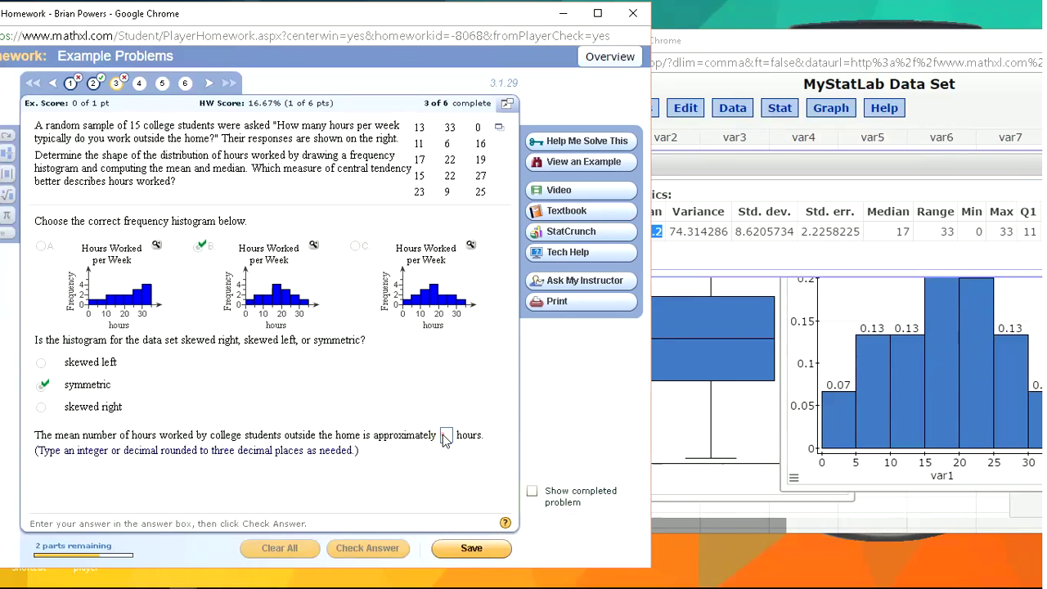
pyautogui.hotkey('ctrl', 'v')
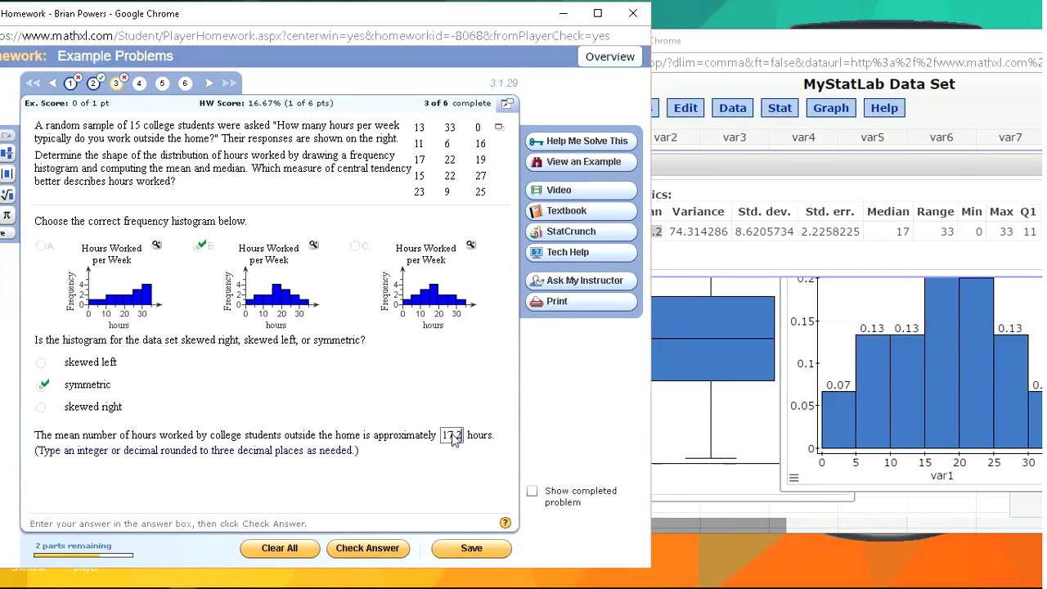
pyautogui.press('Return')
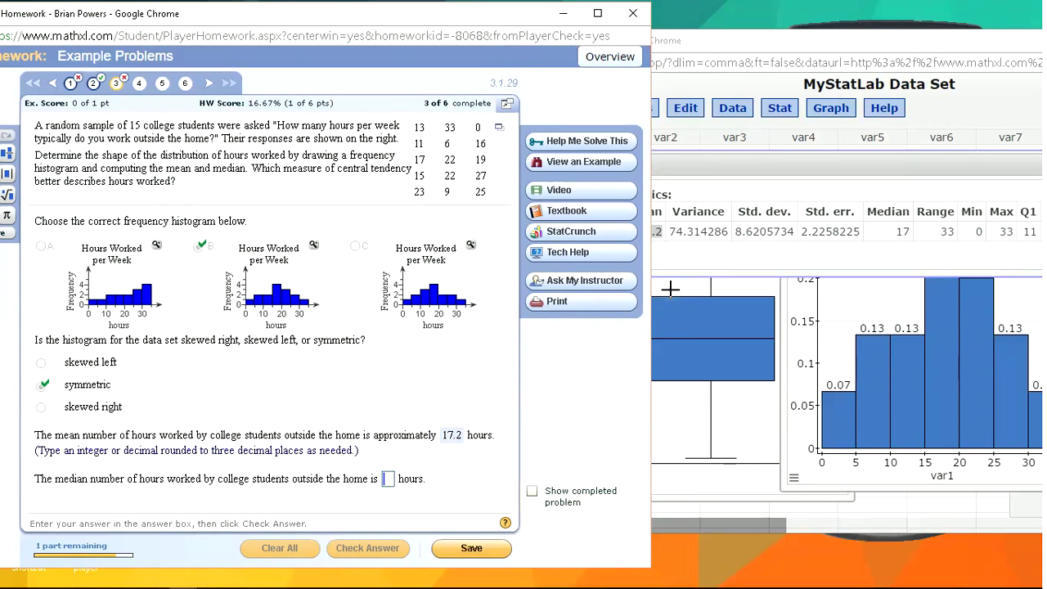
# Take the median from the summary statistics table and submit 17 as the median number of hours worked.
pyautogui.click(670, 289)
pyautogui.doubleClick(901, 232)
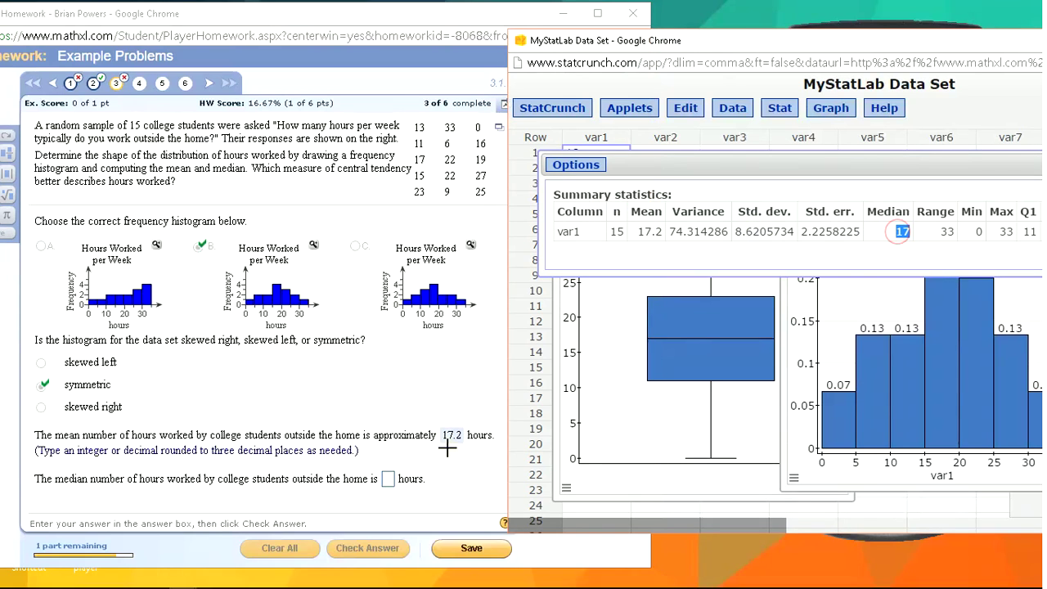
pyautogui.click(405, 483)
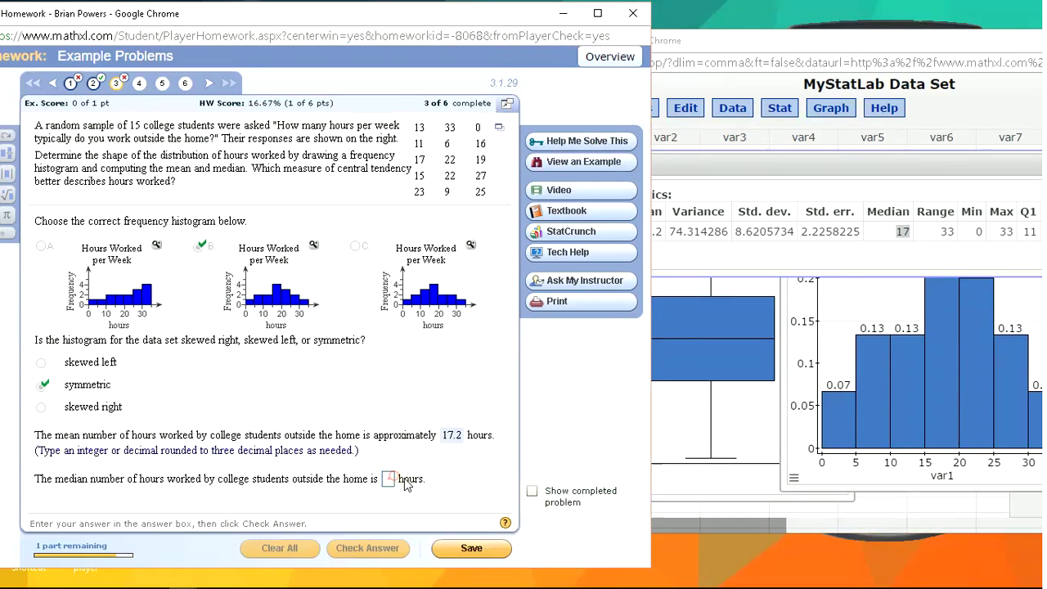
pyautogui.write('17')
pyautogui.press('Return')
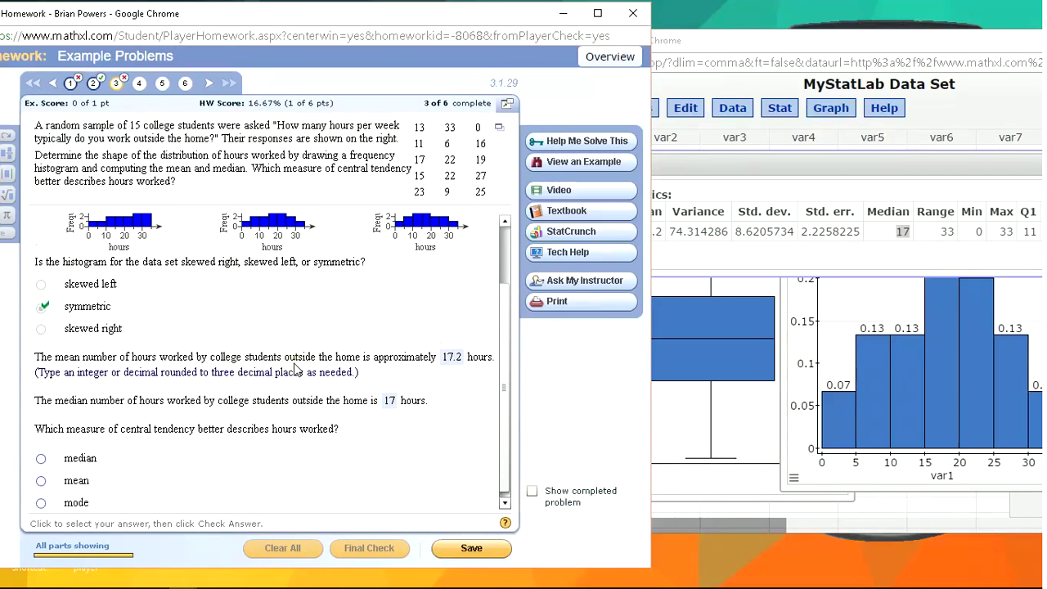
# Submit the mean as the measure of central tendency that better describes hours worked.
pyautogui.click(41, 474)
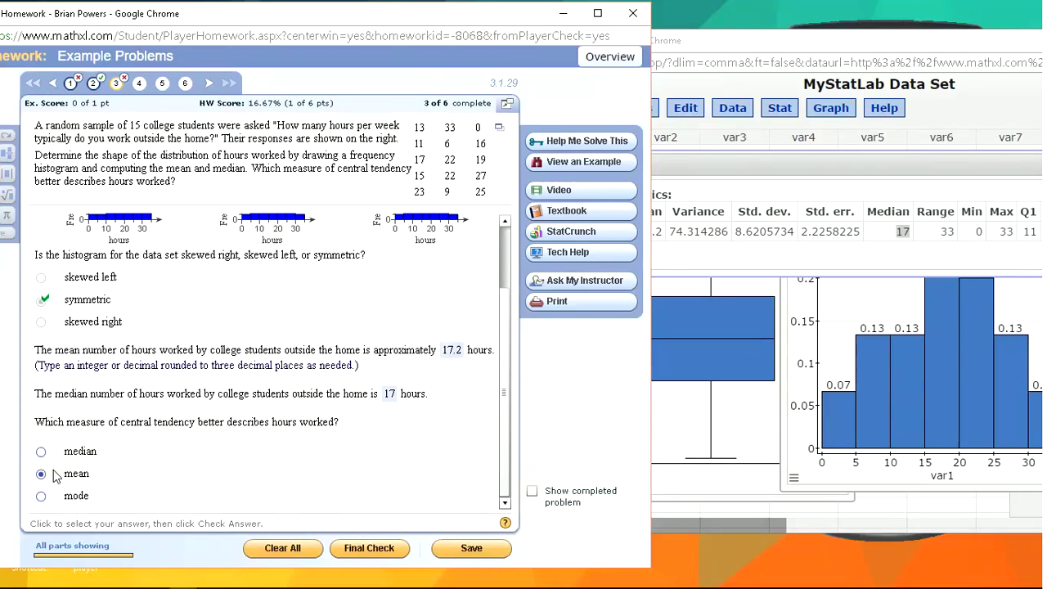
pyautogui.press('Return')
pyautogui.click(54, 472)
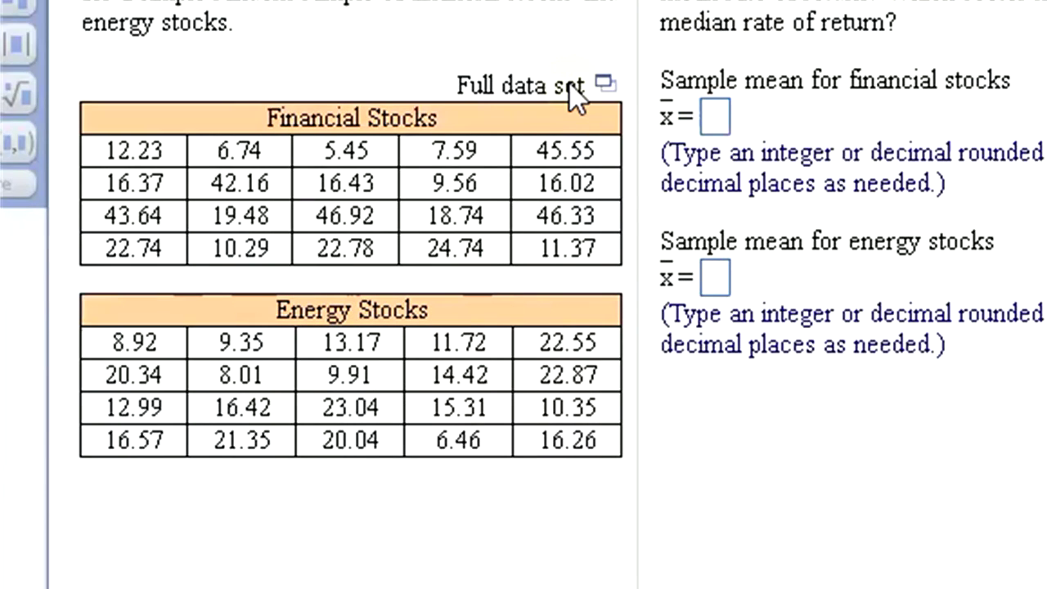
# Open the full data set of financial and energy stocks in StatCrunch and shift its window off the data tables.
pyautogui.click(606, 85)
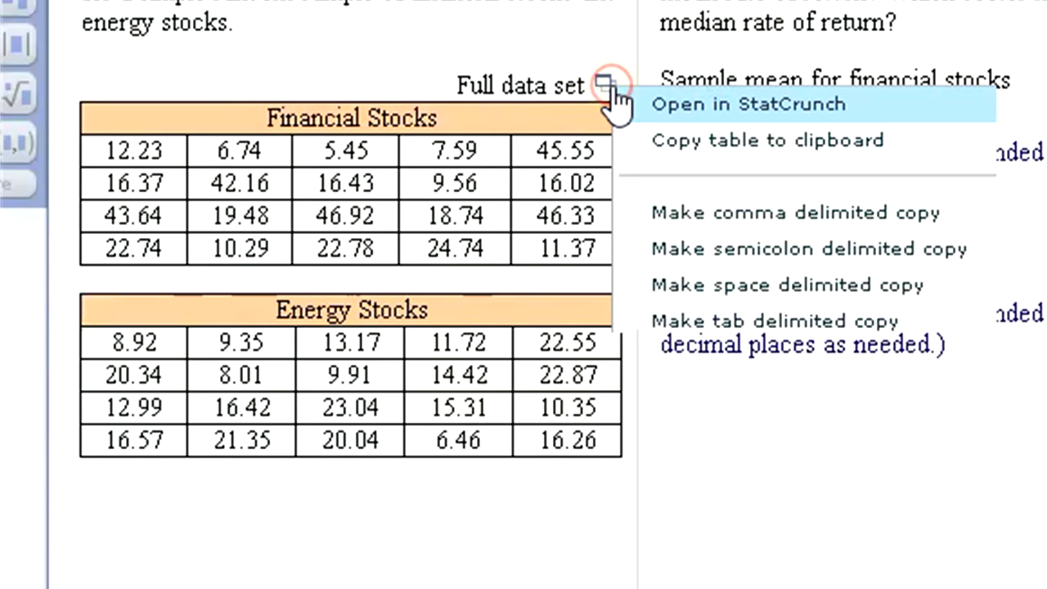
pyautogui.click(663, 105)
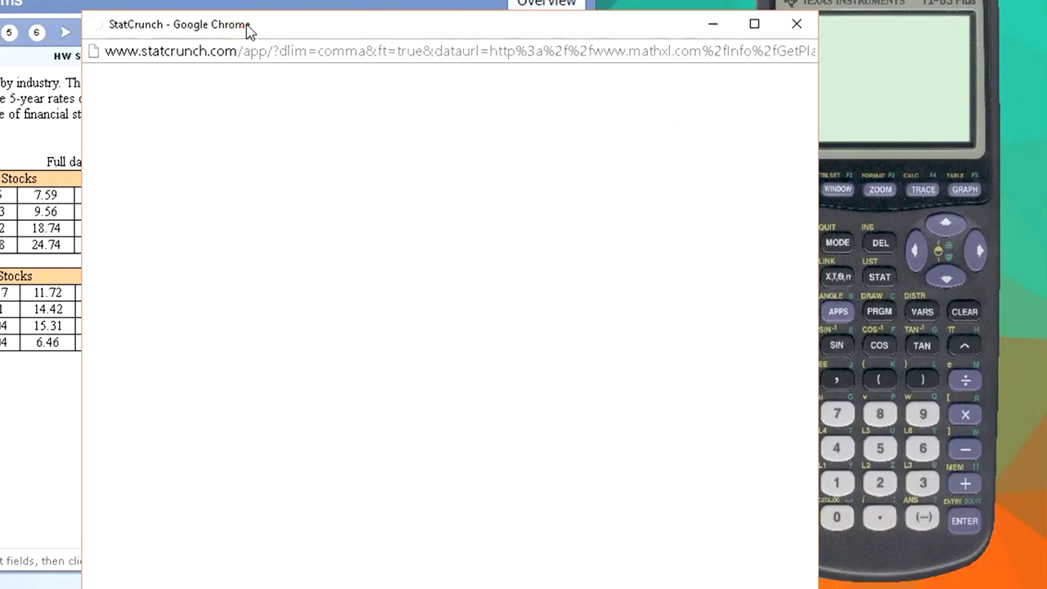
pyautogui.moveTo(249, 31); pyautogui.dragTo(389, 23)
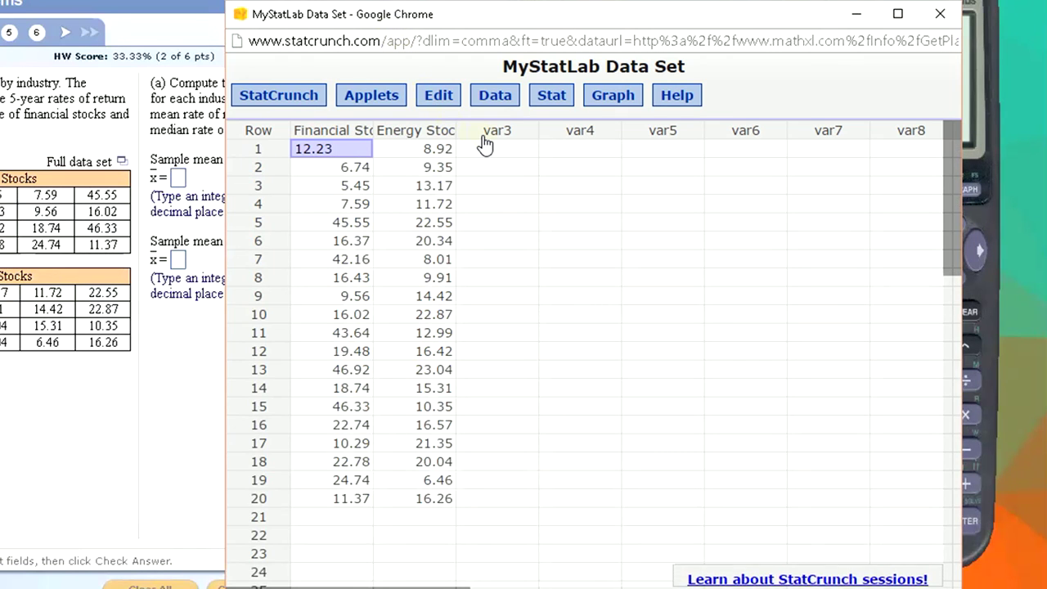
# Compute column summary statistics for both Financial Stocks and Energy Stocks, using the default statistics.
pyautogui.click(553, 97)
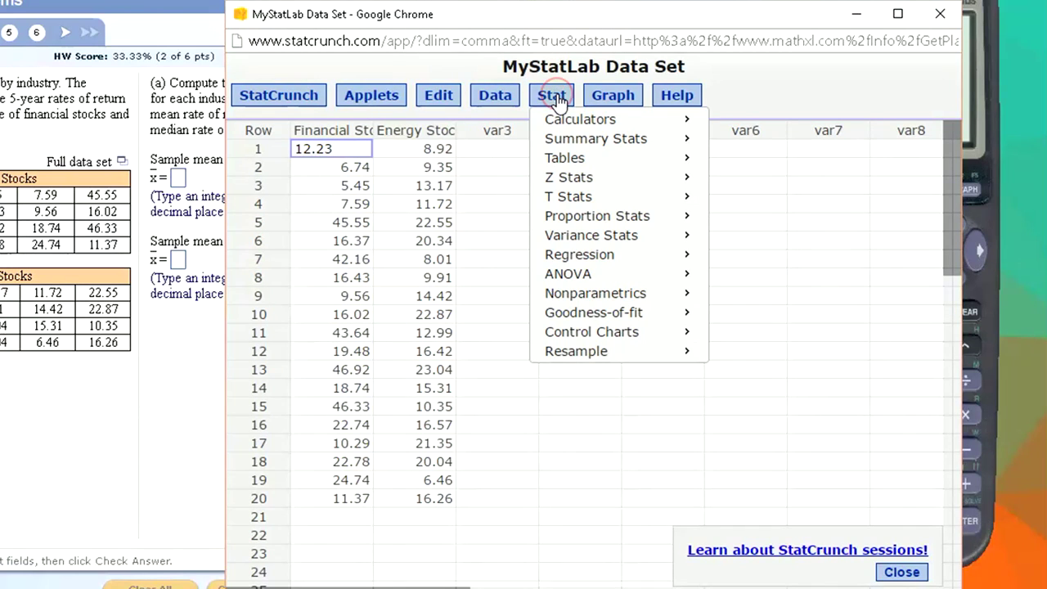
pyautogui.moveTo(569, 144)
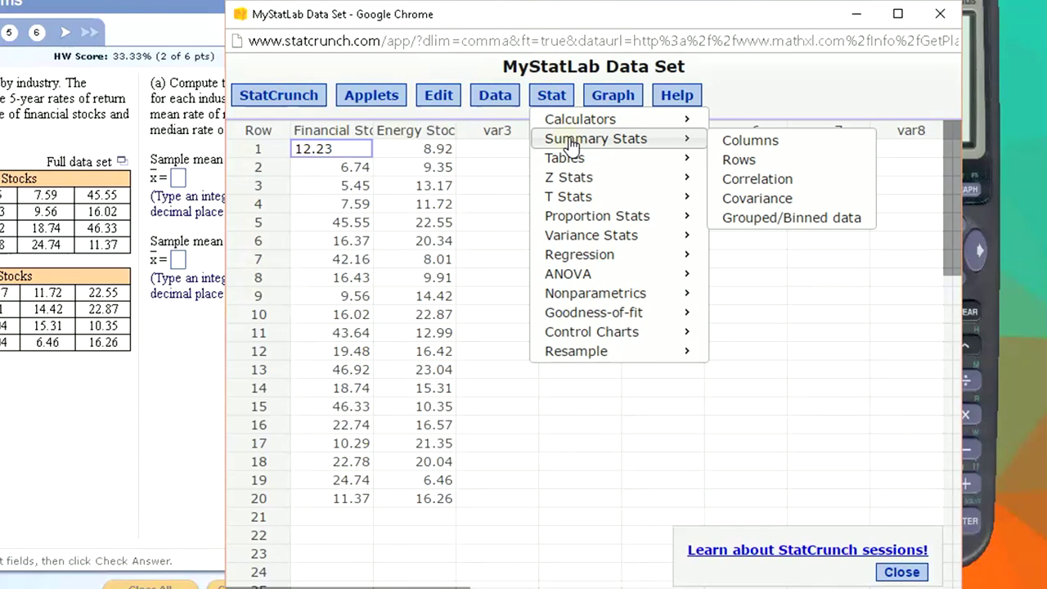
pyautogui.click(752, 142)
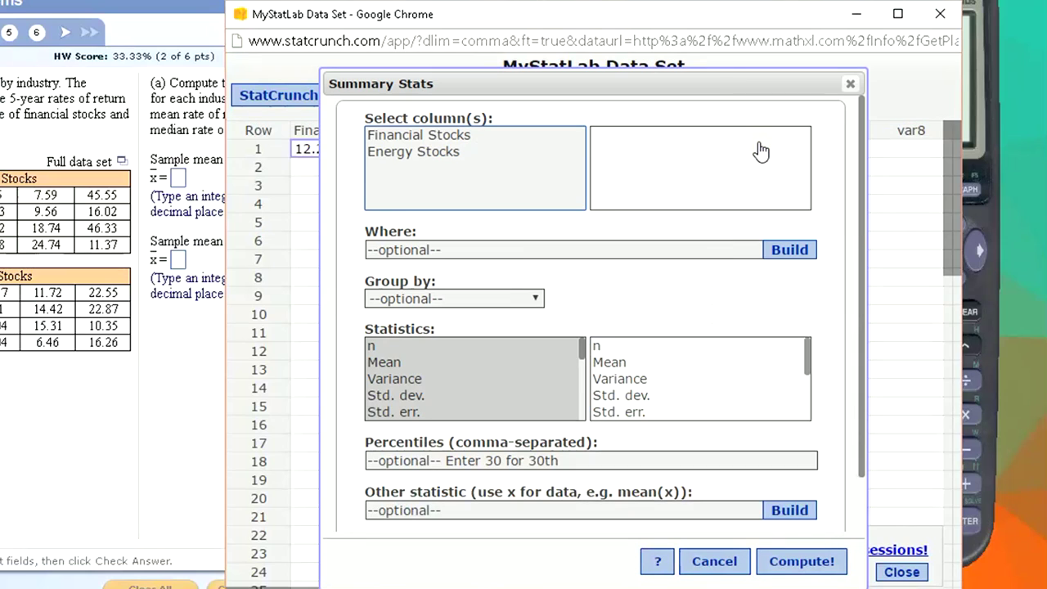
pyautogui.click(413, 138)
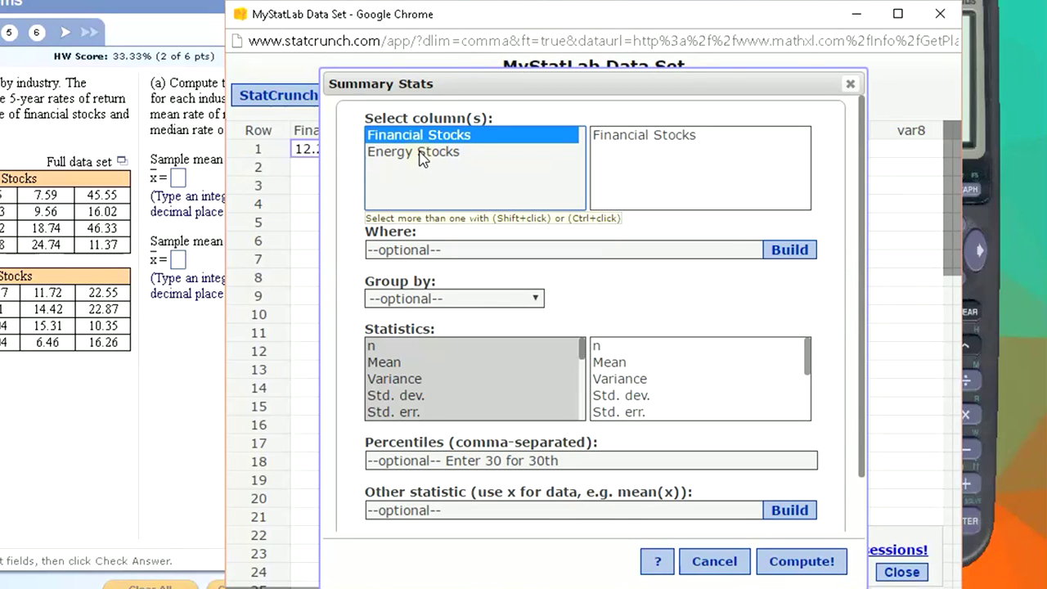
pyautogui.keyDown('ctrl'); pyautogui.click(420, 152); pyautogui.keyUp('ctrl')
pyautogui.click(482, 131)
pyautogui.moveTo(430, 135); pyautogui.dragTo(428, 154)
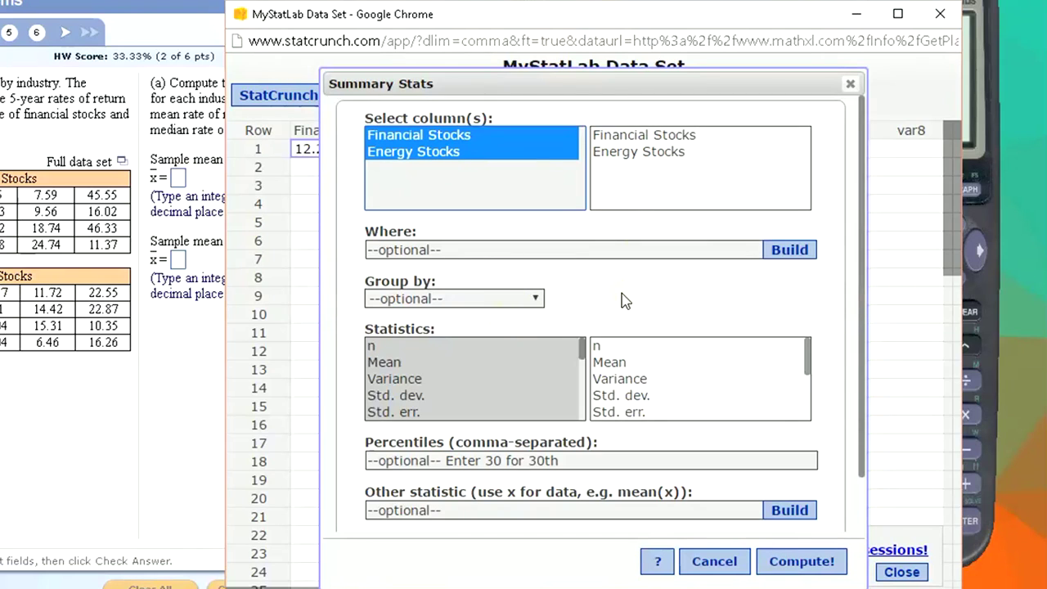
pyautogui.click(790, 562)
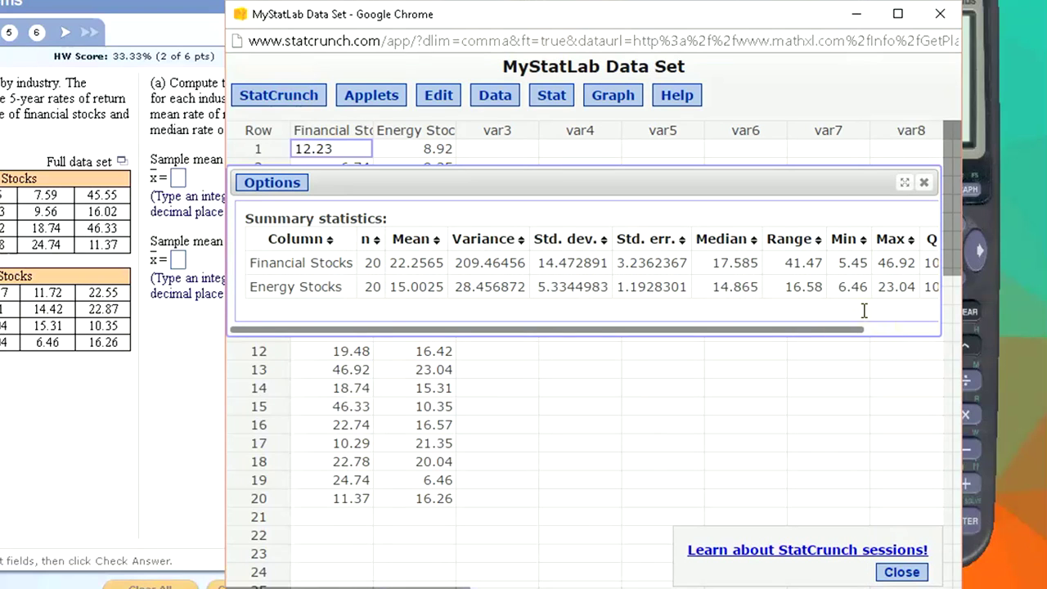
# Widen the StatCrunch window and arrange it beside the homework window so the answer fields and summary statistics are both visible.
pyautogui.moveTo(961, 214); pyautogui.dragTo(1005, 212)
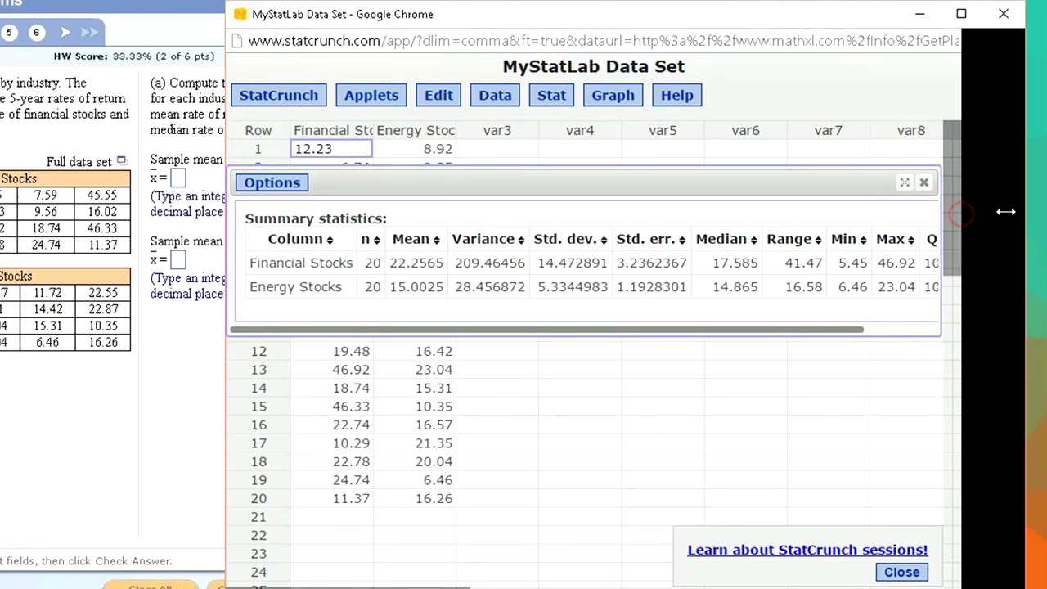
pyautogui.moveTo(617, 30); pyautogui.dragTo(879, 36)
pyautogui.click(509, 56)
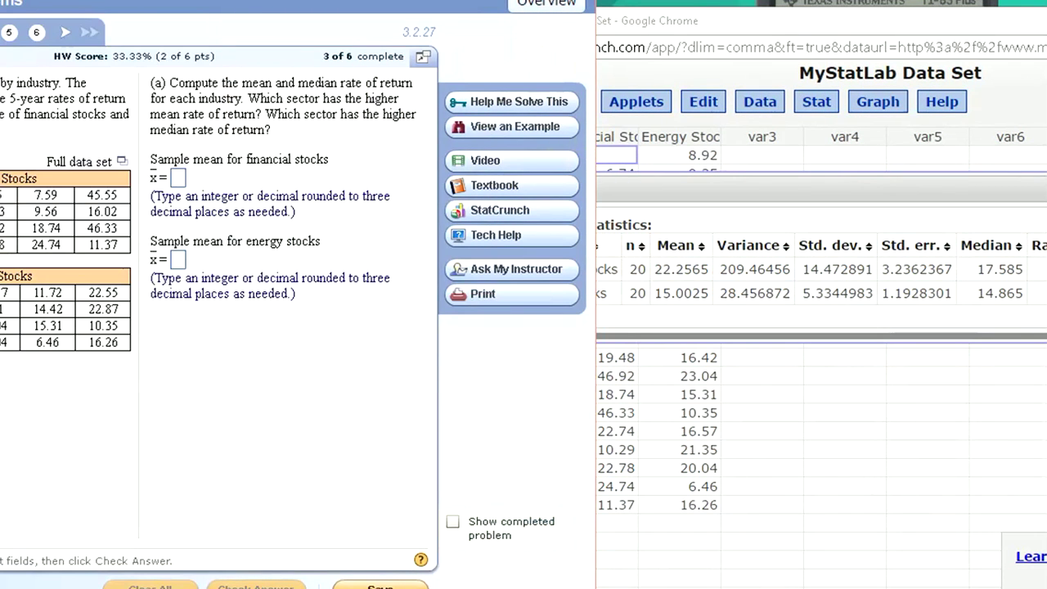
pyautogui.moveTo(246, 2); pyautogui.dragTo(145, 17)
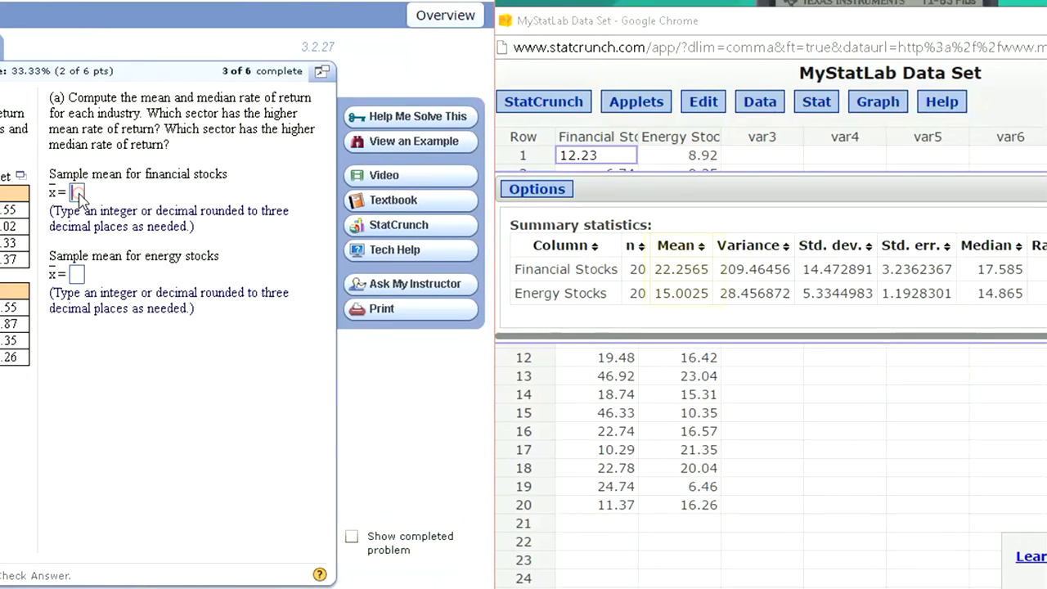
# Submit the sample means, 22.257 for financial stocks and 15.003 for energy stocks.
pyautogui.click(78, 195)
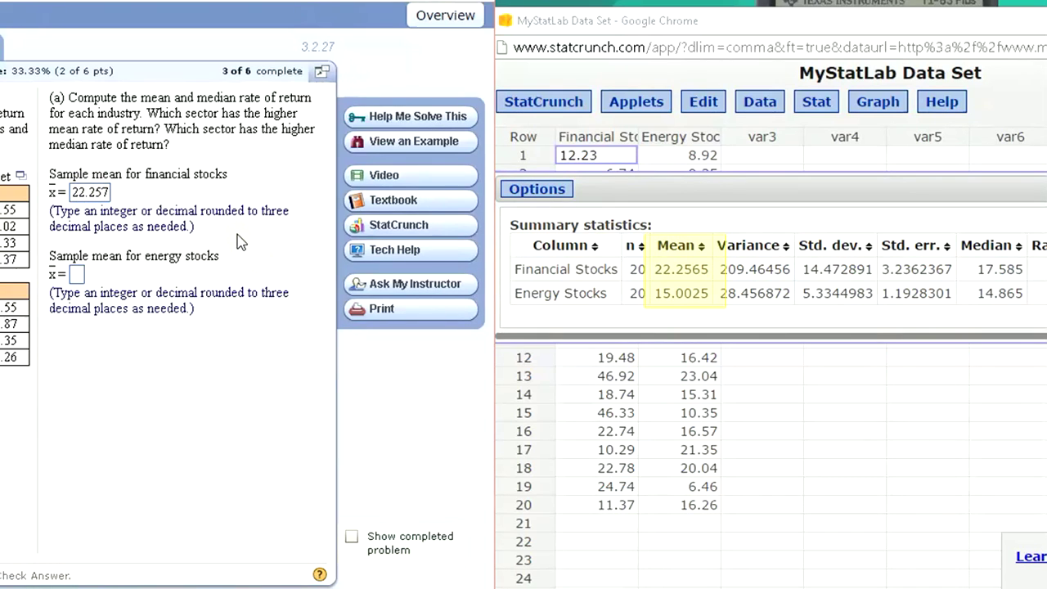
pyautogui.write('.003')
pyautogui.press('Return')
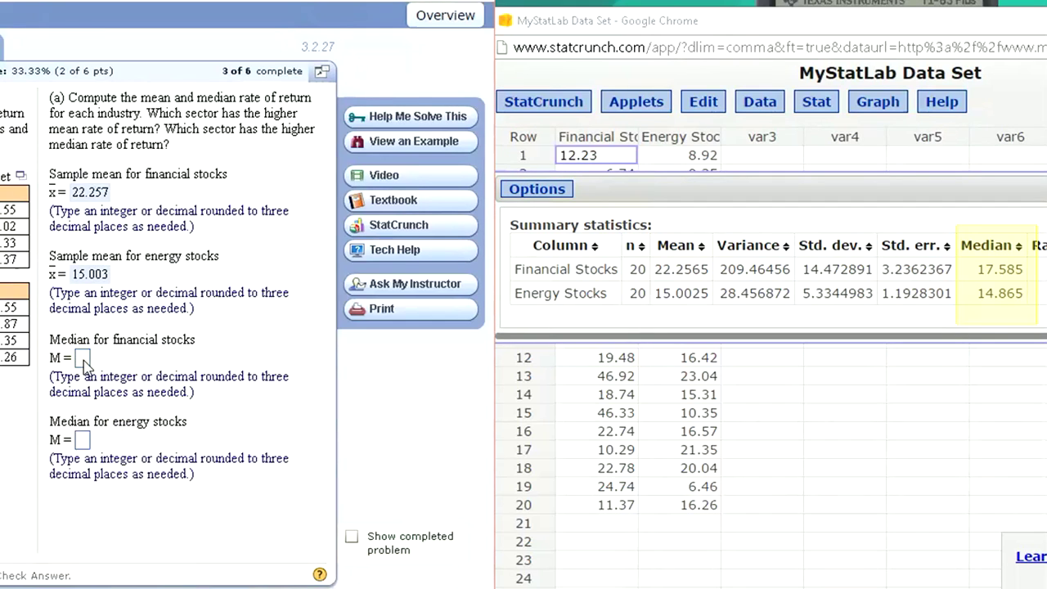
# Submit the medians, 17.585 for financial stocks and 14.865 for energy stocks, and dismiss the feedback message.
pyautogui.write('85')
pyautogui.write('14.')
pyautogui.write('8')
pyautogui.write('65')
pyautogui.press('Return')
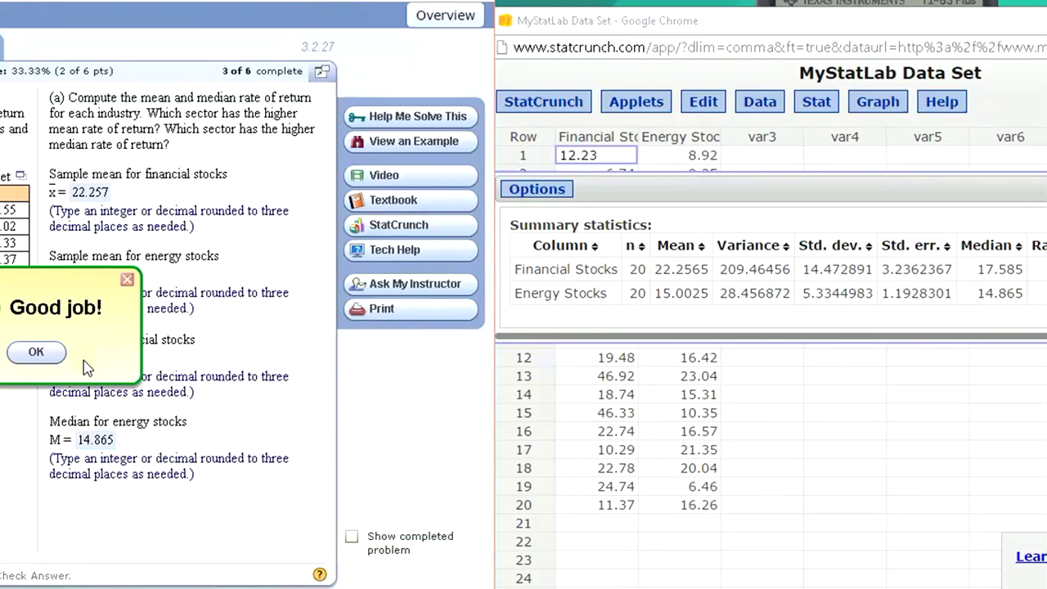
pyautogui.press('Return')
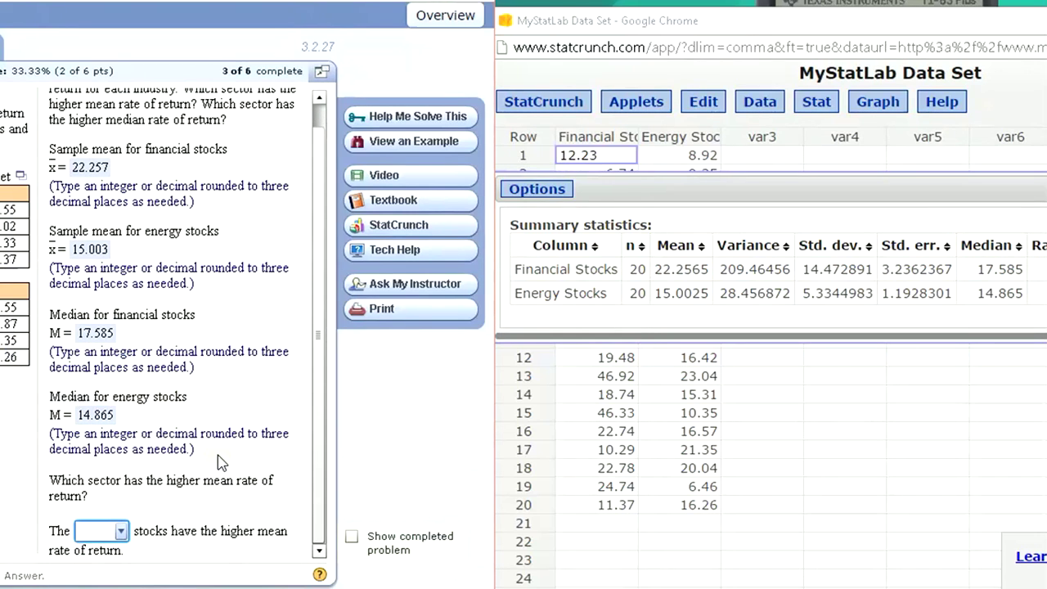
# Answer that financial stocks have both the higher mean and the higher median rate of return, submitting each part.
pyautogui.click(121, 533)
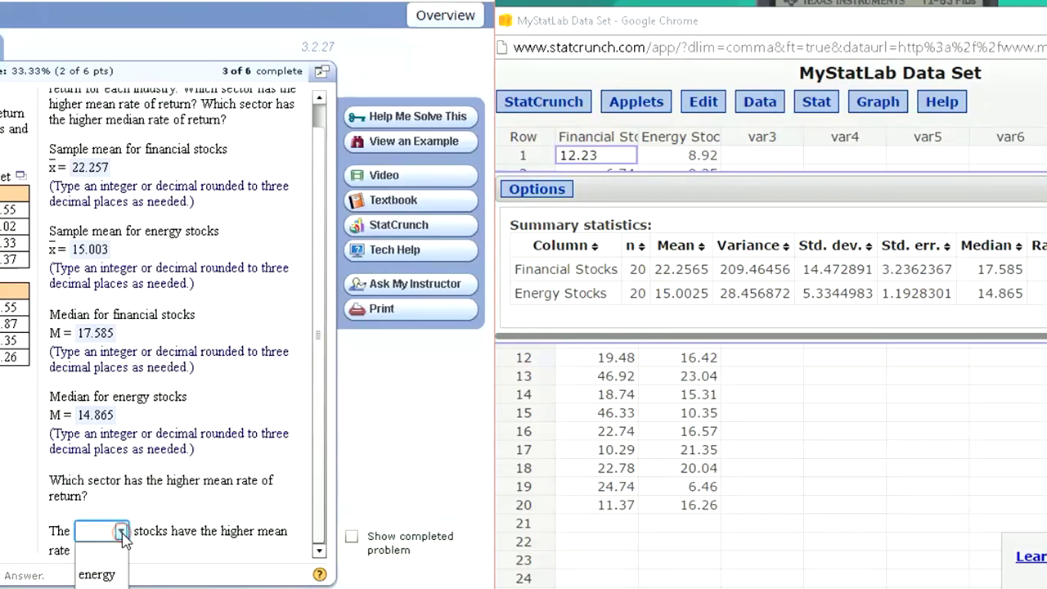
pyautogui.click(104, 587)
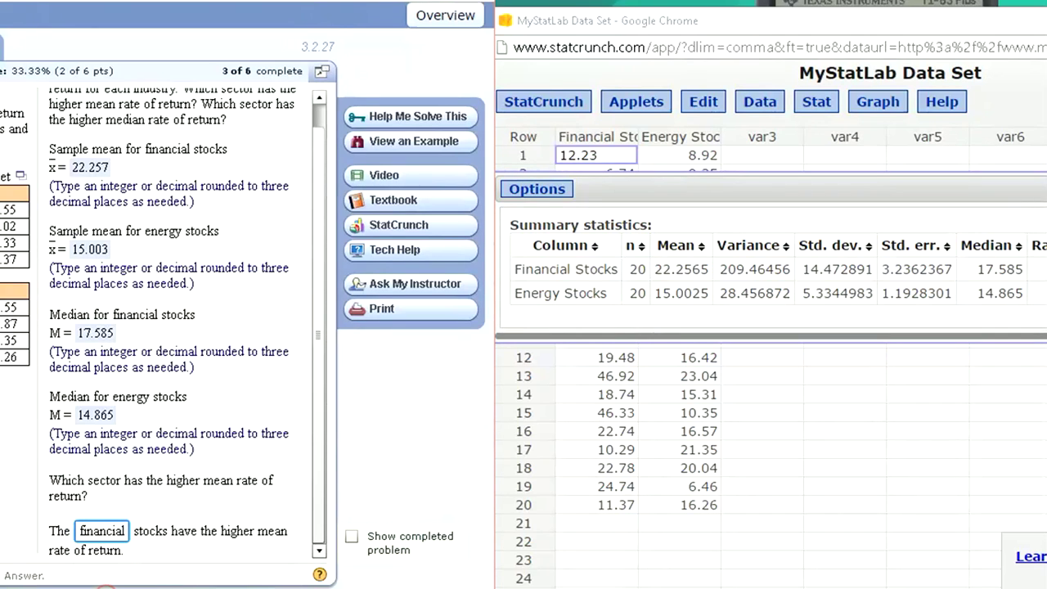
pyautogui.press('Return')
pyautogui.press('Return')
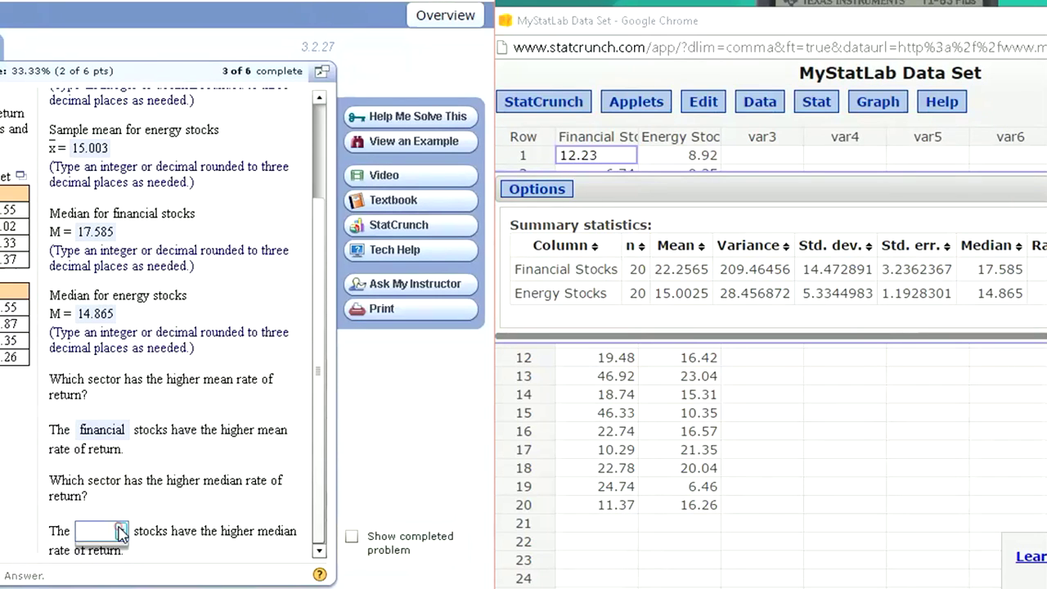
pyautogui.click(121, 531)
pyautogui.click(94, 585)
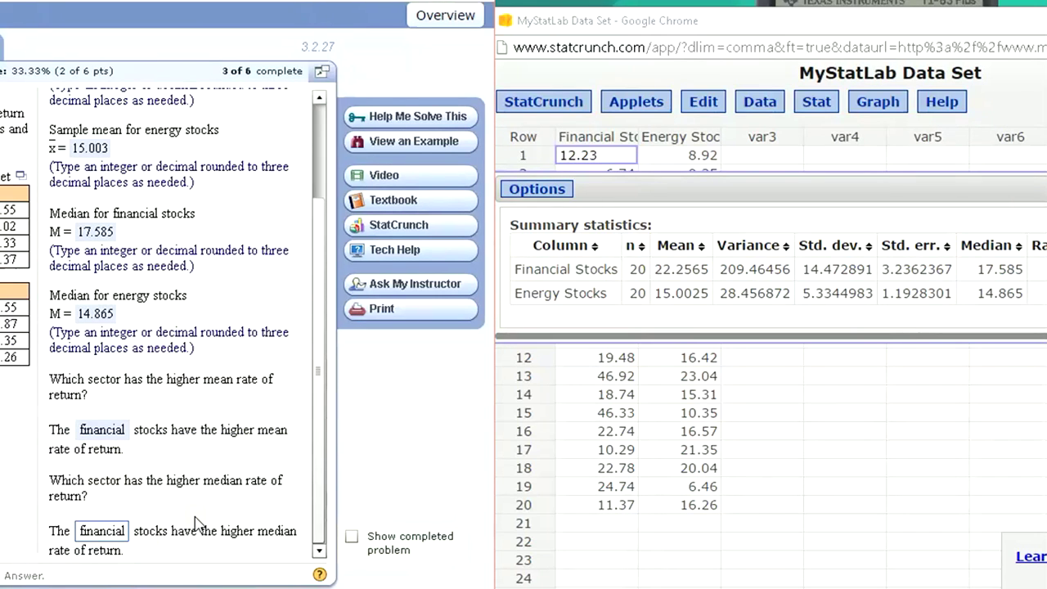
pyautogui.press('Return')
pyautogui.press('Return')
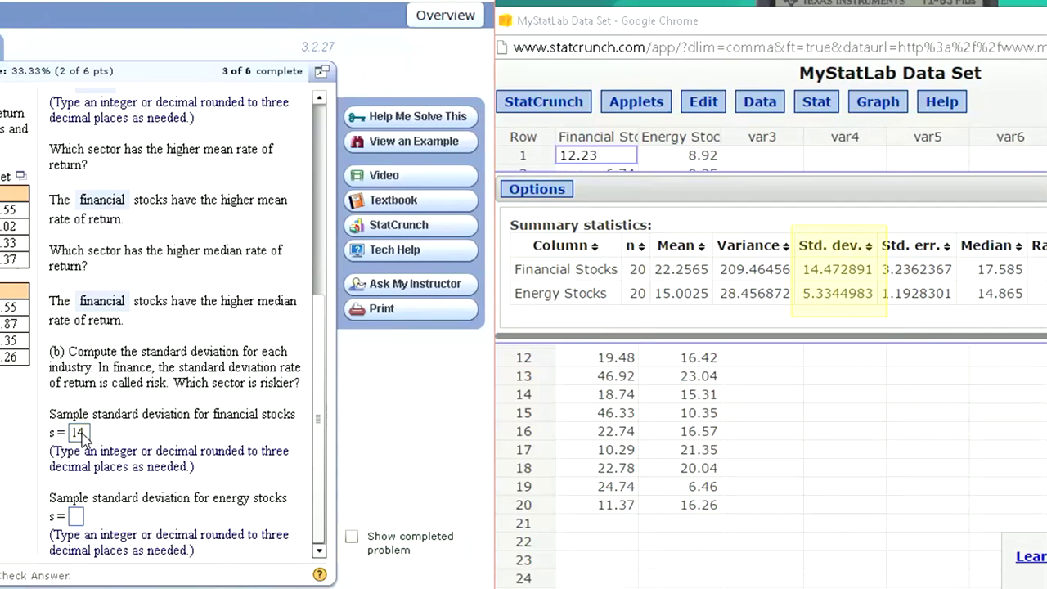
# Submit the sample standard deviations, 14.473 for financial stocks and 5.334 for energy stocks.
pyautogui.write('73')
pyautogui.click(79, 515)
pyautogui.write('5.')
pyautogui.press('Return')
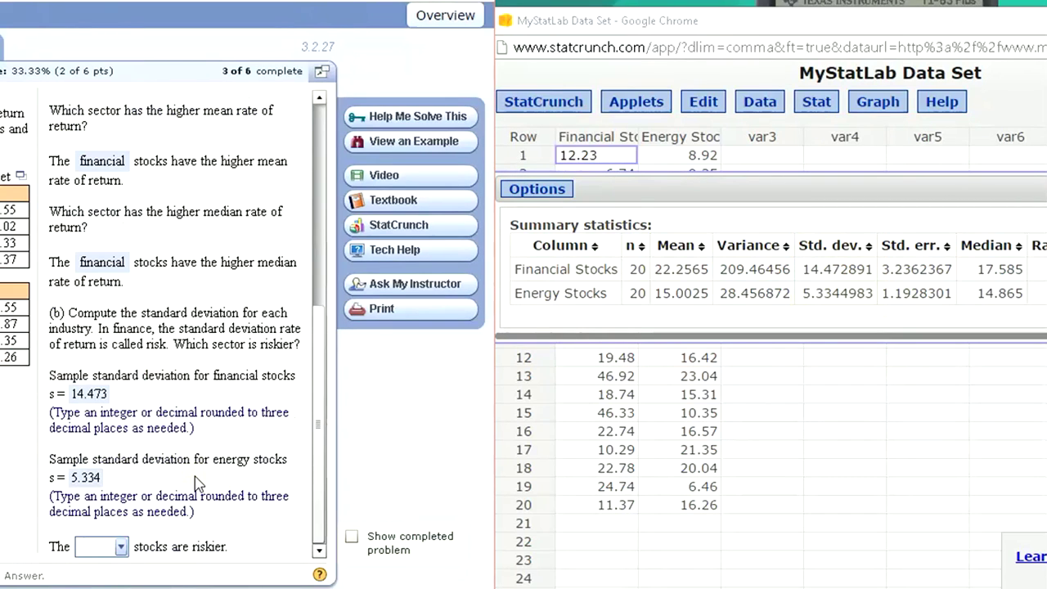
# Answer that the financial stocks are riskier and submit that part.
pyautogui.click(122, 547)
pyautogui.click(121, 546)
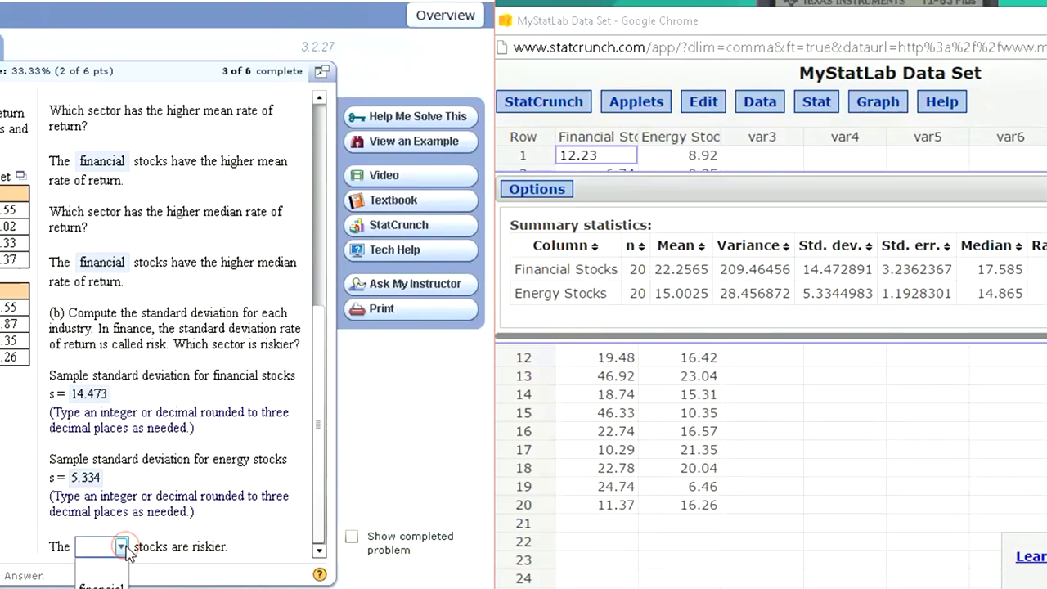
pyautogui.click(121, 547)
pyautogui.click(101, 586)
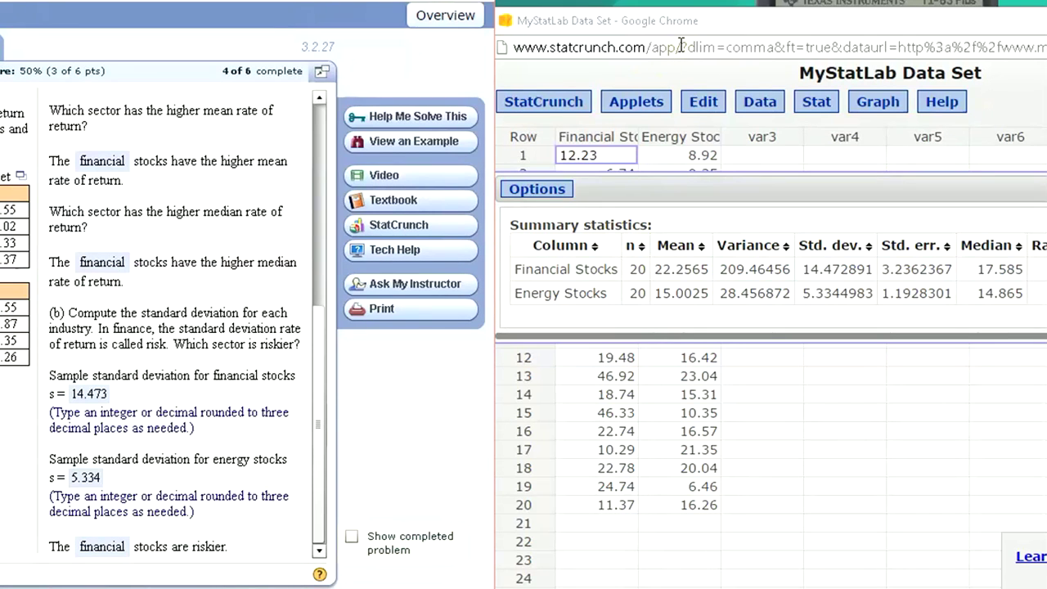
# Bring the full StatCrunch window into view and create boxplots of Financial Stocks and Energy Stocks, using fences to identify outliers.
pyautogui.moveTo(494, 41); pyautogui.dragTo(654, 41)
pyautogui.moveTo(790, 32); pyautogui.dragTo(502, 13)
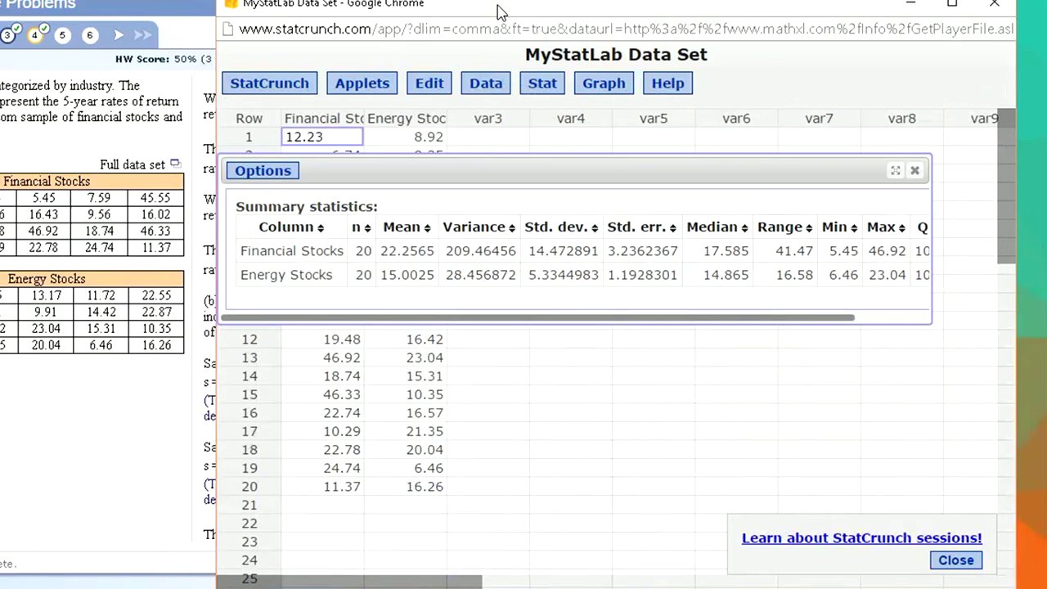
pyautogui.click(607, 87)
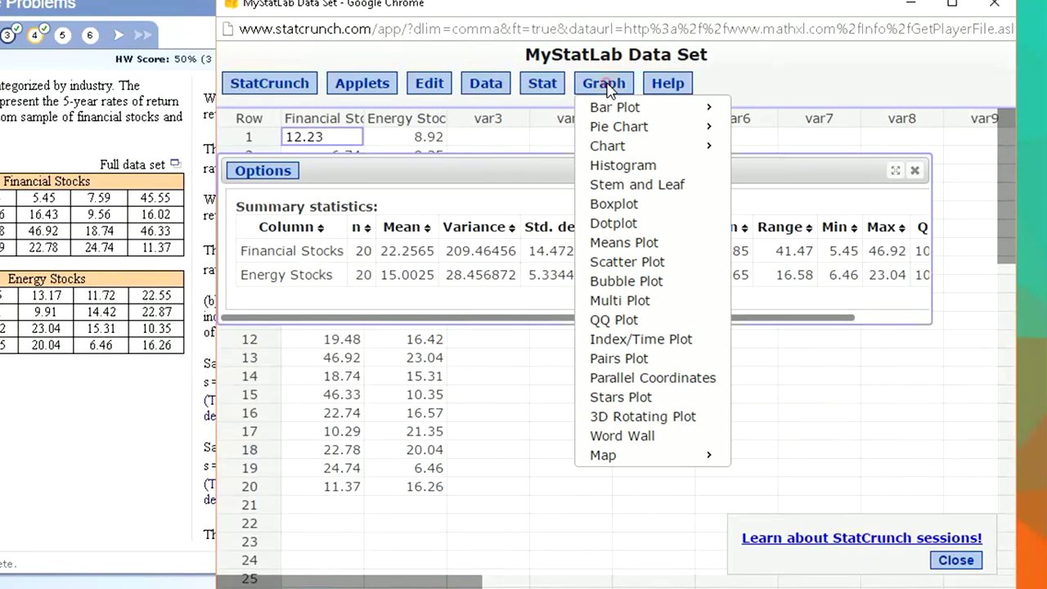
pyautogui.click(645, 204)
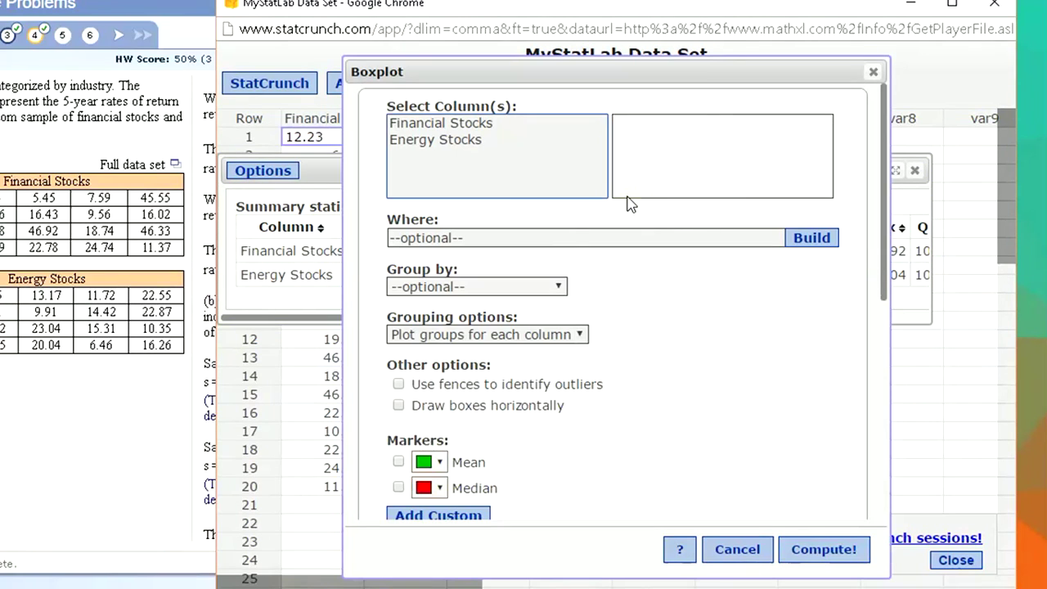
pyautogui.click(435, 125)
pyautogui.keyDown('ctrl'); pyautogui.click(435, 141); pyautogui.keyUp('ctrl')
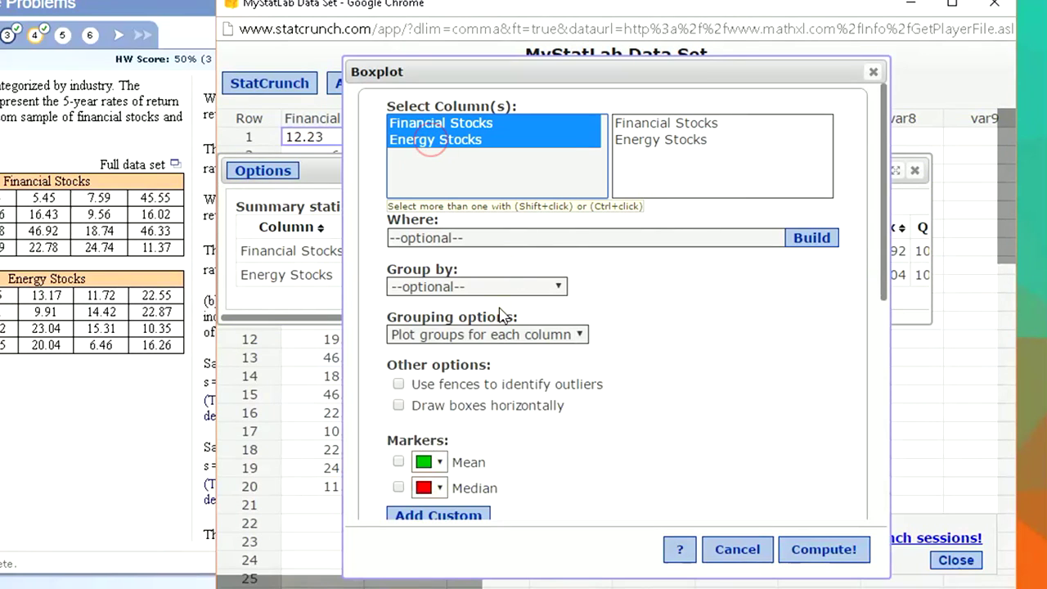
pyautogui.click(399, 386)
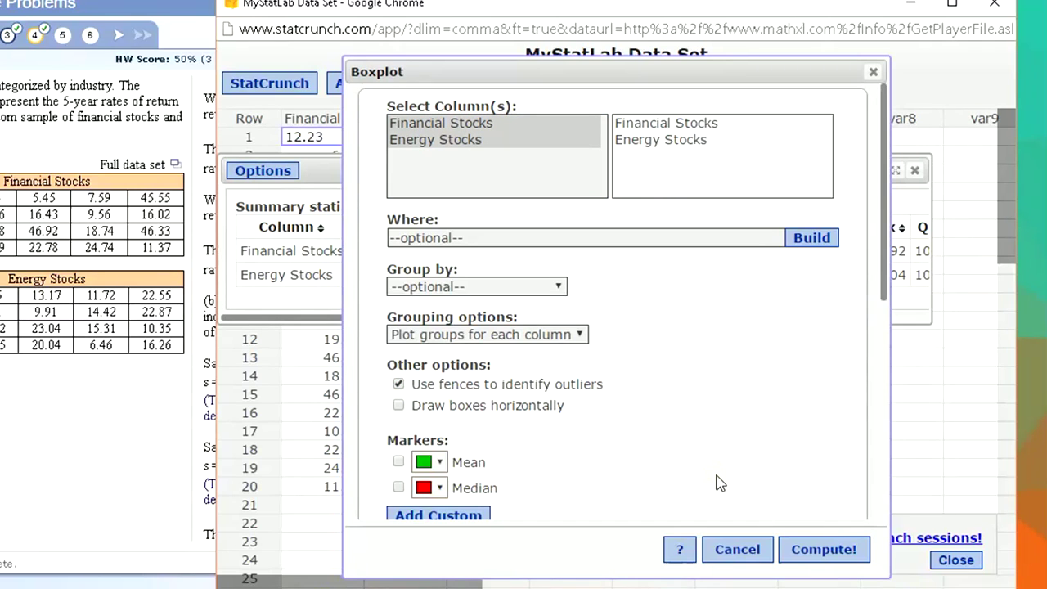
pyautogui.click(822, 550)
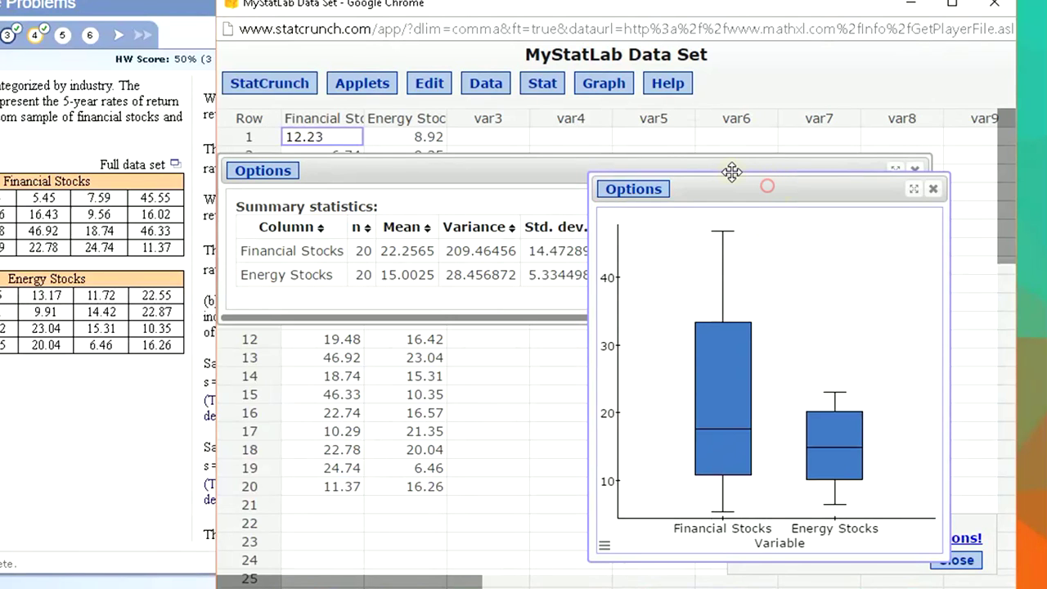
# Edit the boxplot graph to add mean markers, recompute it, and compare each mean with its median and whiskers.
pyautogui.moveTo(732, 169); pyautogui.dragTo(701, 158)
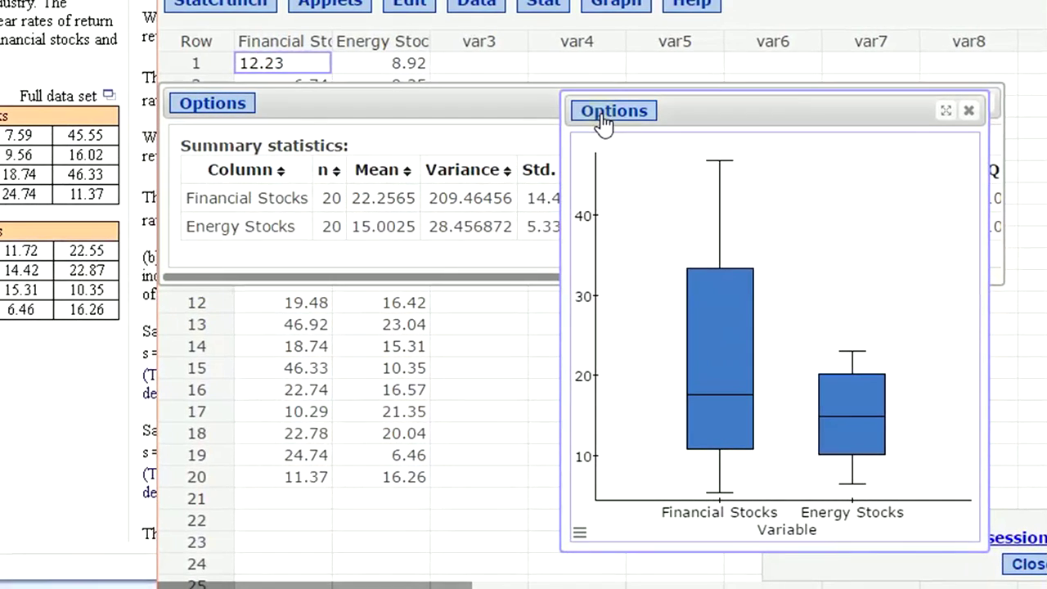
pyautogui.click(323, 9)
pyautogui.click(610, 140)
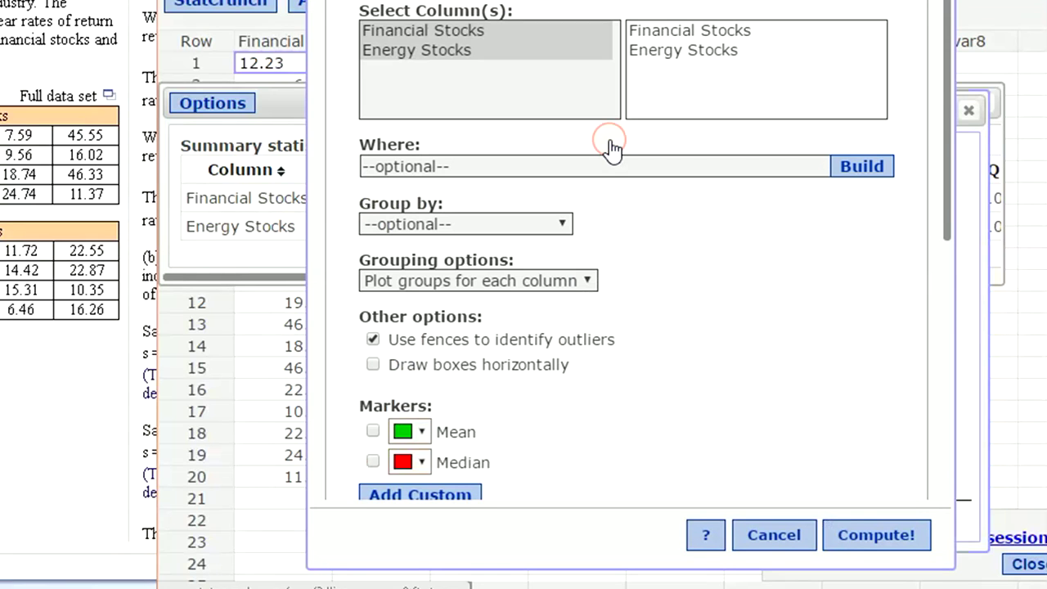
pyautogui.click(373, 431)
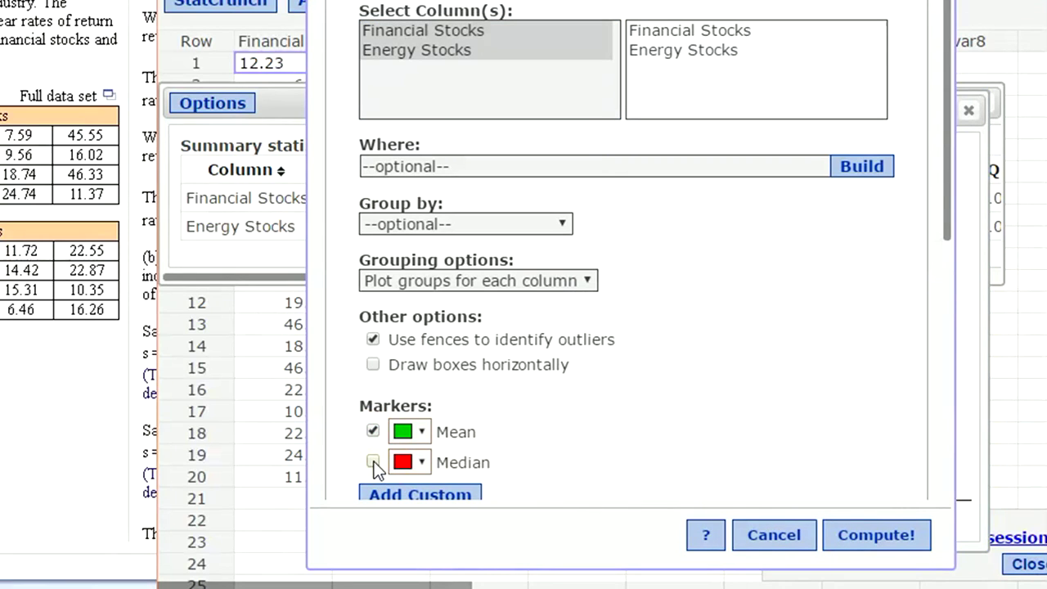
pyautogui.click(896, 538)
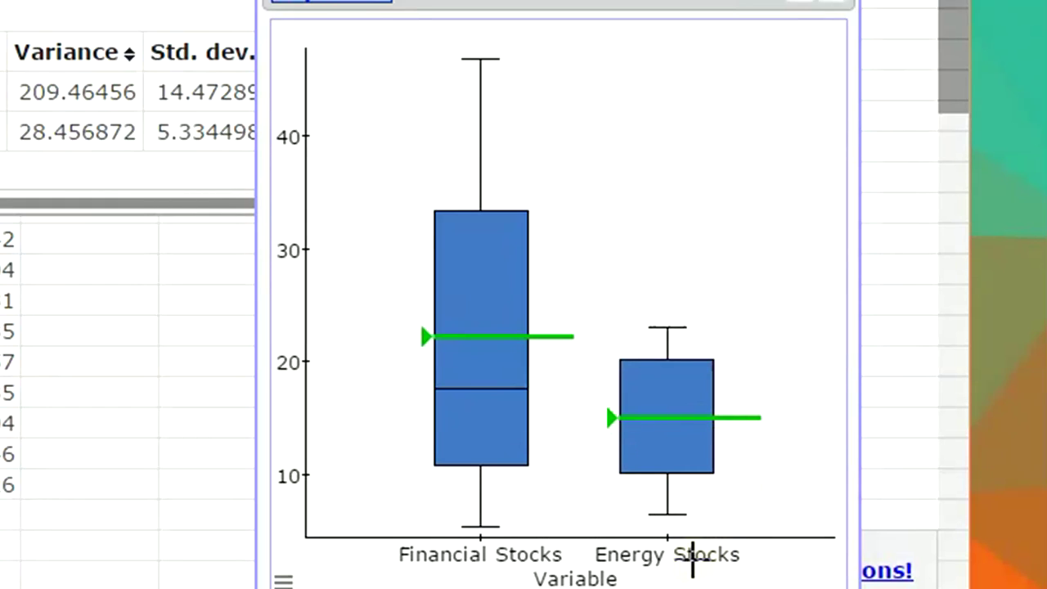
pyautogui.moveTo(711, 453)
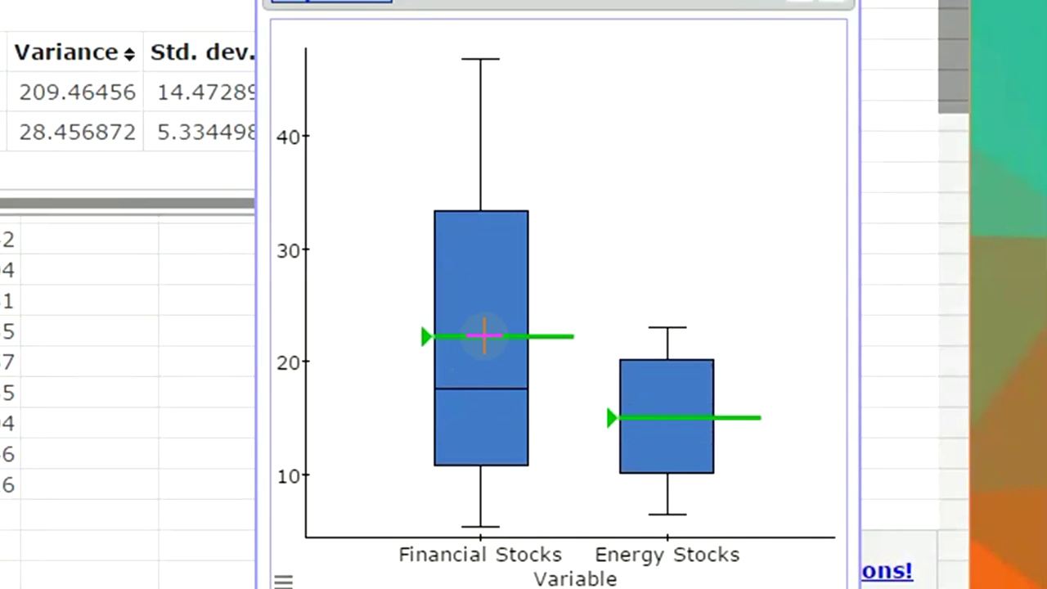
pyautogui.moveTo(481, 336)
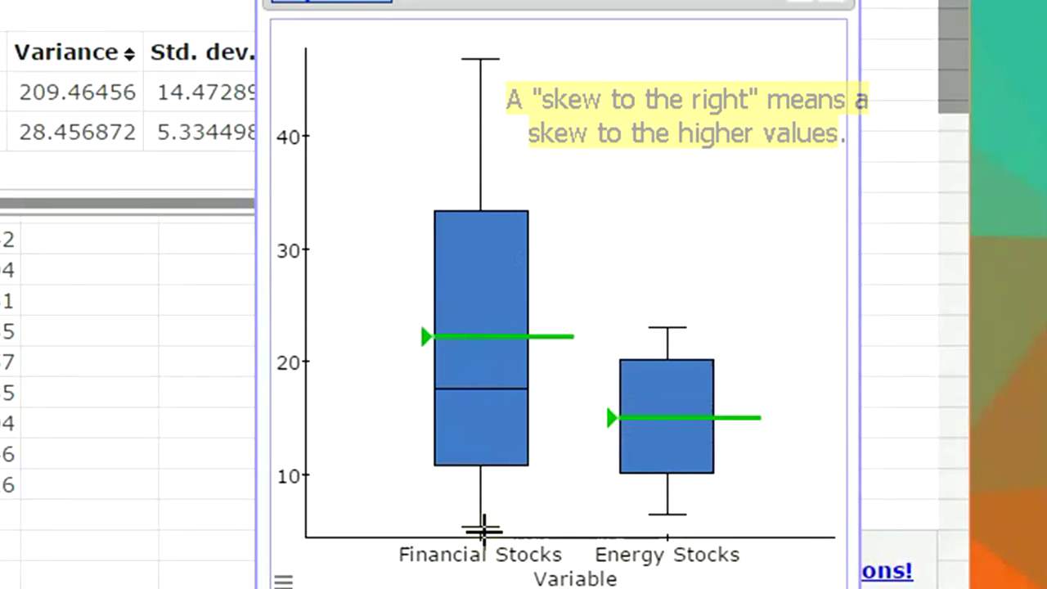
pyautogui.moveTo(481, 54)
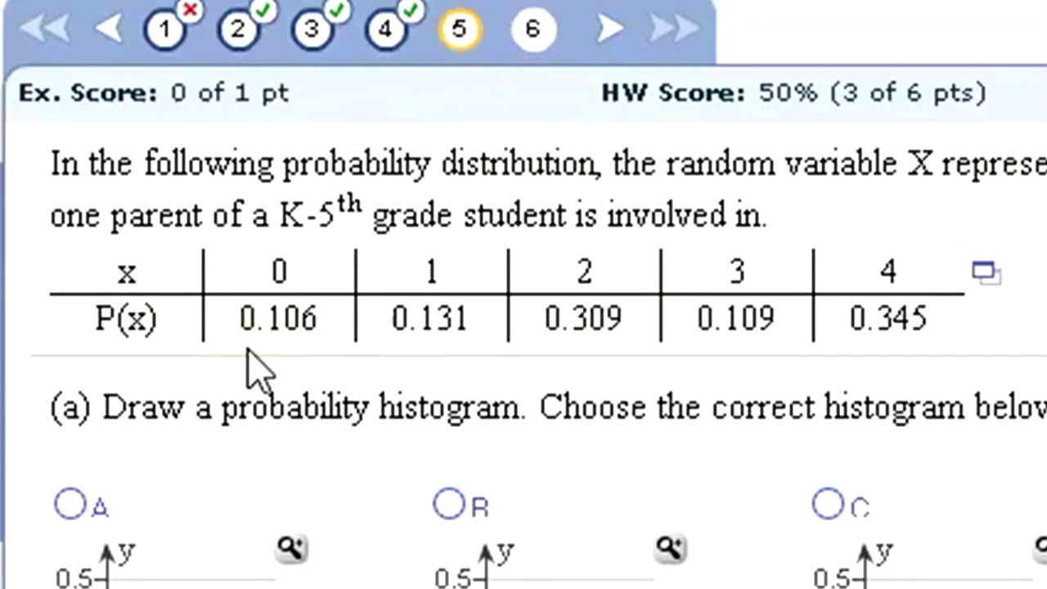
# Open the problem 5 probability distribution in StatCrunch and create a summary bar plot with categories in x and counts in P(x).
pyautogui.click(984, 273)
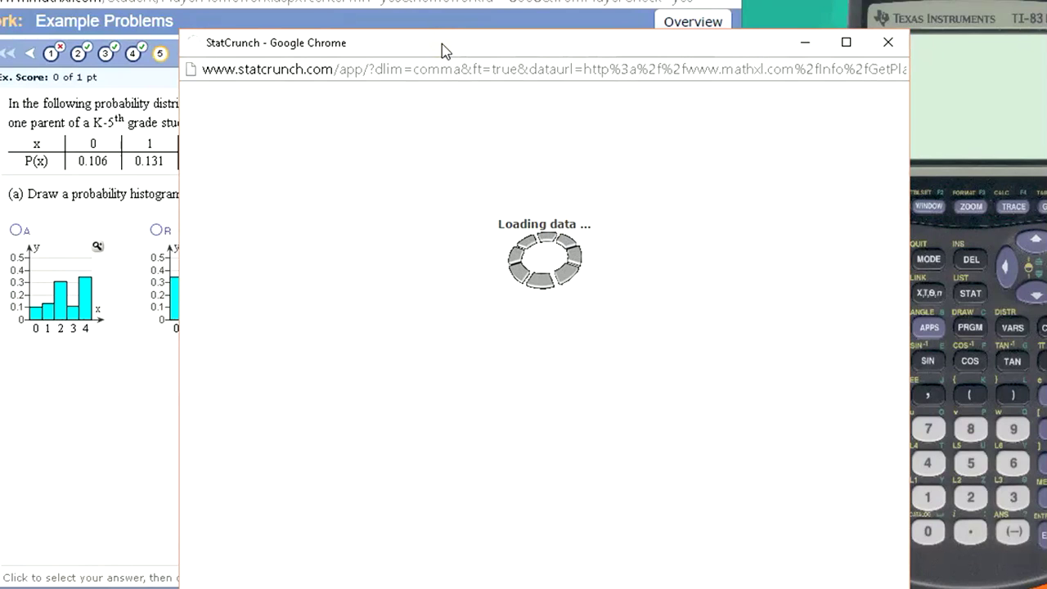
pyautogui.moveTo(436, 49); pyautogui.dragTo(525, 31)
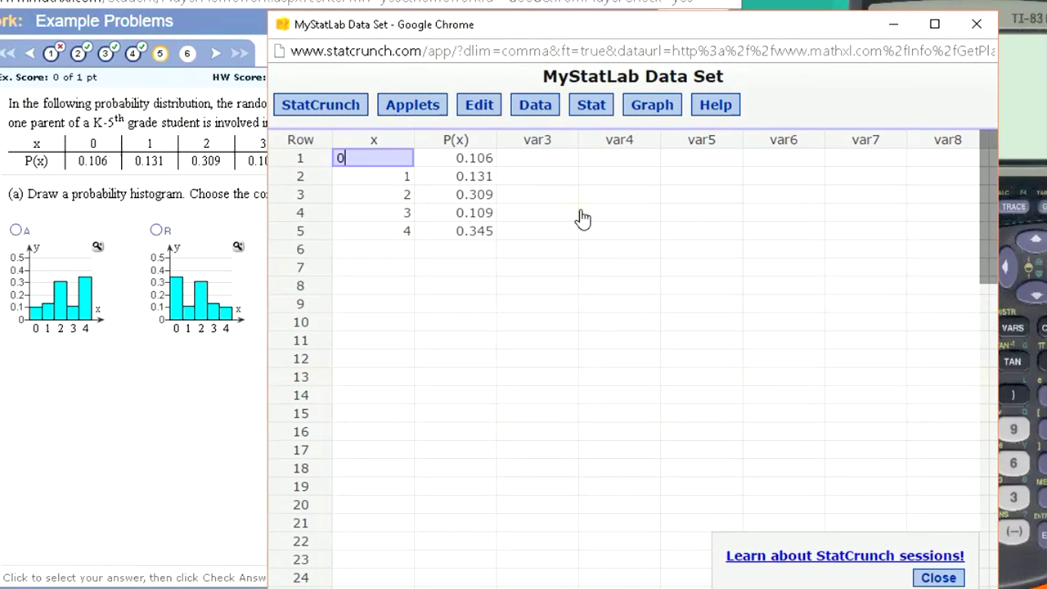
pyautogui.click(650, 115)
pyautogui.moveTo(648, 131)
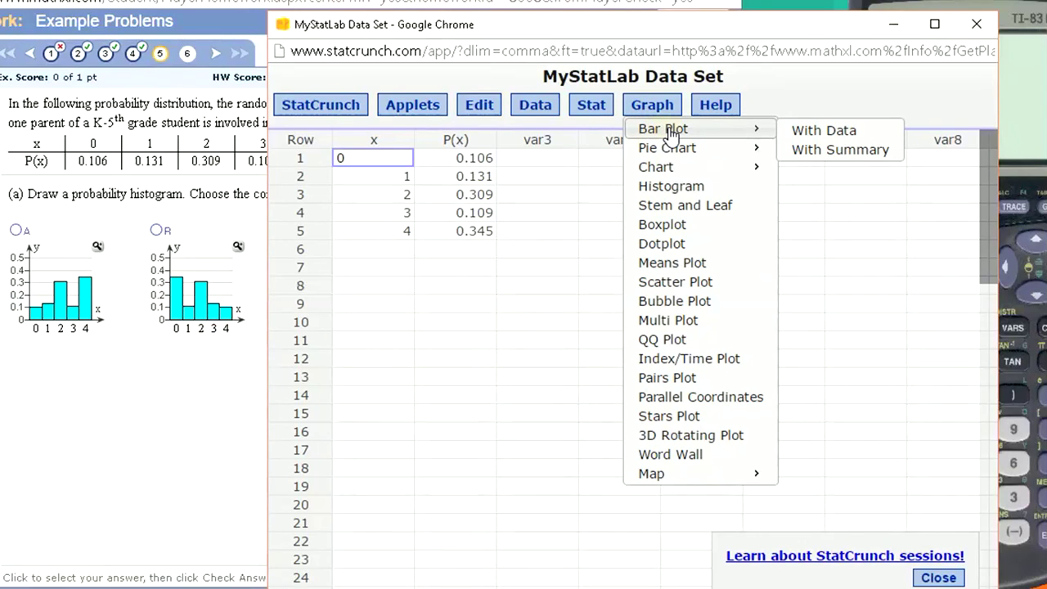
pyautogui.click(833, 151)
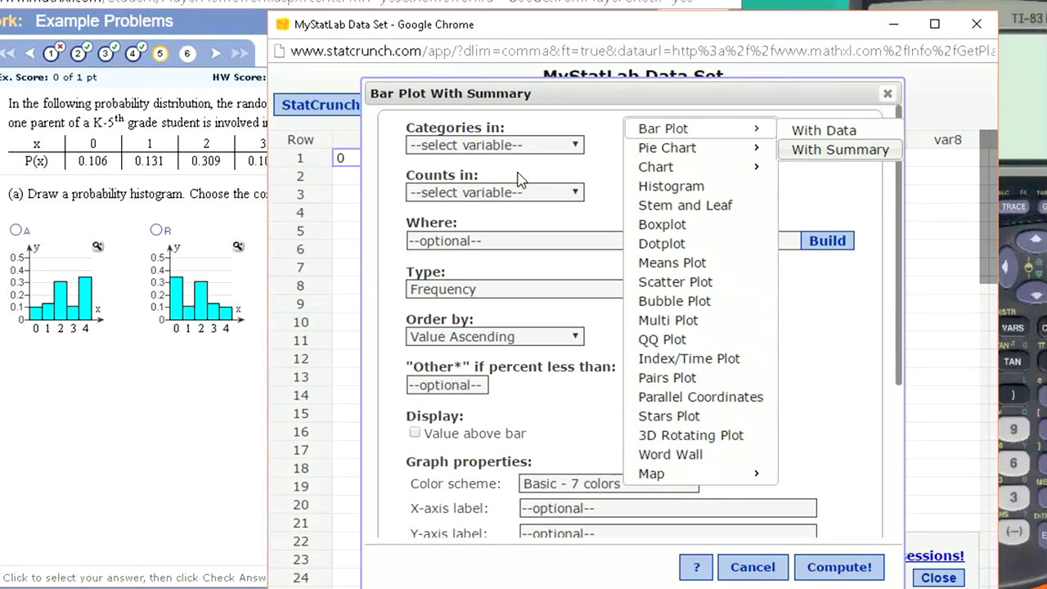
pyautogui.click(465, 147)
pyautogui.click(442, 176)
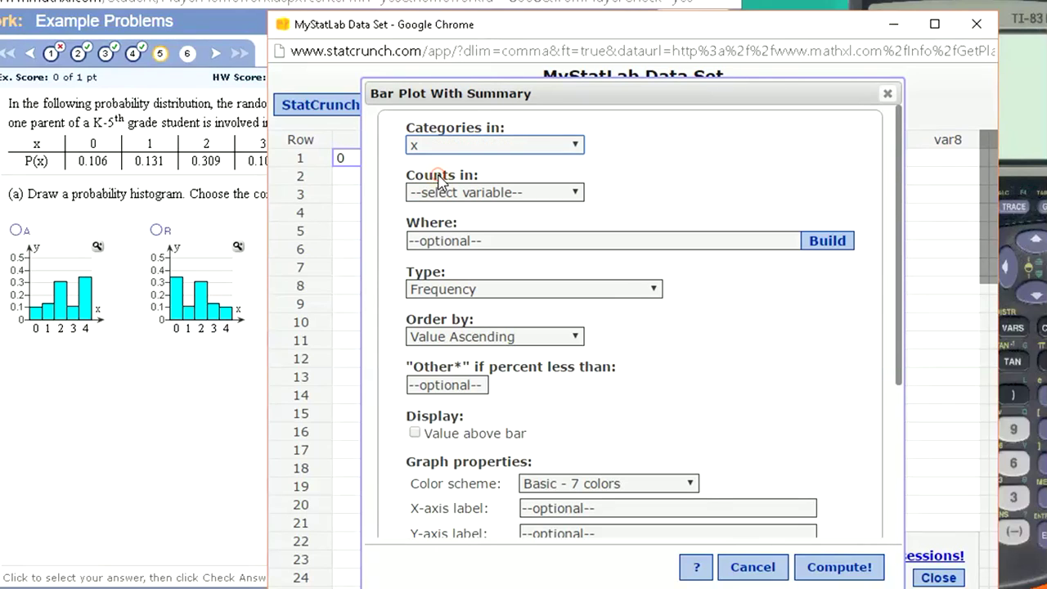
pyautogui.click(439, 196)
pyautogui.click(416, 243)
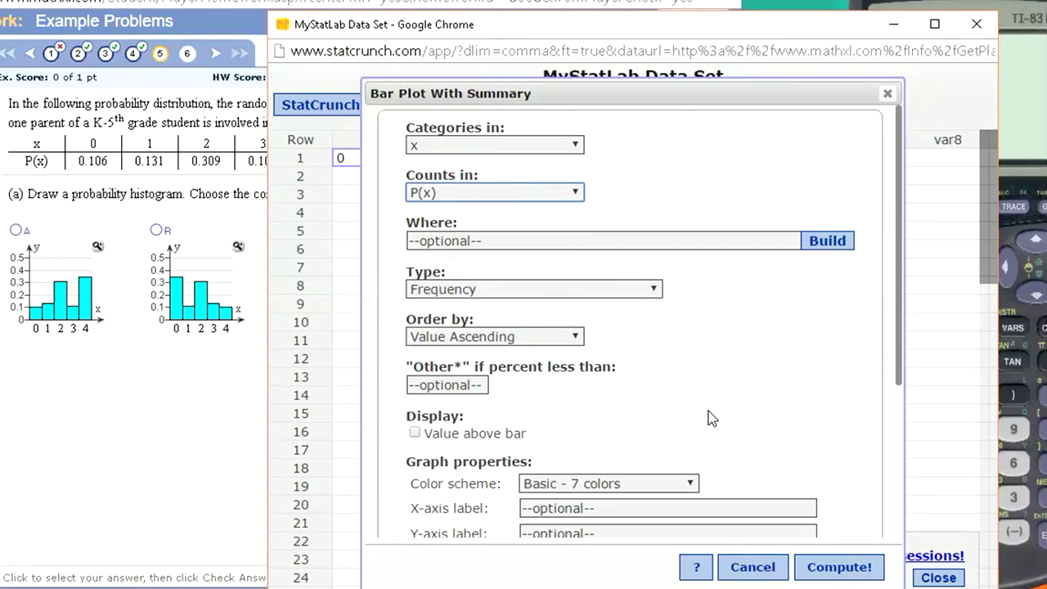
pyautogui.click(850, 573)
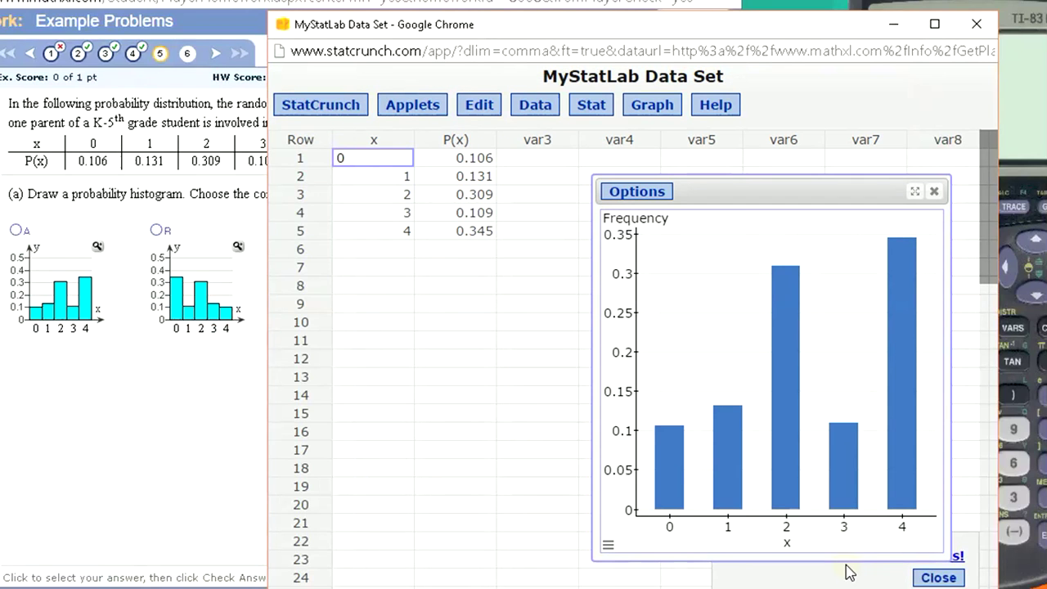
# Arrange the bar plot beside the homework choices for comparison and submit histogram A as the answer to part (a).
pyautogui.moveTo(516, 32); pyautogui.dragTo(626, 44)
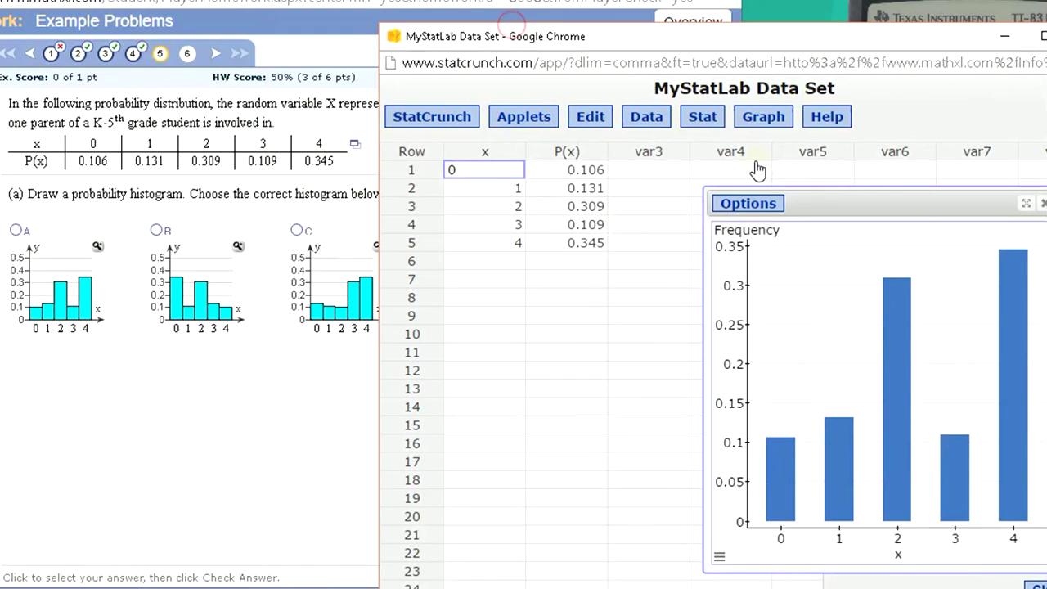
pyautogui.moveTo(833, 198); pyautogui.dragTo(570, 184)
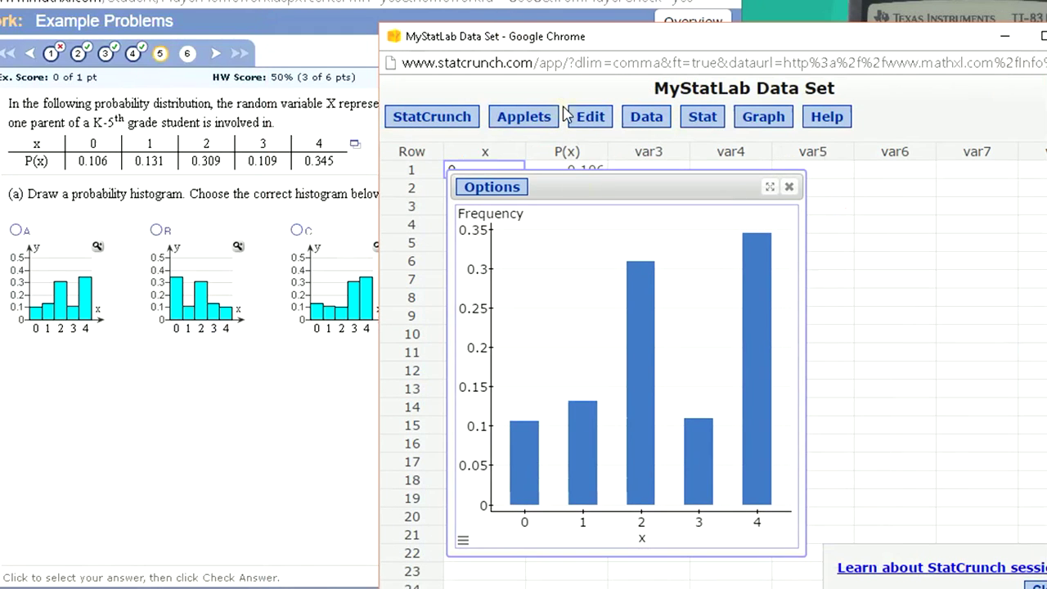
pyautogui.moveTo(571, 45); pyautogui.dragTo(620, 28)
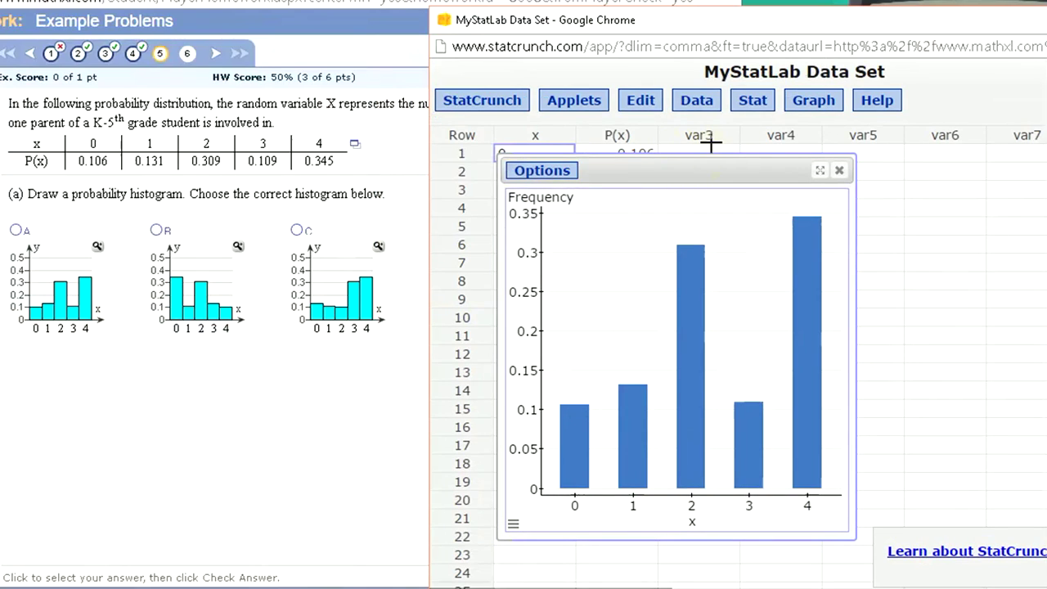
pyautogui.moveTo(756, 29); pyautogui.dragTo(819, 21)
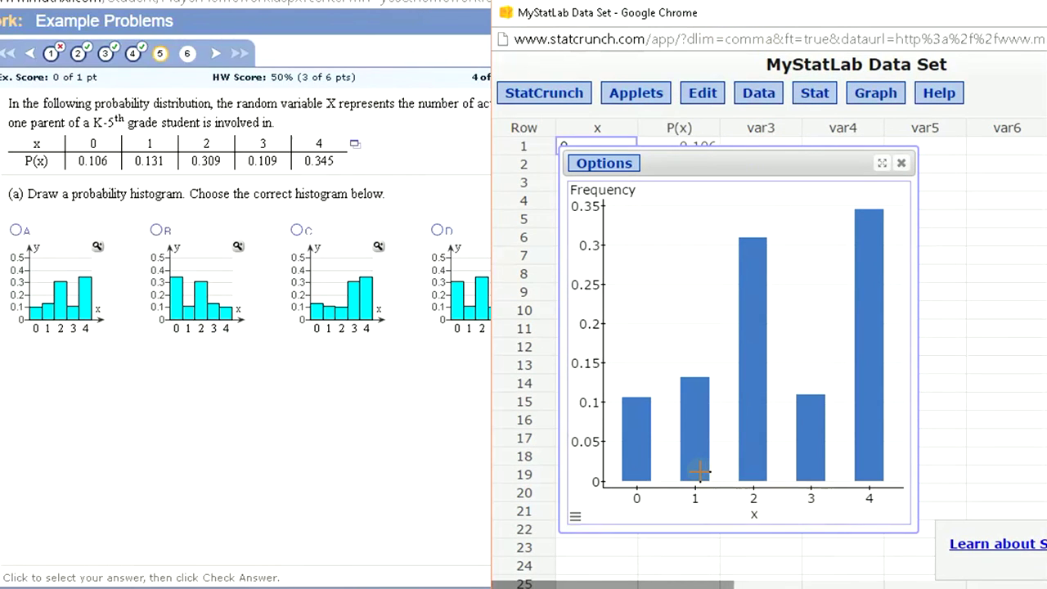
pyautogui.moveTo(703, 16); pyautogui.dragTo(767, 21)
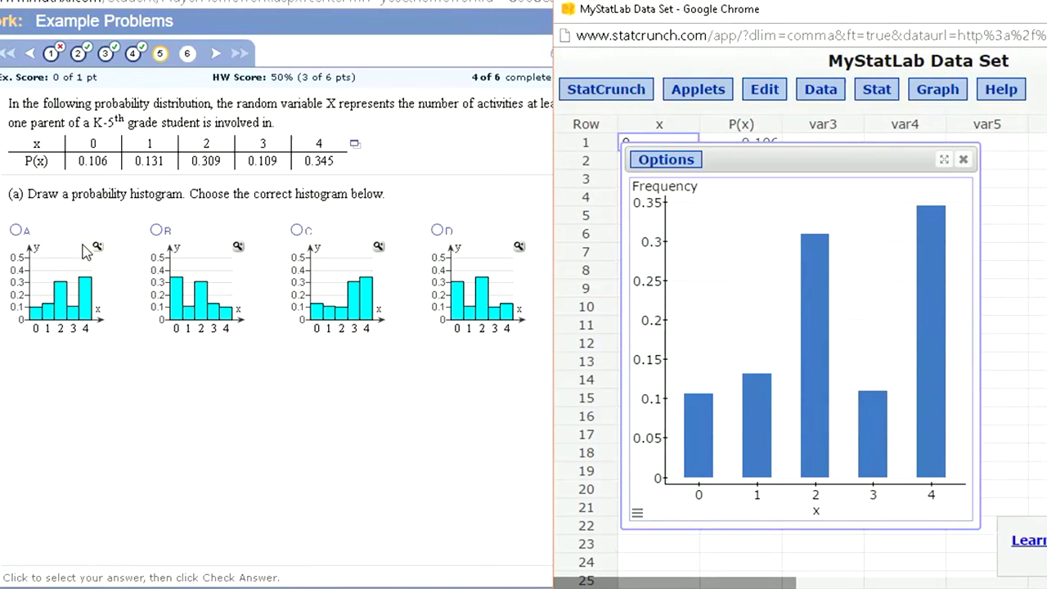
pyautogui.click(16, 231)
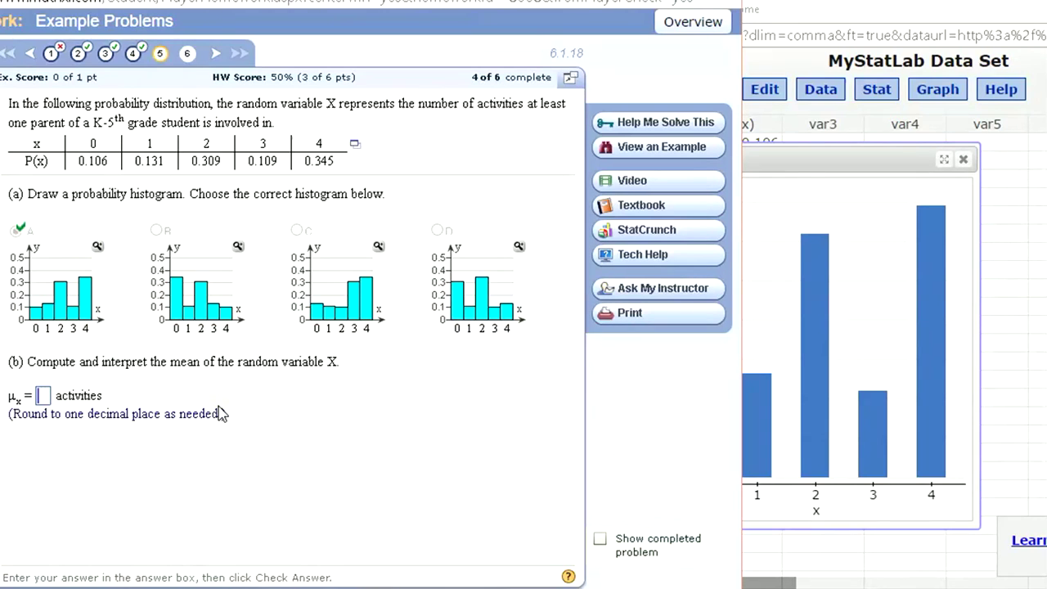
# Close the bar plot and compute a custom calculator with values in x and weights in P(x).
pyautogui.click(802, 163)
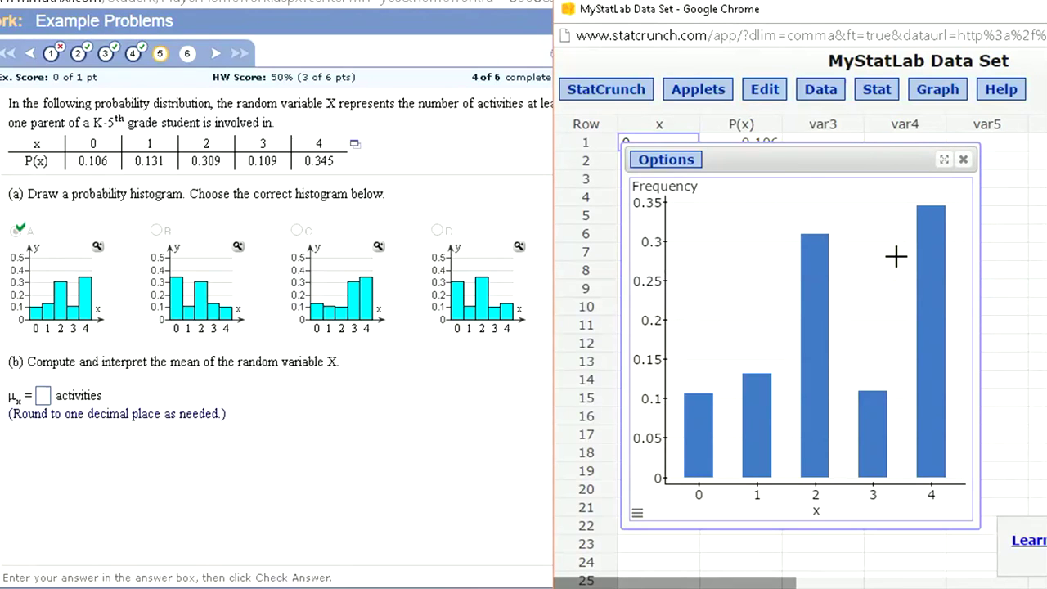
pyautogui.click(964, 160)
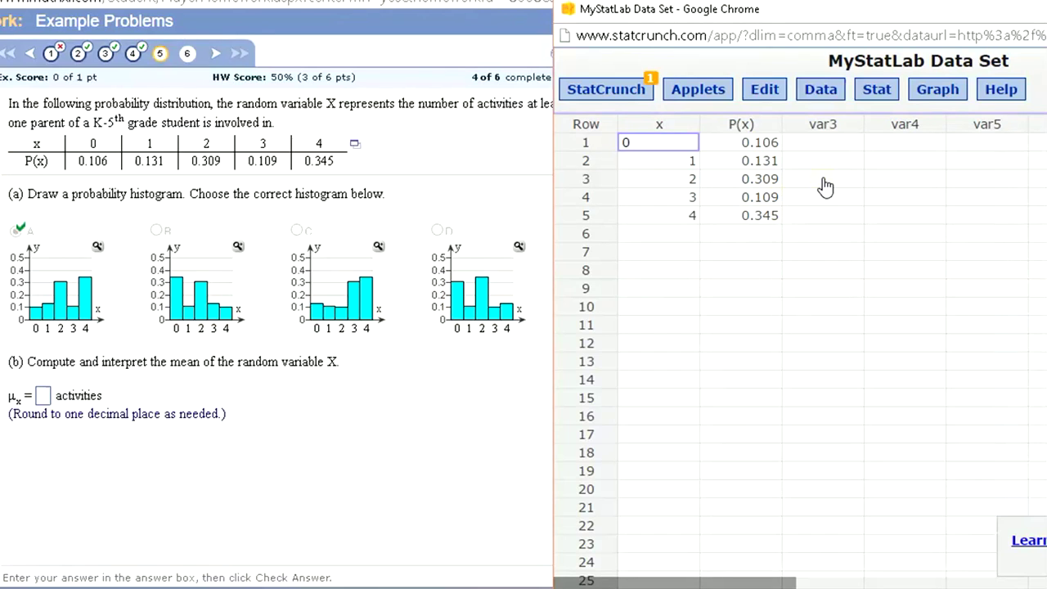
pyautogui.click(880, 97)
pyautogui.moveTo(900, 115)
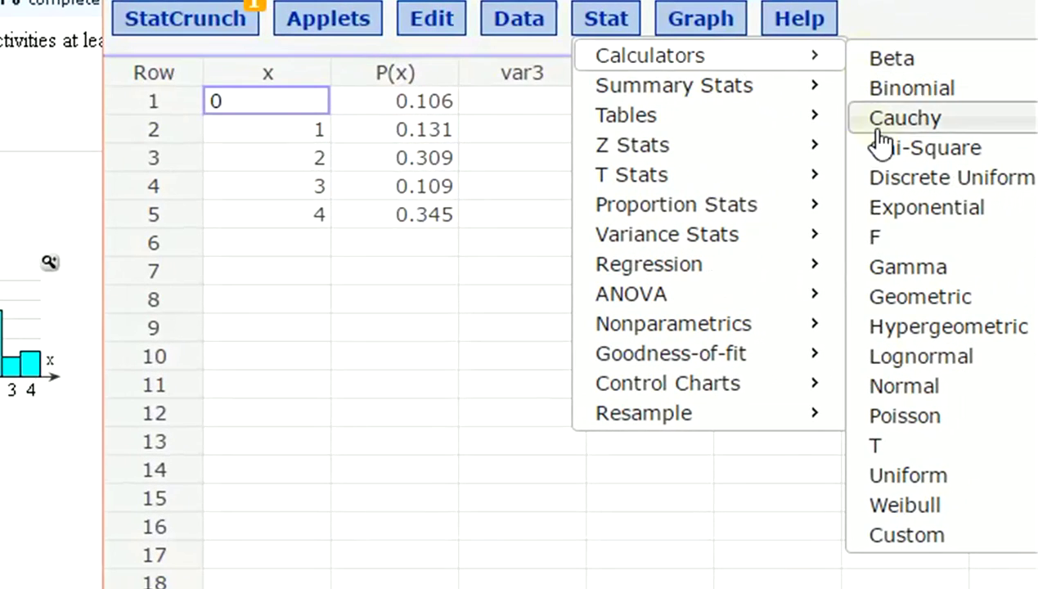
pyautogui.click(933, 537)
pyautogui.click(370, 283)
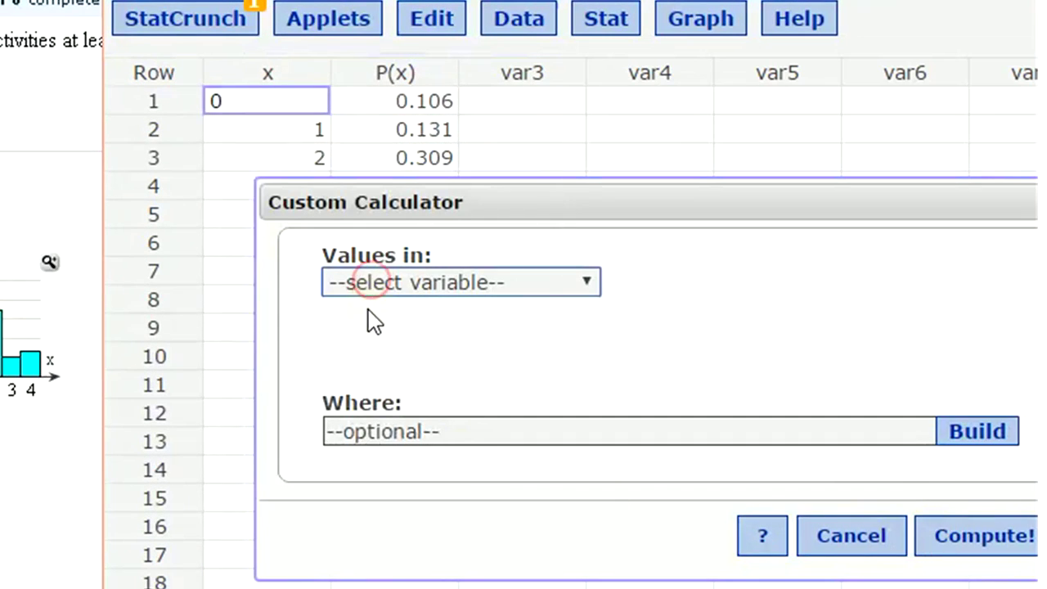
pyautogui.click(368, 339)
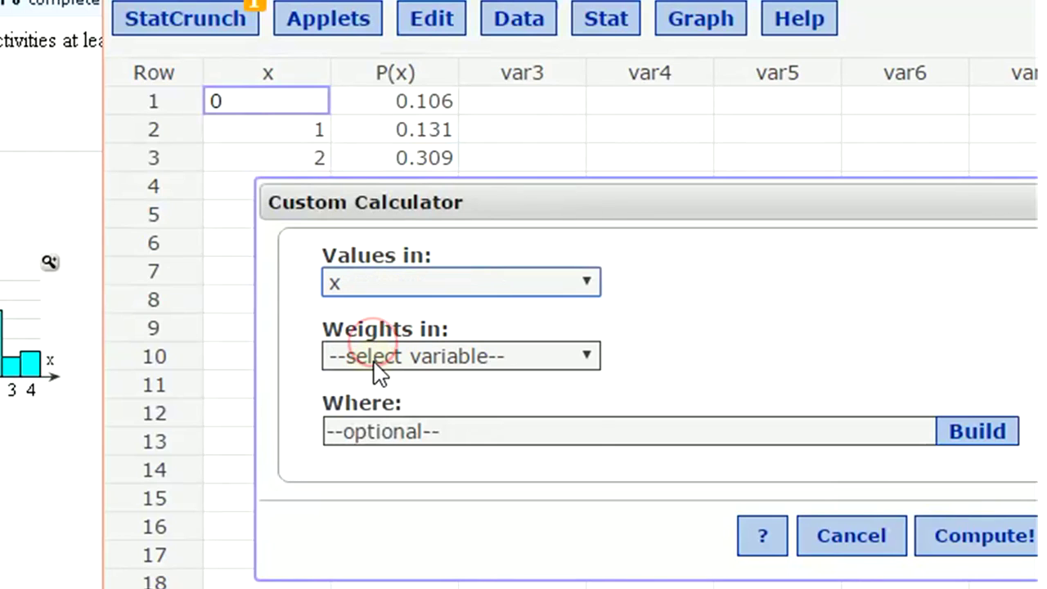
pyautogui.click(373, 358)
pyautogui.click(376, 435)
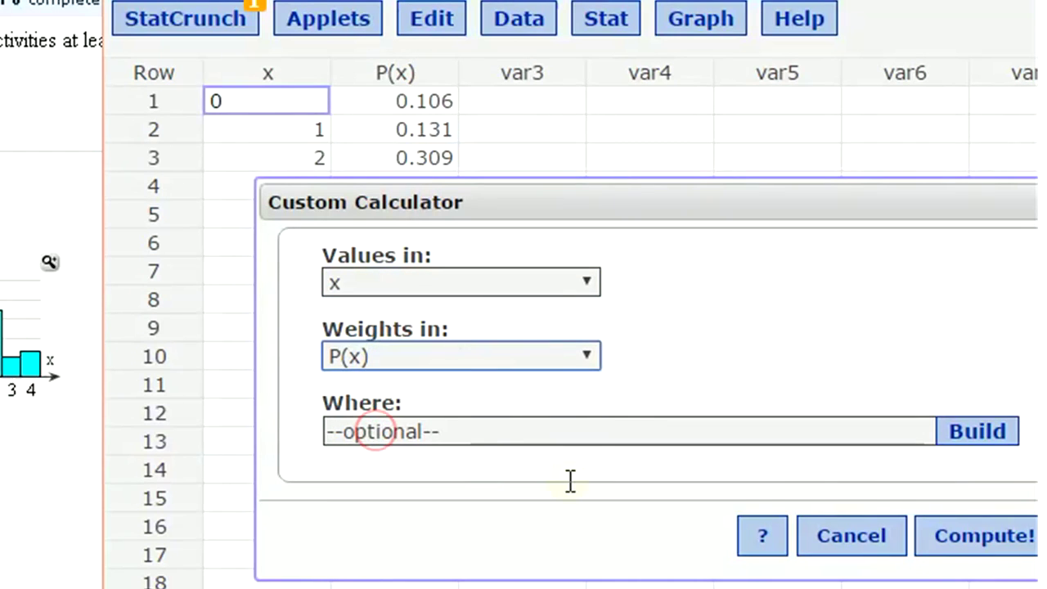
pyautogui.click(943, 540)
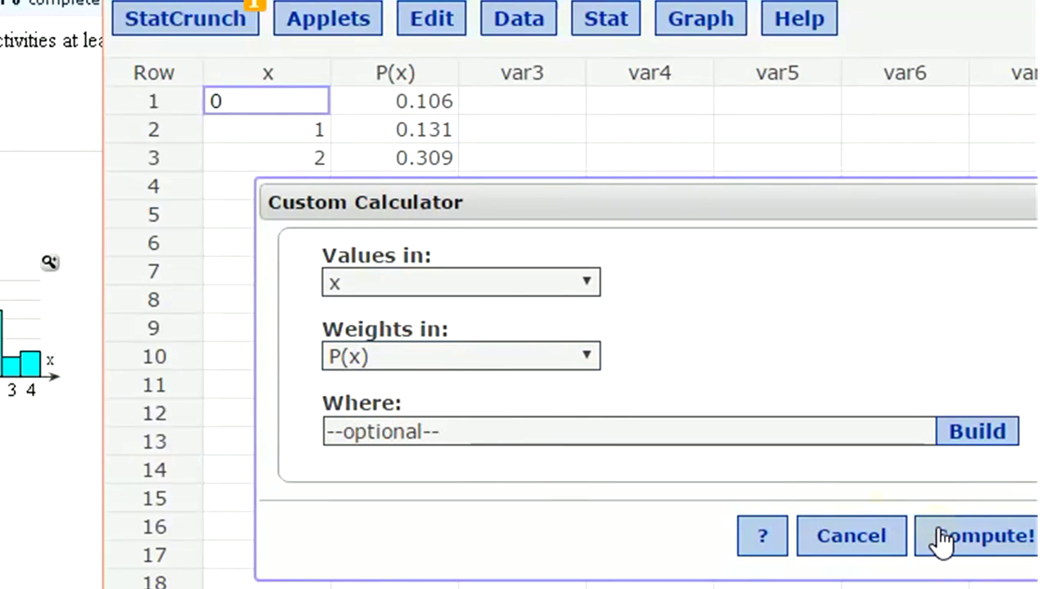
# Reposition the custom calculator window to show it in full and review the comparison operators for its probability statement.
pyautogui.moveTo(677, 99); pyautogui.dragTo(387, 101)
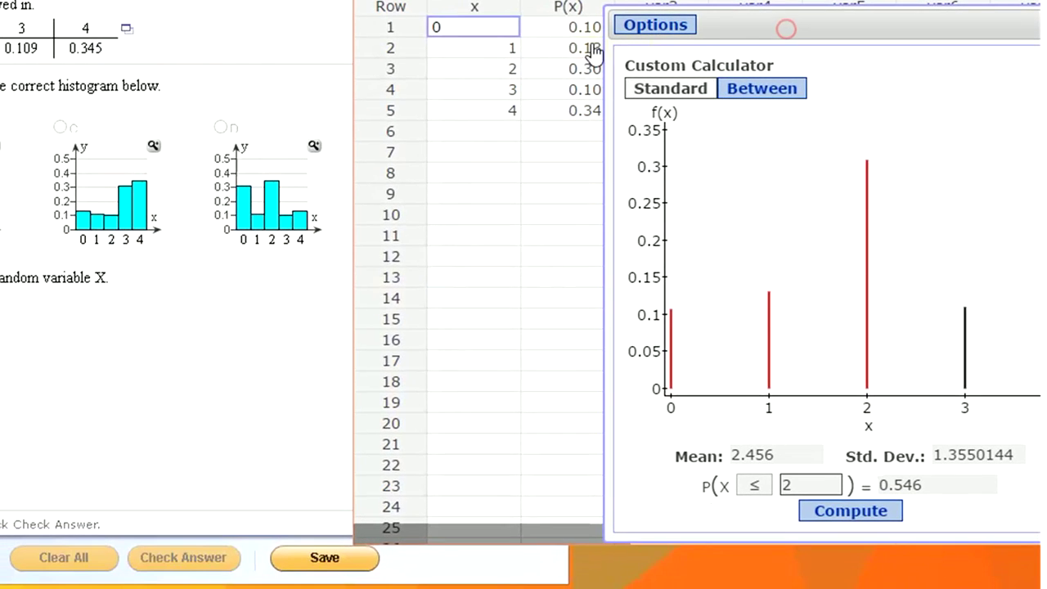
pyautogui.moveTo(581, 53); pyautogui.dragTo(654, 45)
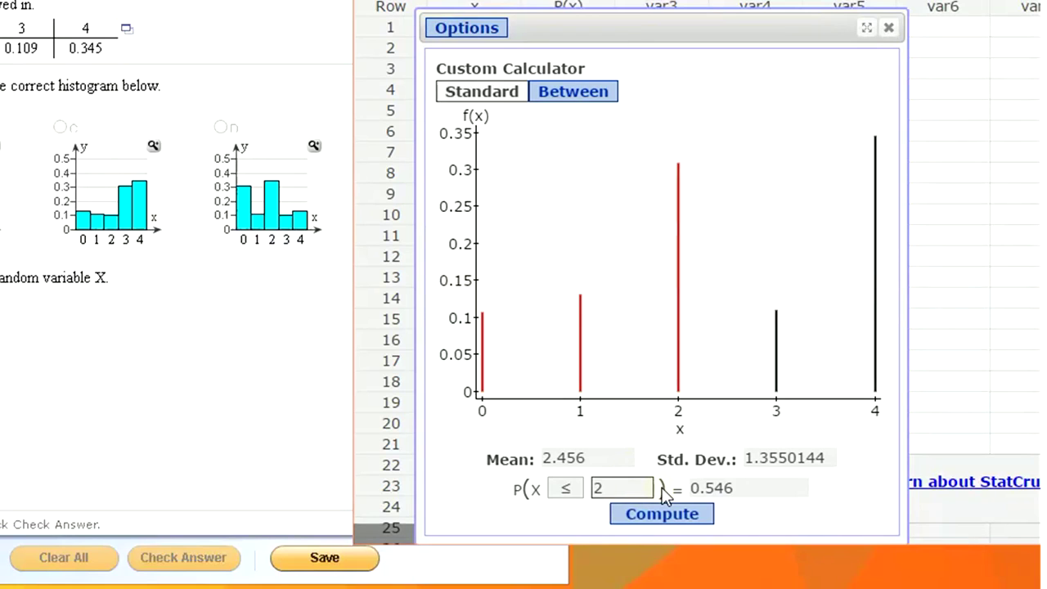
pyautogui.click(567, 490)
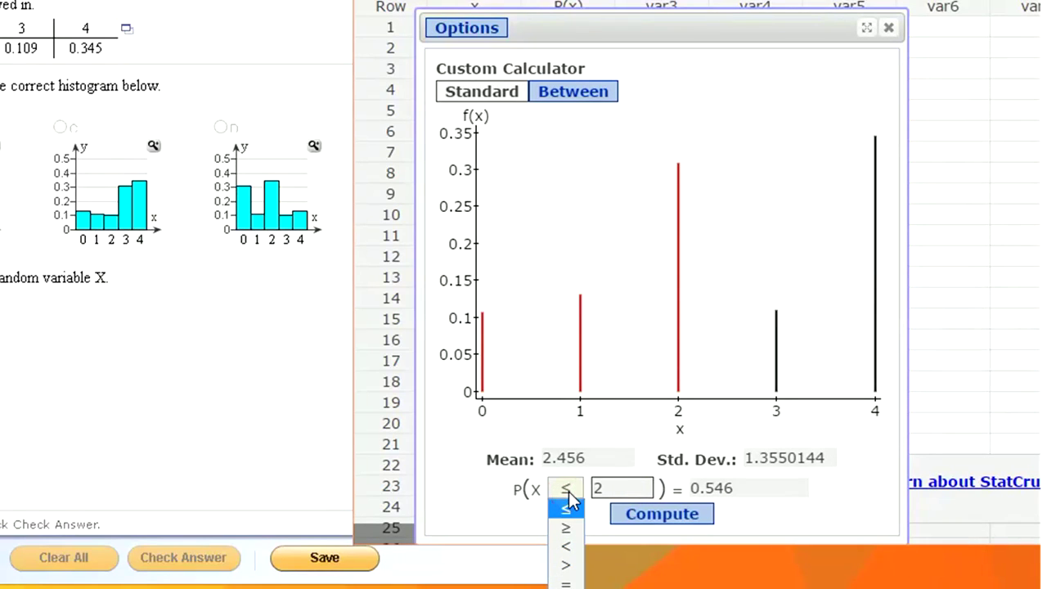
pyautogui.click(571, 496)
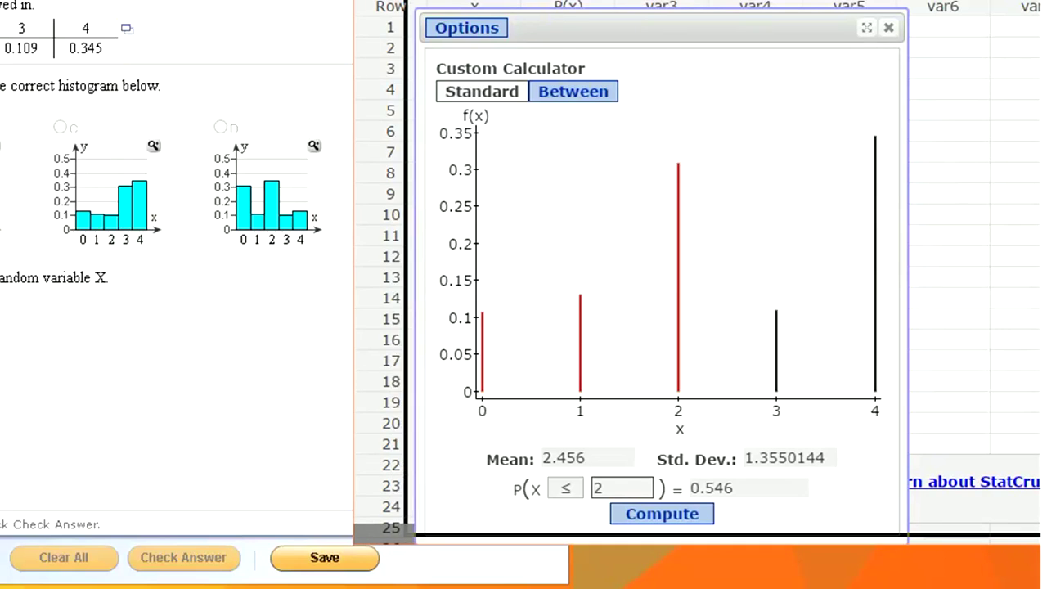
# Submit 2.5 activities as the mean in part (b) of the homework problem and continue to its interpretation question.
pyautogui.moveTo(695, 0); pyautogui.dragTo(763, 0)
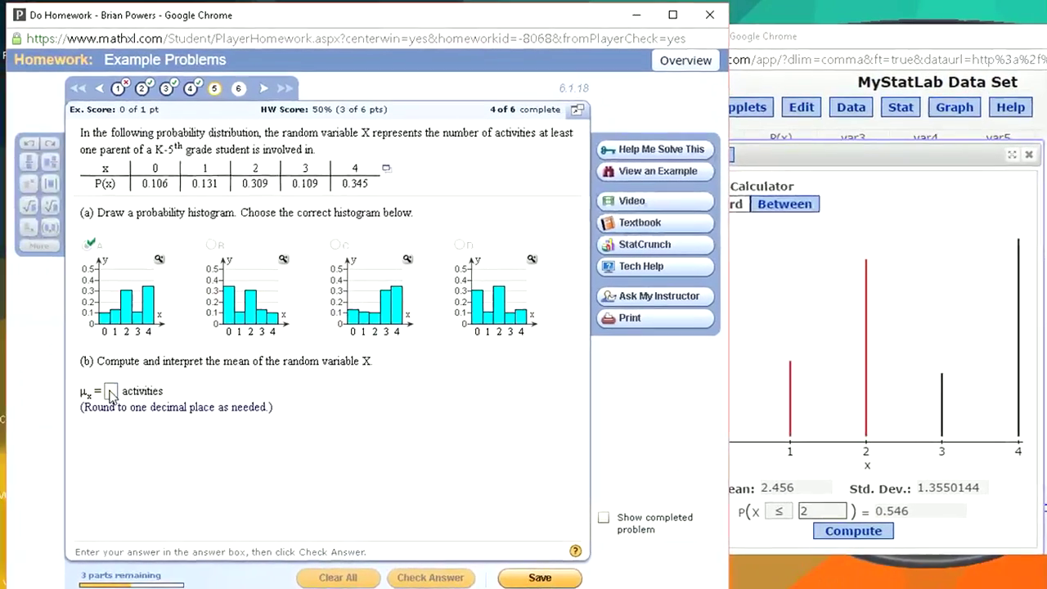
pyautogui.click(115, 395)
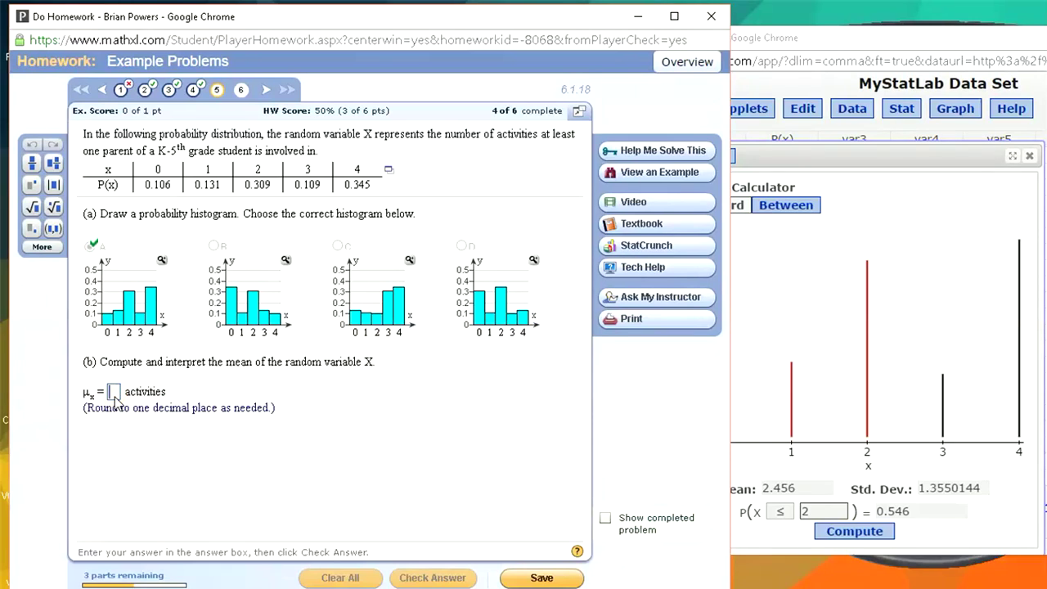
pyautogui.write('2.5')
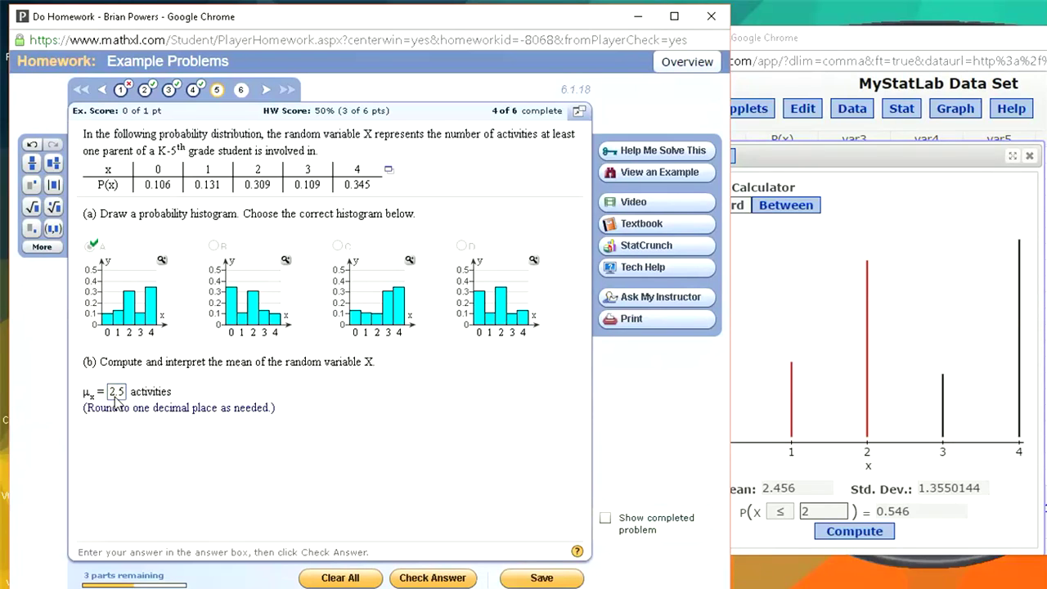
pyautogui.press('Return')
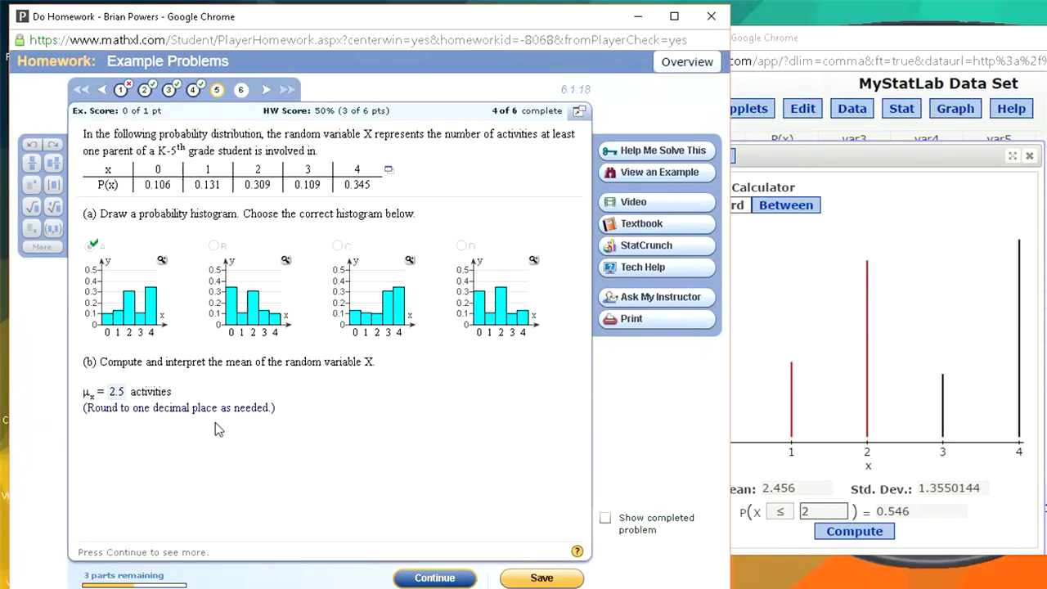
pyautogui.press('Return')
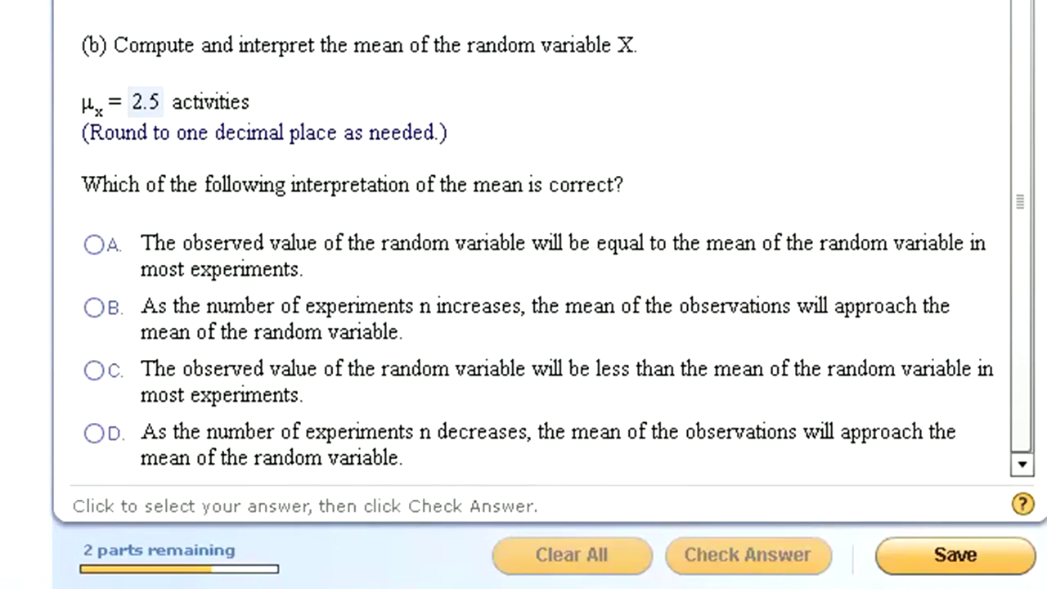
# Submit interpretation B, that the mean of observations approaches the random variable's mean as n increases, and continue to part (c).
pyautogui.click(760, 139)
pyautogui.click(95, 307)
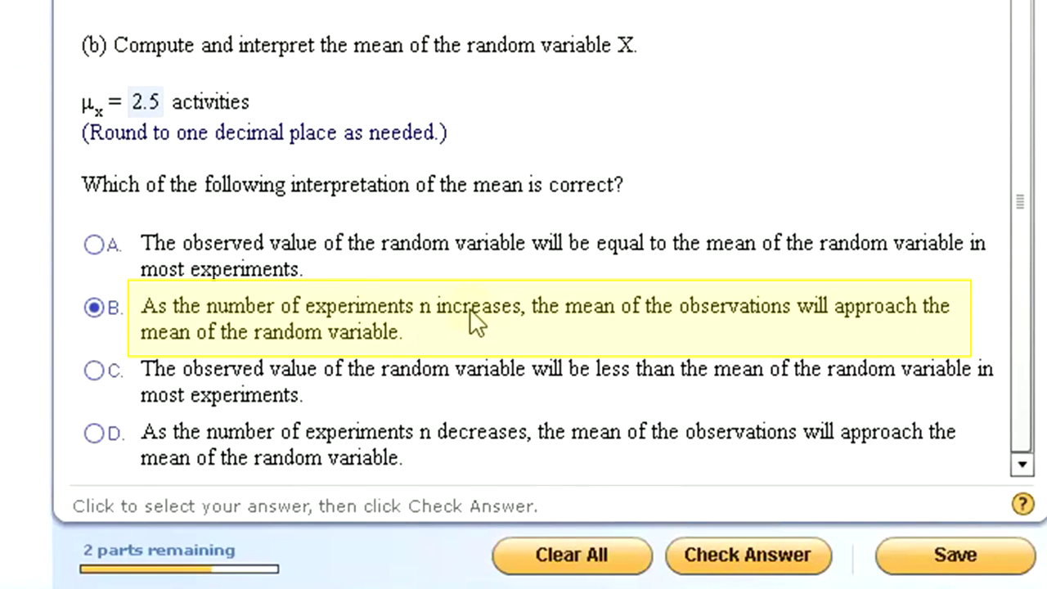
pyautogui.press('Return')
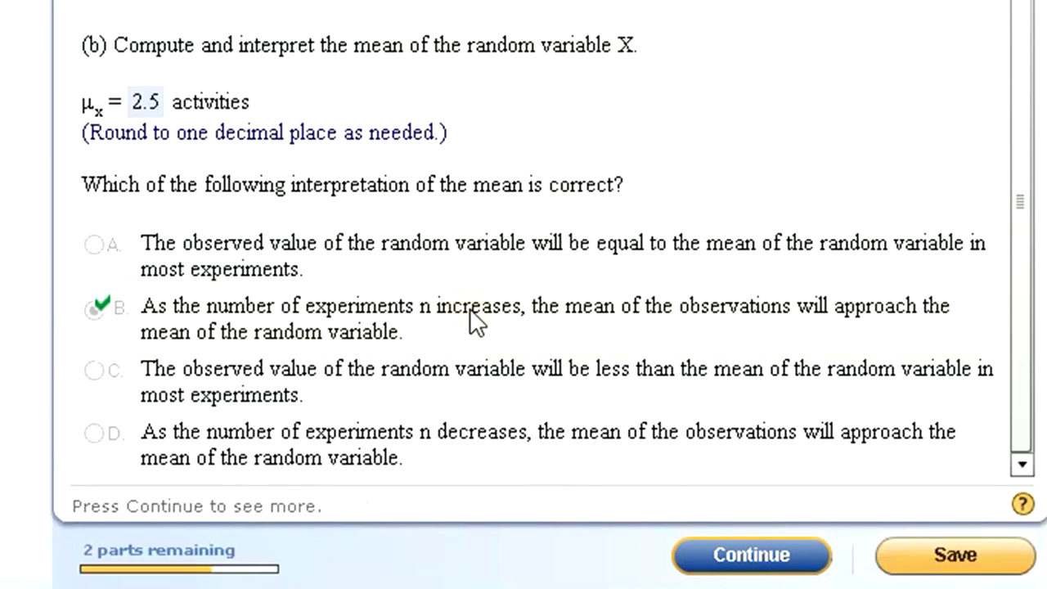
pyautogui.press('Return')
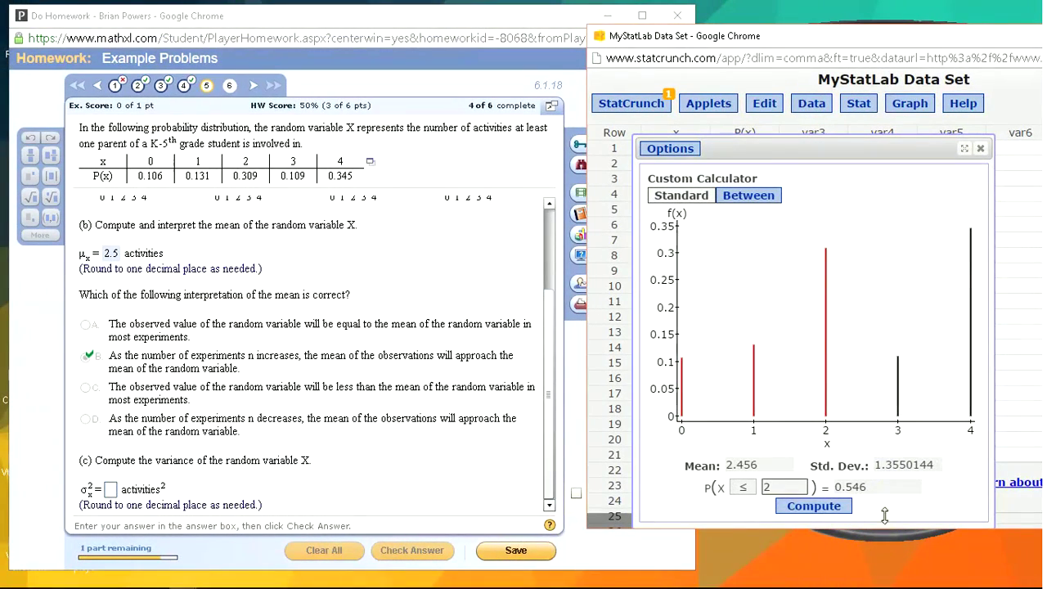
# Bring up the TI-83 Plus calculator, turn it on and square the standard deviation 1.3550144.
pyautogui.moveTo(855, 96); pyautogui.dragTo(495, 76)
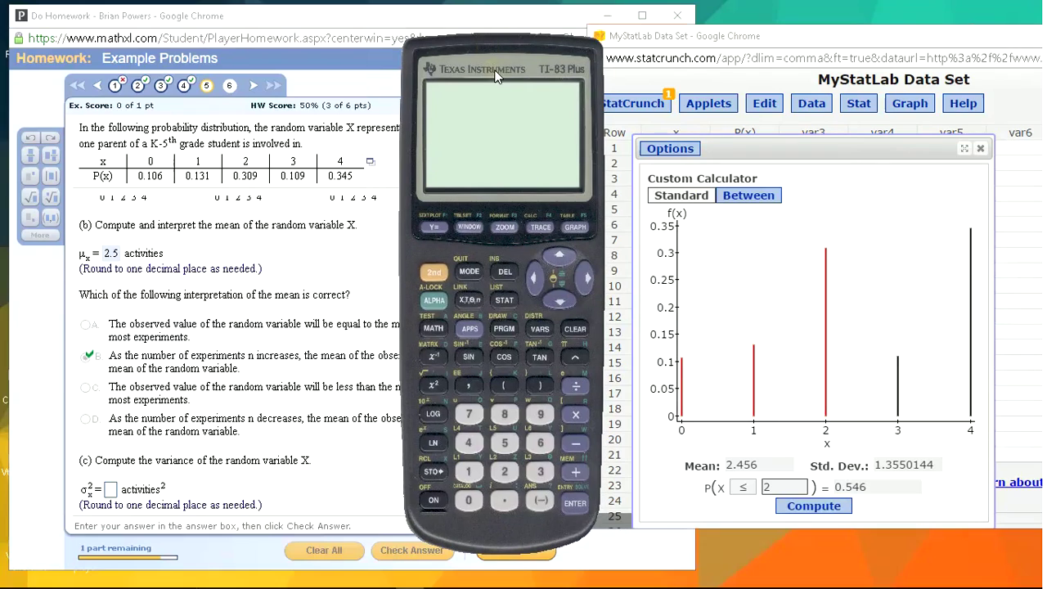
pyautogui.click(434, 501)
pyautogui.click(572, 328)
pyautogui.click(467, 472)
pyautogui.click(505, 501)
pyautogui.click(540, 472)
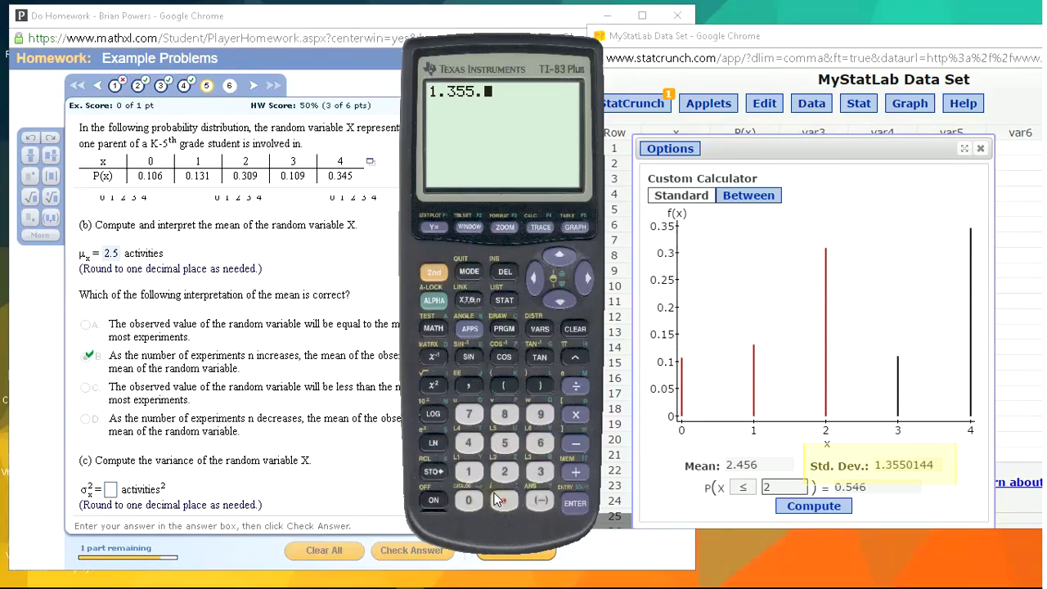
pyautogui.click(530, 279)
pyautogui.click(469, 500)
pyautogui.click(469, 472)
pyautogui.click(471, 444)
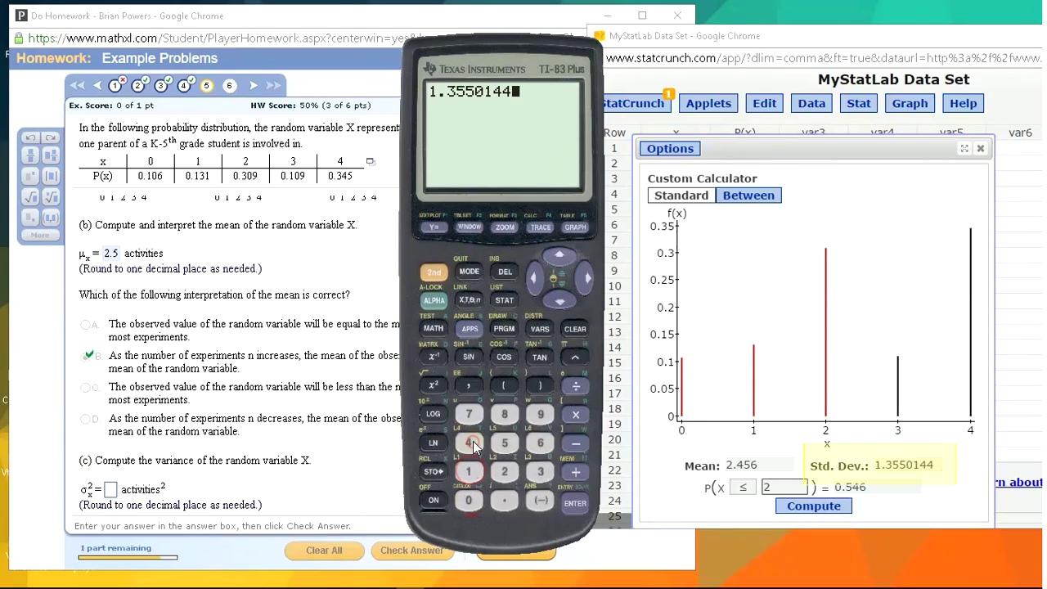
pyautogui.click(471, 445)
pyautogui.click(436, 387)
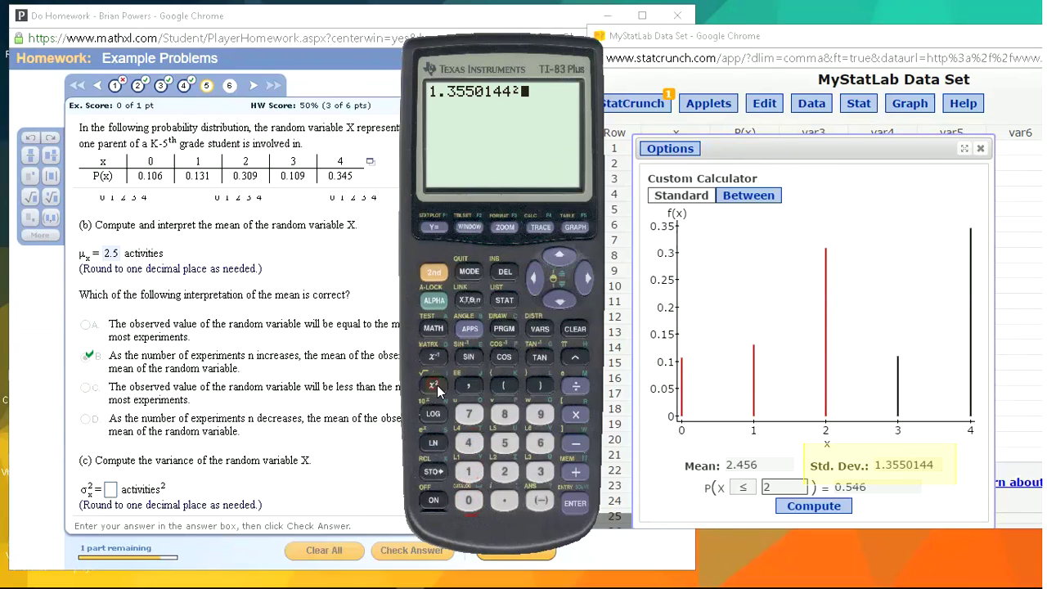
pyautogui.click(575, 505)
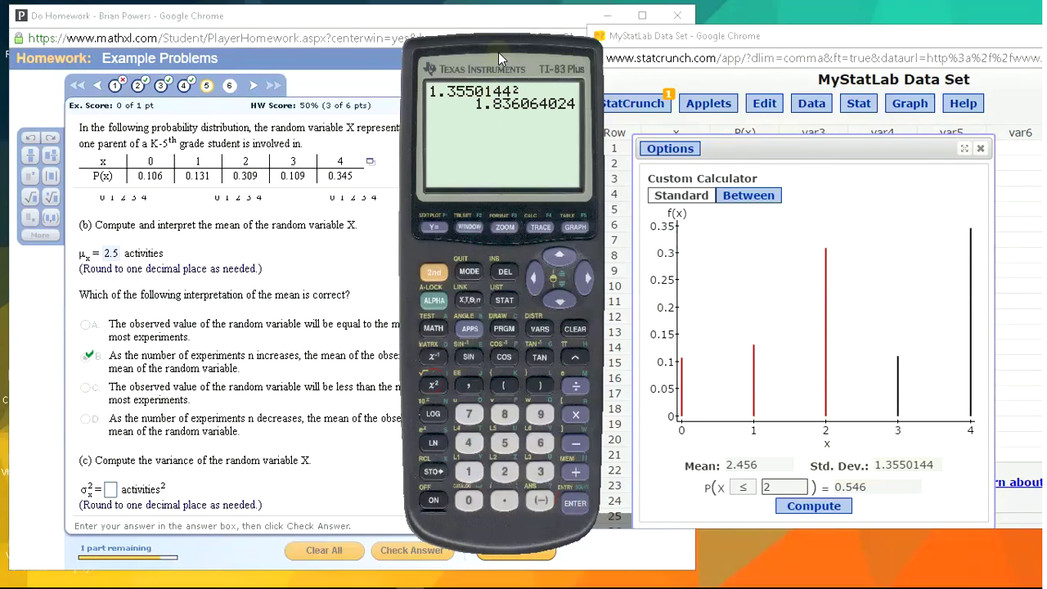
# Shift the TI-83 away from the homework and submit 1.8 as the variance in part (c).
pyautogui.moveTo(498, 52); pyautogui.dragTo(819, 29)
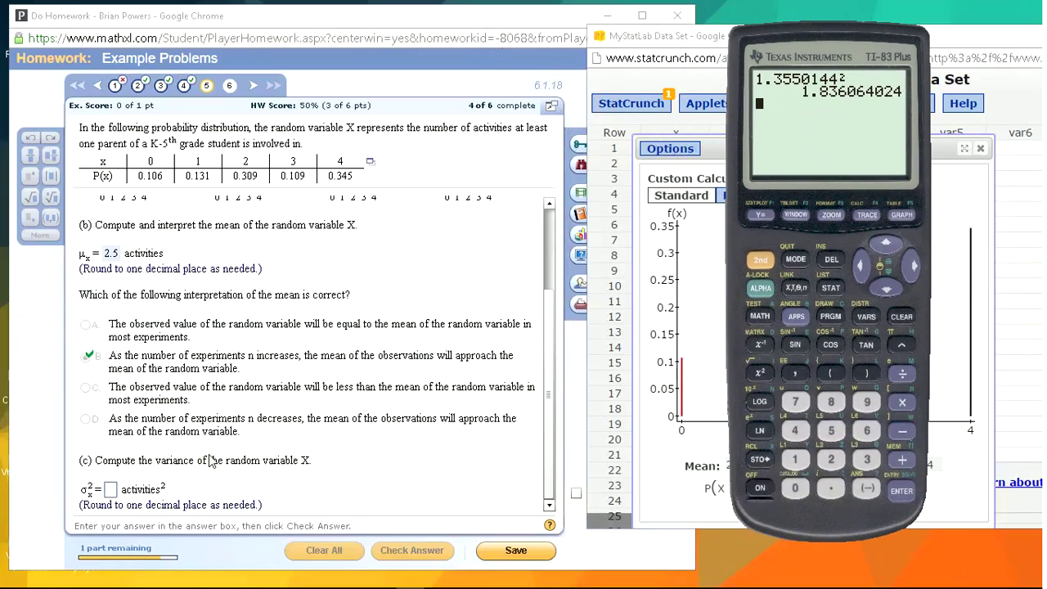
pyautogui.click(108, 495)
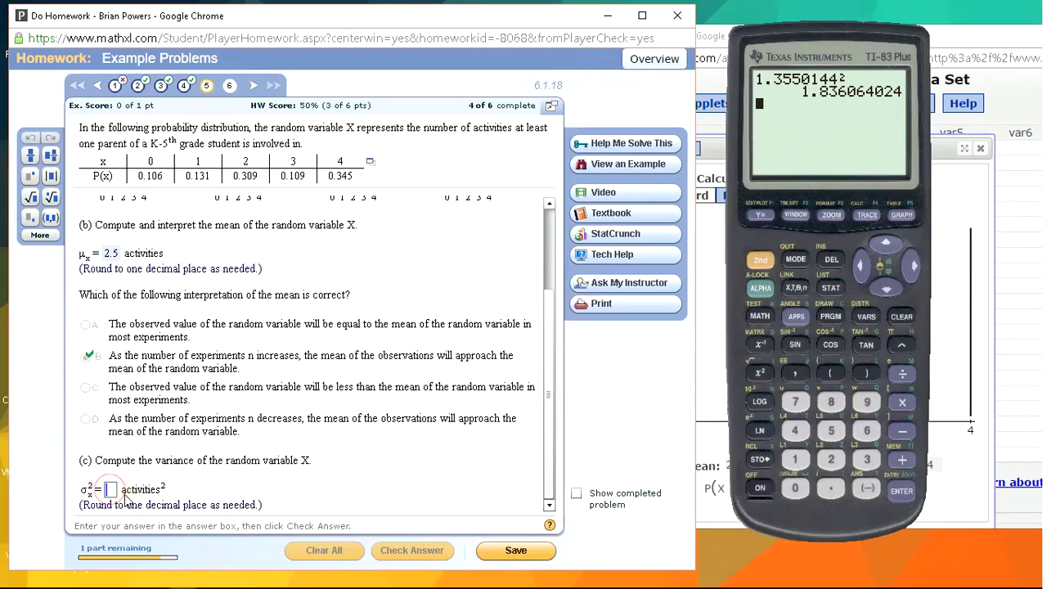
pyautogui.write('1')
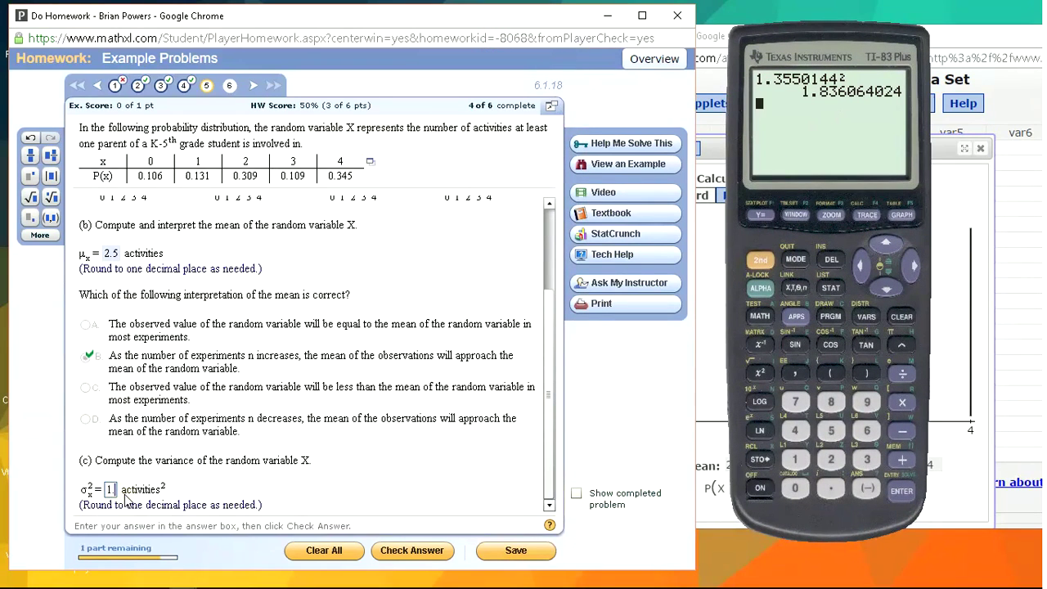
pyautogui.write('.83')
pyautogui.press('BackSpace')
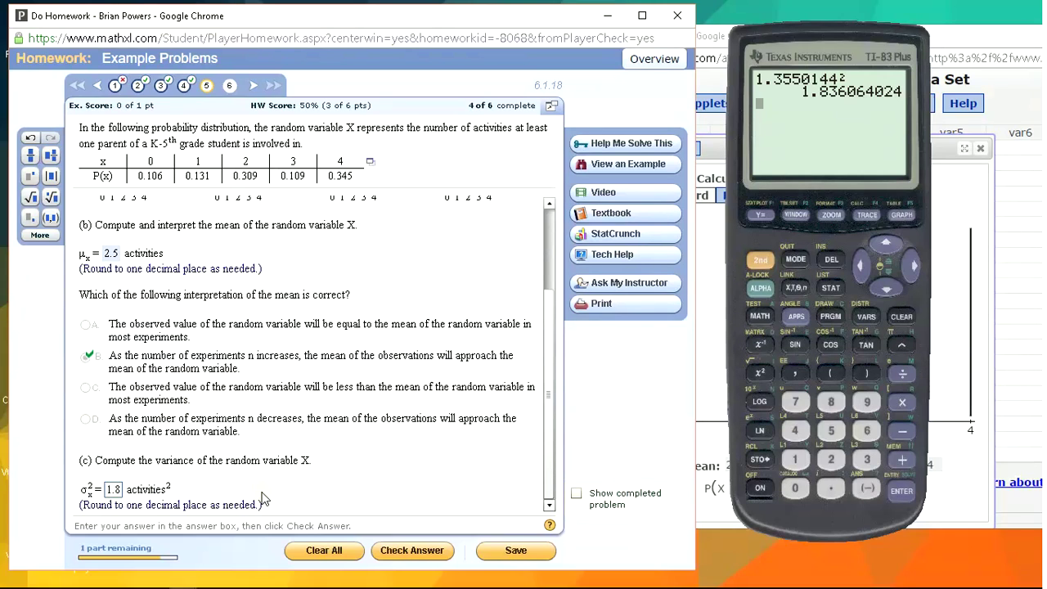
pyautogui.press('Return')
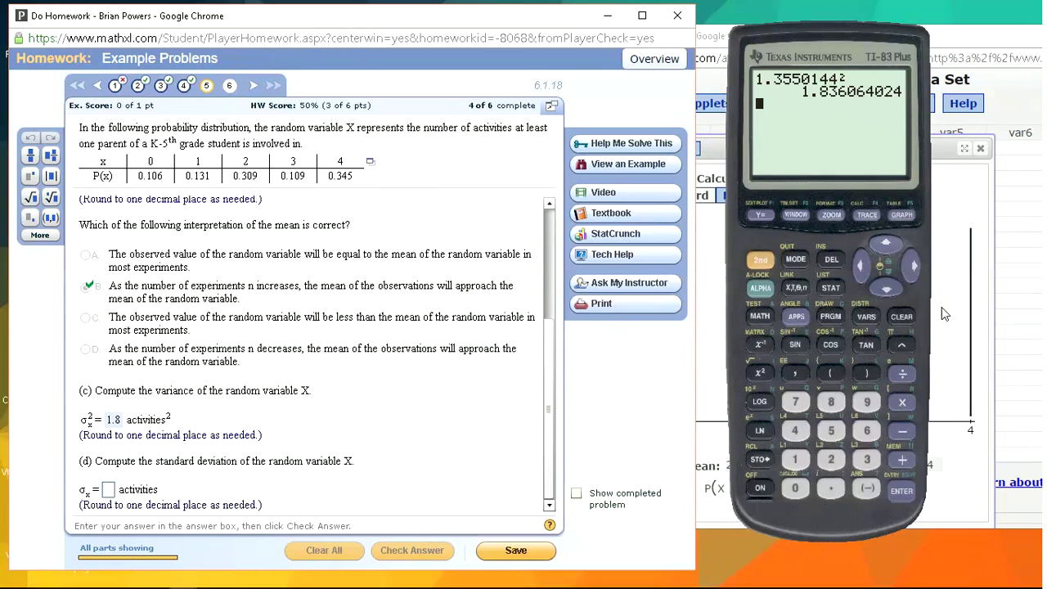
# Bring the StatCrunch custom calculator back into view and submit 1.4 activities as the standard deviation in part (d).
pyautogui.hotkey('alt', 'Tab')
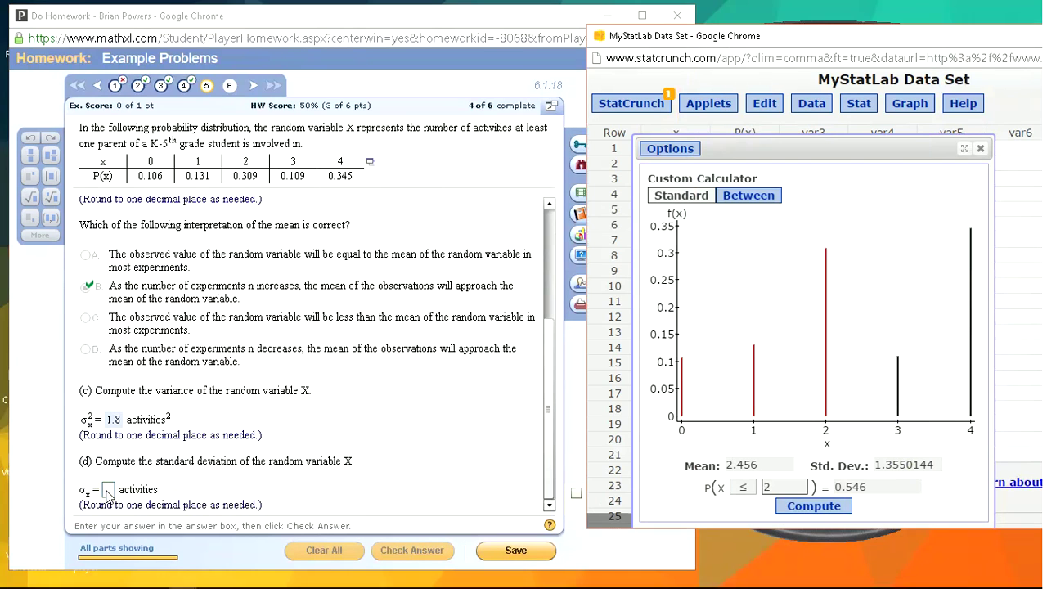
pyautogui.click(109, 491)
pyautogui.write('1.')
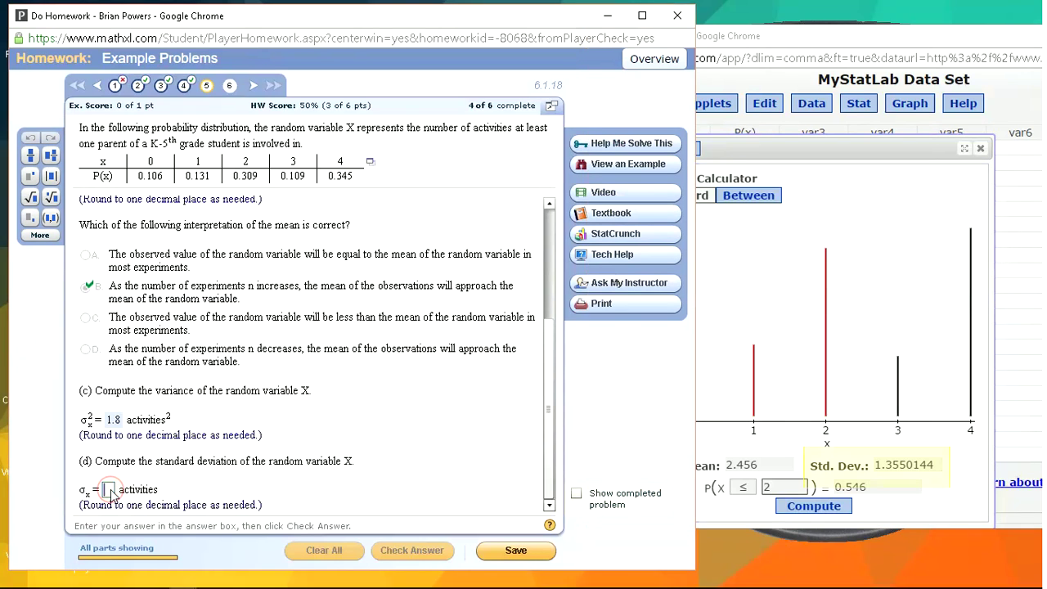
pyautogui.write('4')
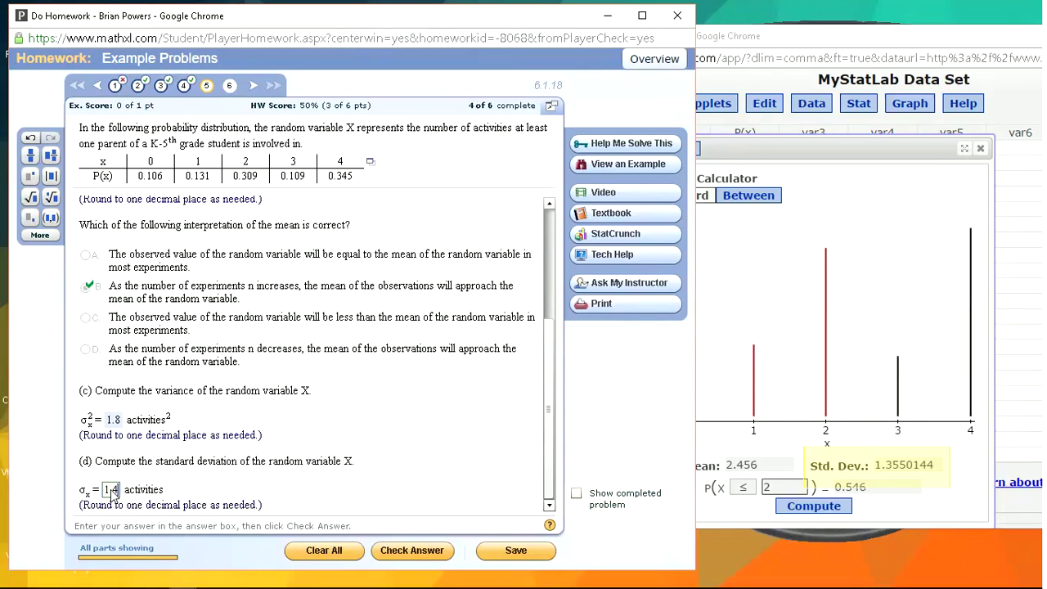
pyautogui.press('Return')
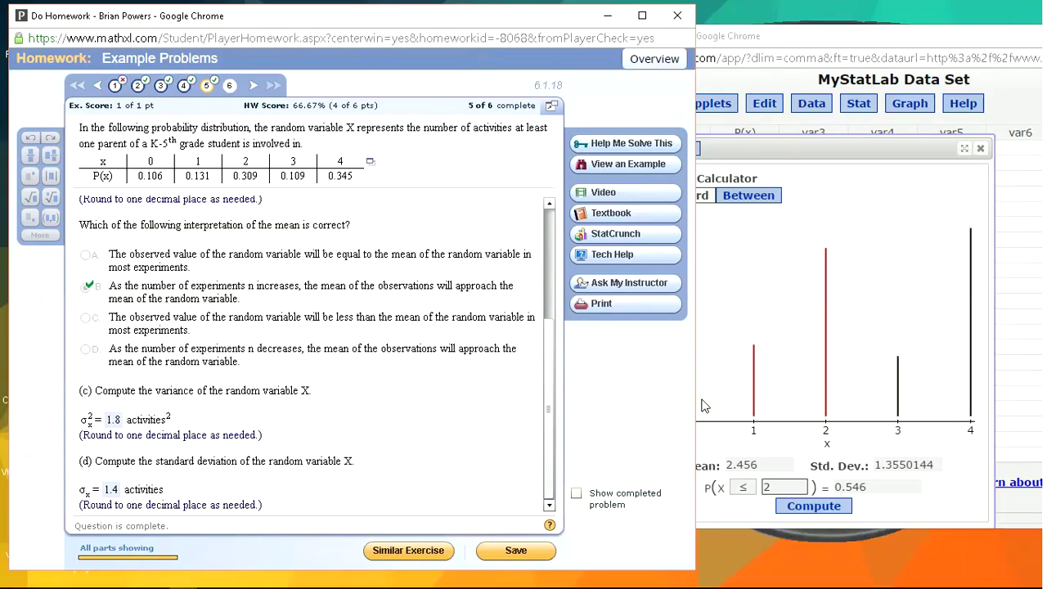
# Compute the probability P(X ≤ 4) in the StatCrunch custom calculator.
pyautogui.click(736, 385)
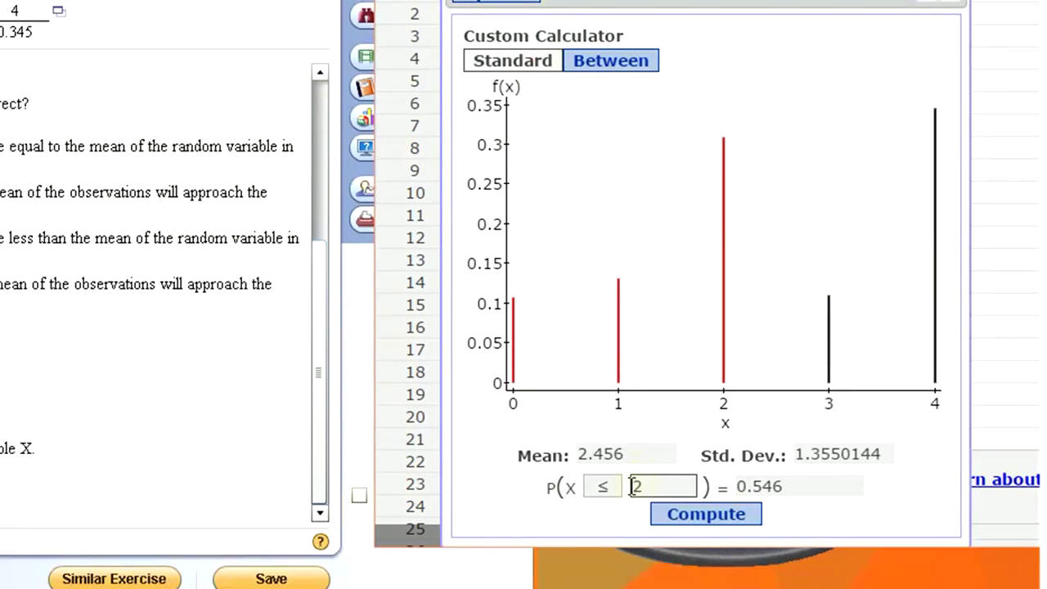
pyautogui.click(606, 486)
pyautogui.click(611, 488)
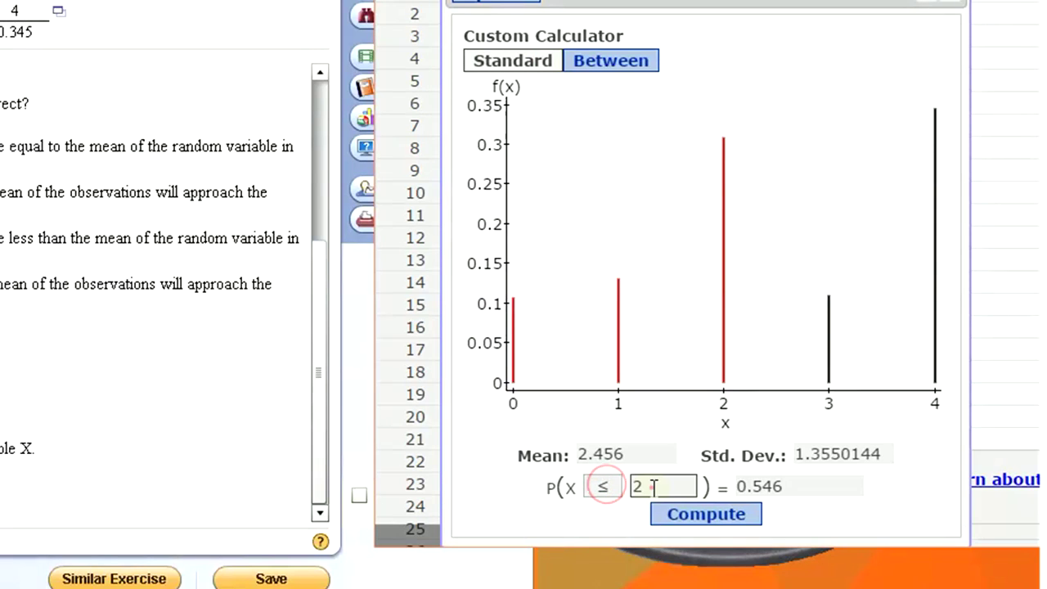
pyautogui.doubleClick(642, 487)
pyautogui.write('4')
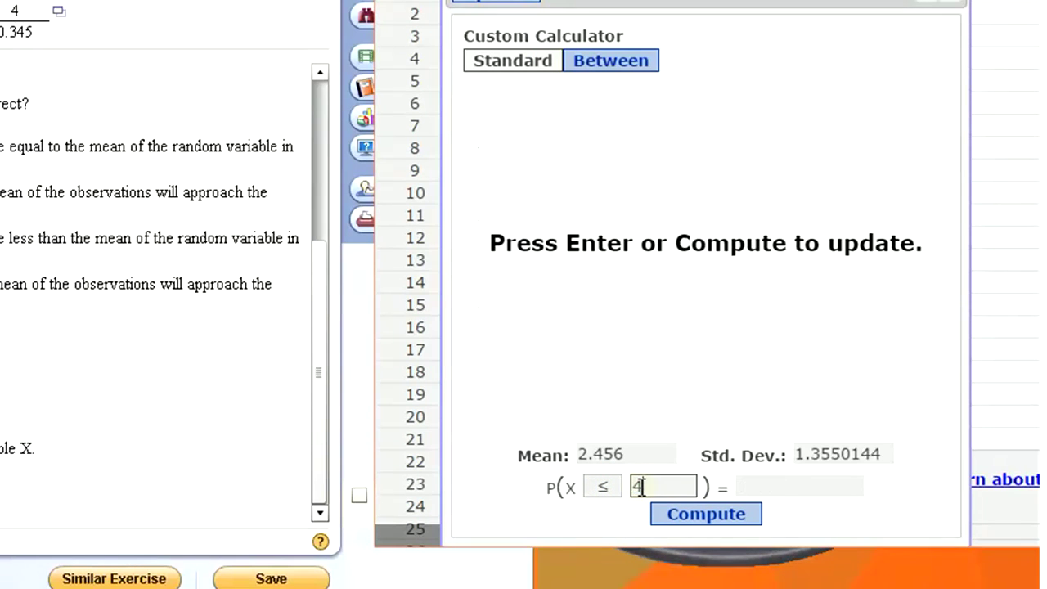
pyautogui.click(704, 518)
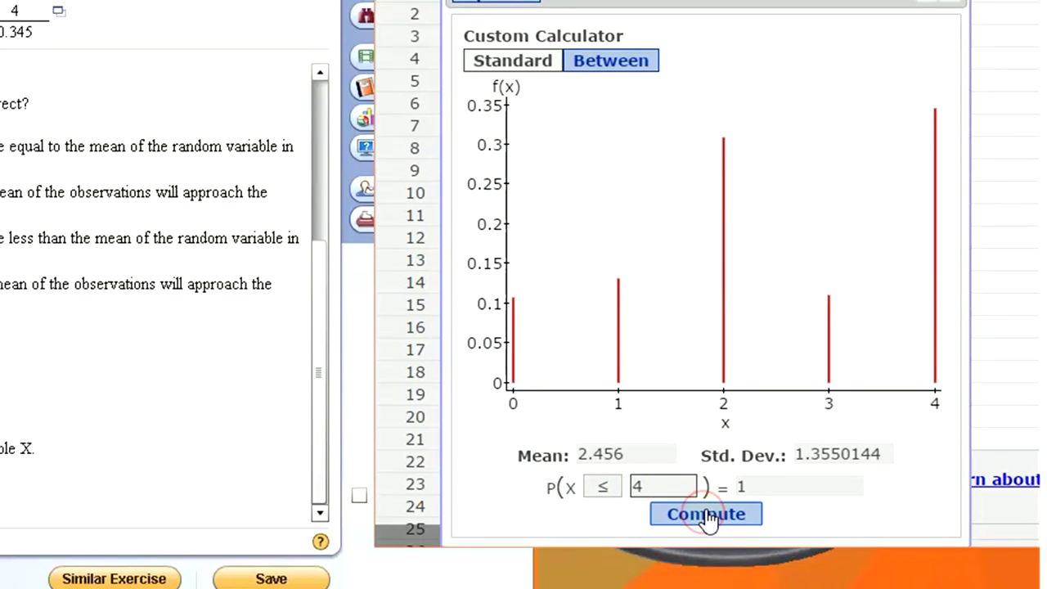
# Switch the custom calculator's probability condition to equals and compute P(X = 4) and P(X = 3).
pyautogui.moveTo(646, 486); pyautogui.dragTo(621, 488)
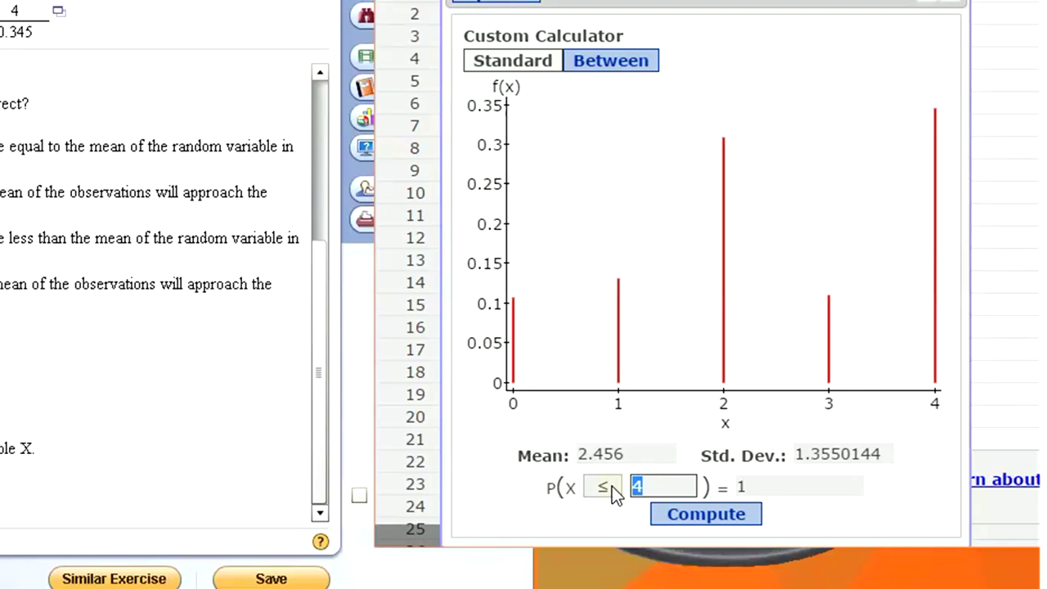
pyautogui.click(612, 487)
pyautogui.click(611, 488)
pyautogui.moveTo(659, 486); pyautogui.dragTo(635, 487)
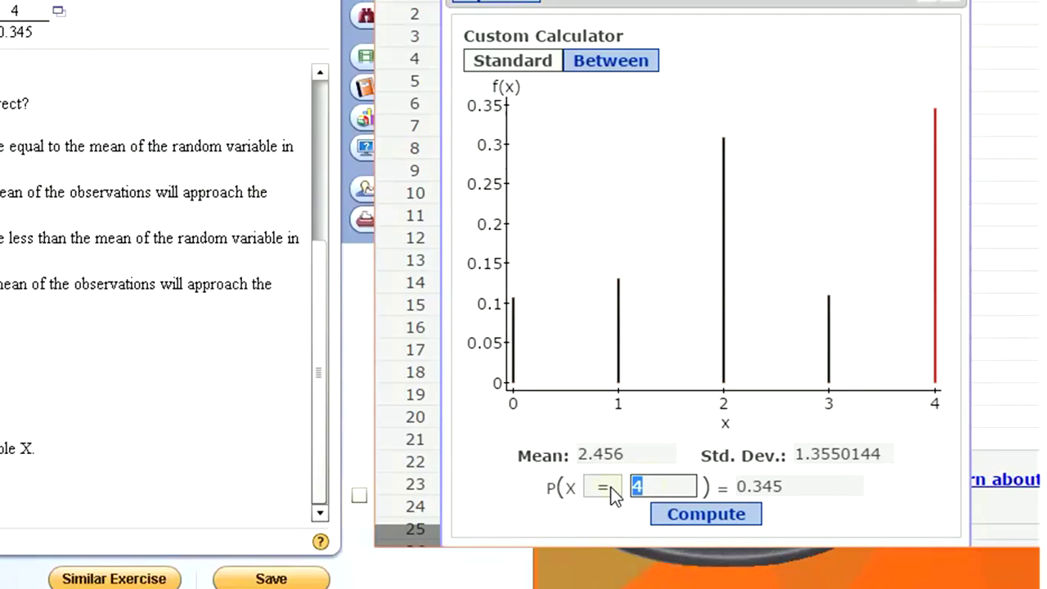
pyautogui.write('3')
pyautogui.click(667, 515)
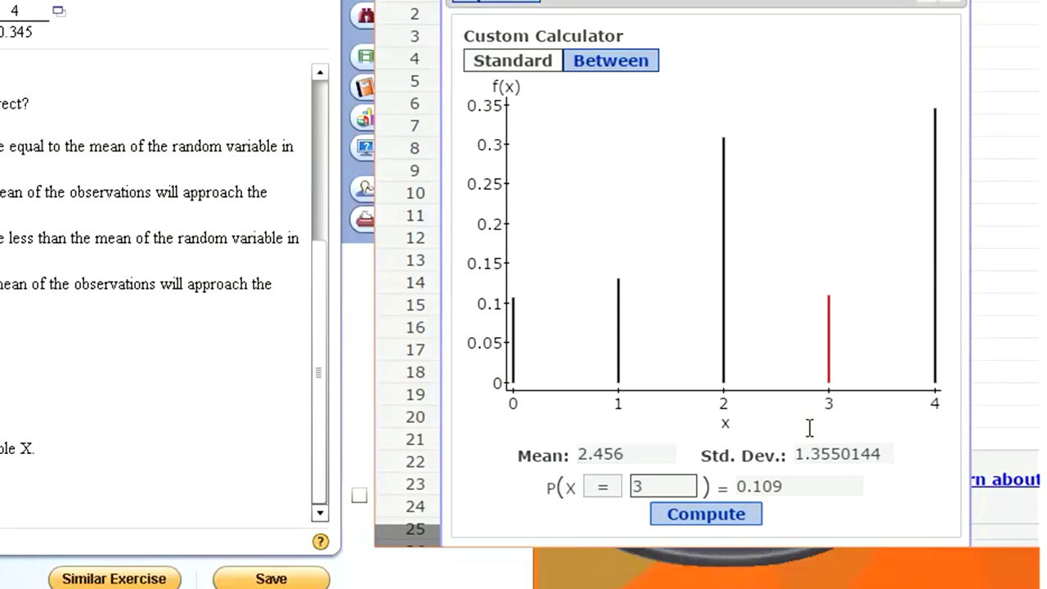
# Change the probability condition to greater than or equal and compute P(X ≥ 3) and P(X ≥ 2).
pyautogui.click(615, 487)
pyautogui.click(612, 527)
pyautogui.click(660, 486)
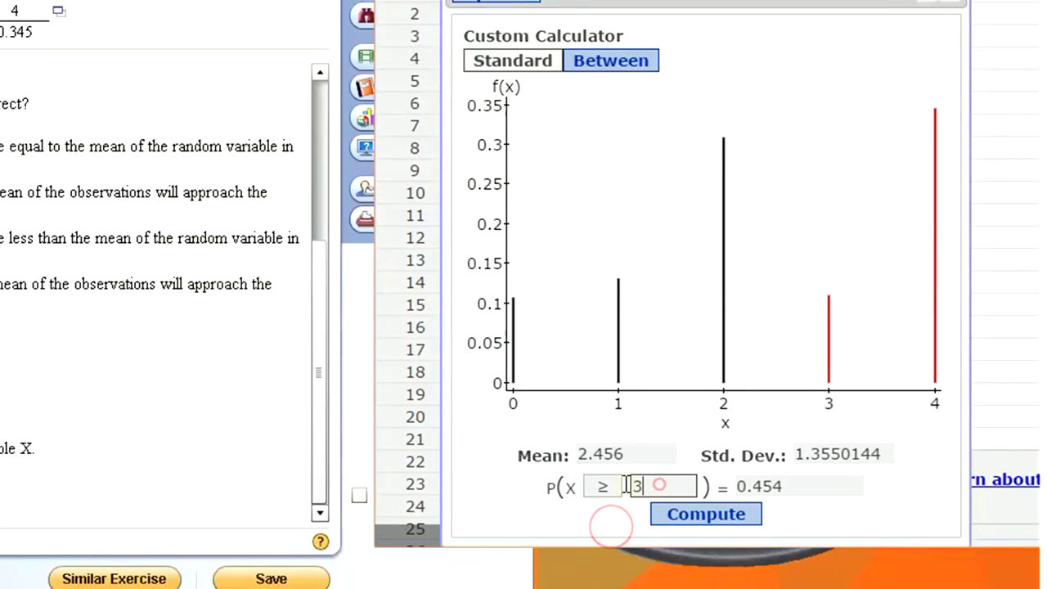
pyautogui.moveTo(660, 486); pyautogui.dragTo(635, 487)
pyautogui.write('2')
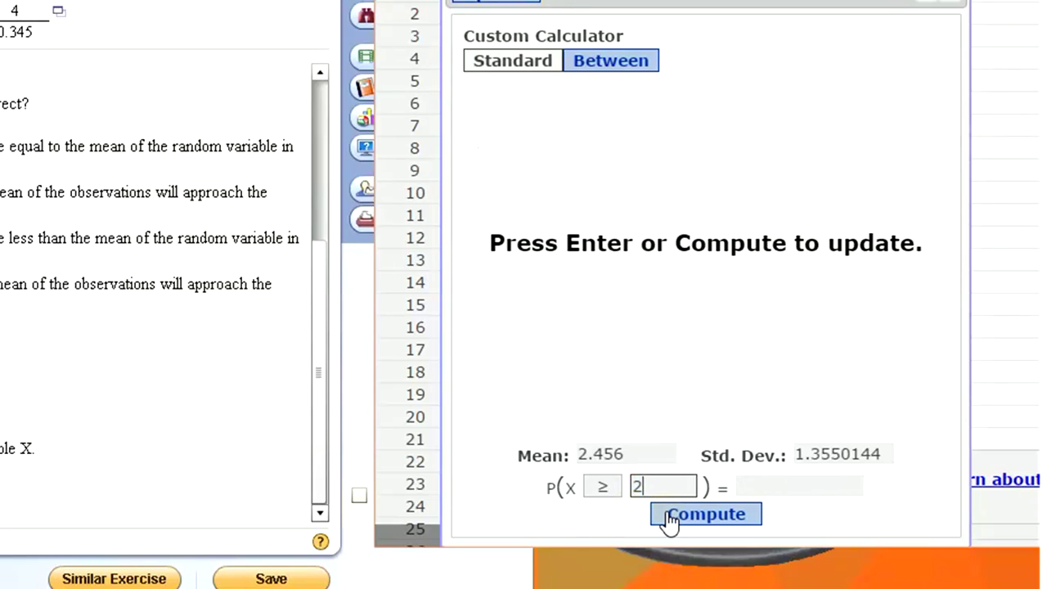
pyautogui.click(671, 515)
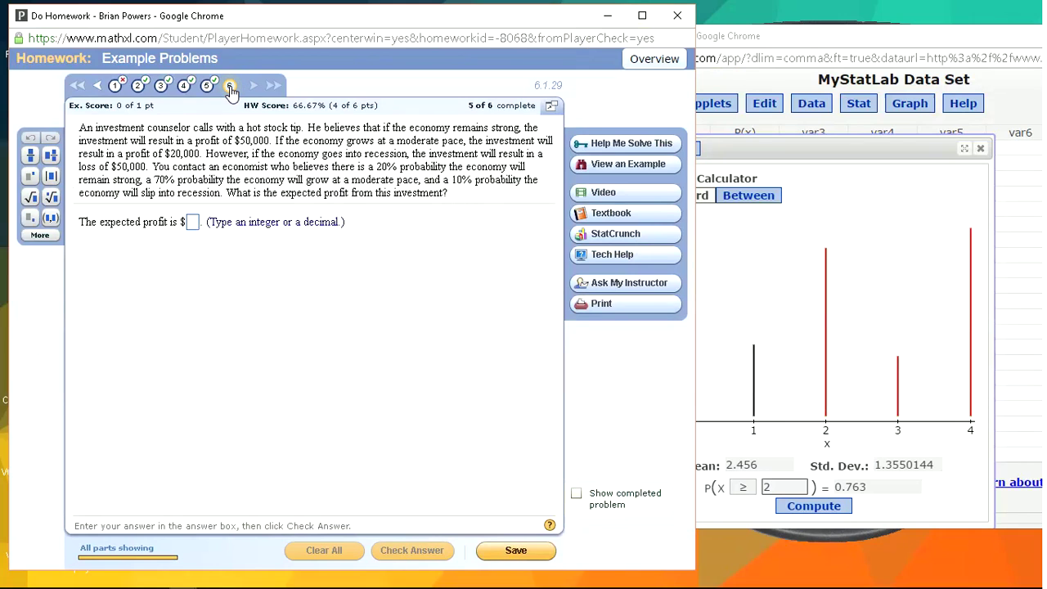
# Close the custom calculator and clear the previous problem's data from the table's first two columns.
pyautogui.click(981, 150)
pyautogui.click(980, 149)
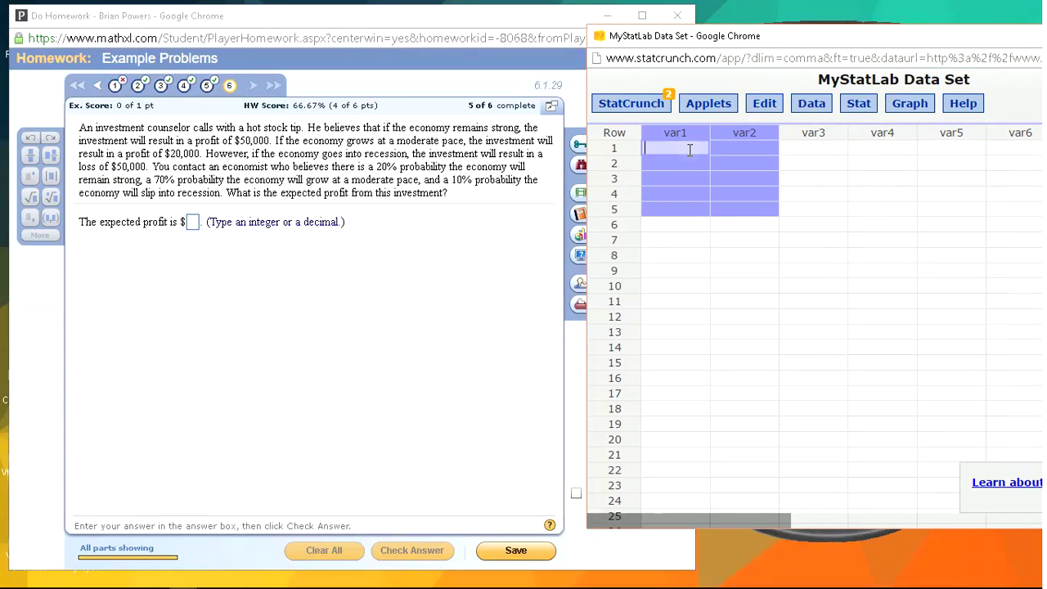
pyautogui.click(688, 149)
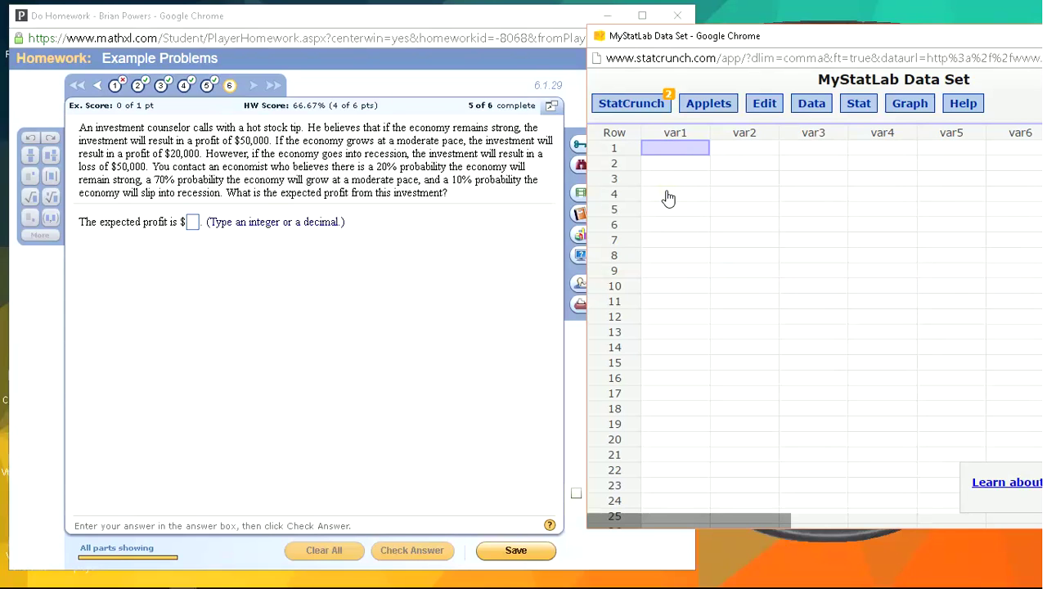
# Rename the data table's first column as Profit.
pyautogui.click(679, 133)
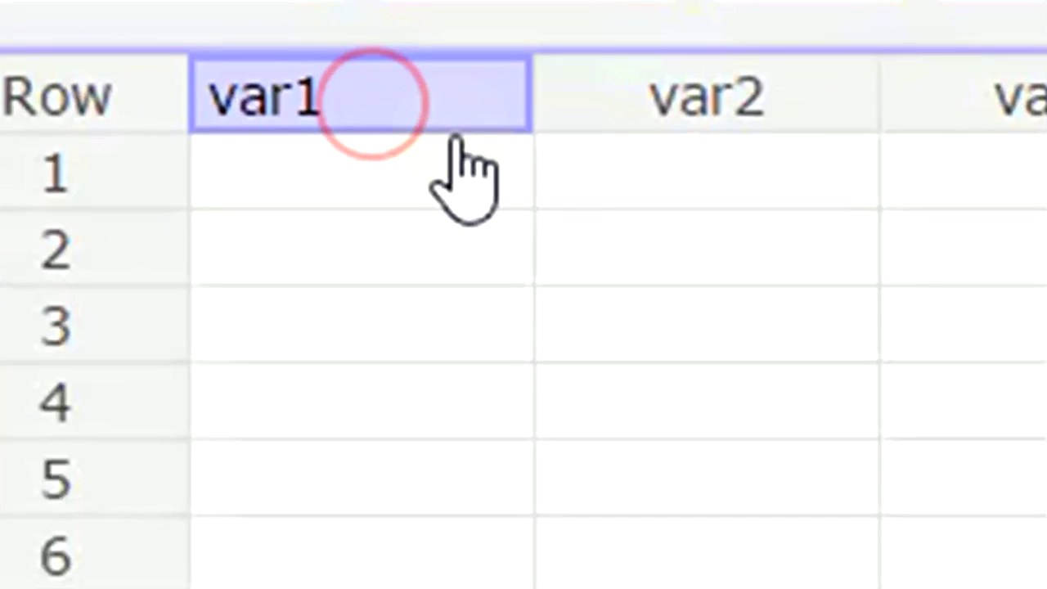
pyautogui.press('BackSpace')
pyautogui.press('BackSpace')
pyautogui.press('BackSpace')
pyautogui.press('BackSpace')
pyautogui.write('P')
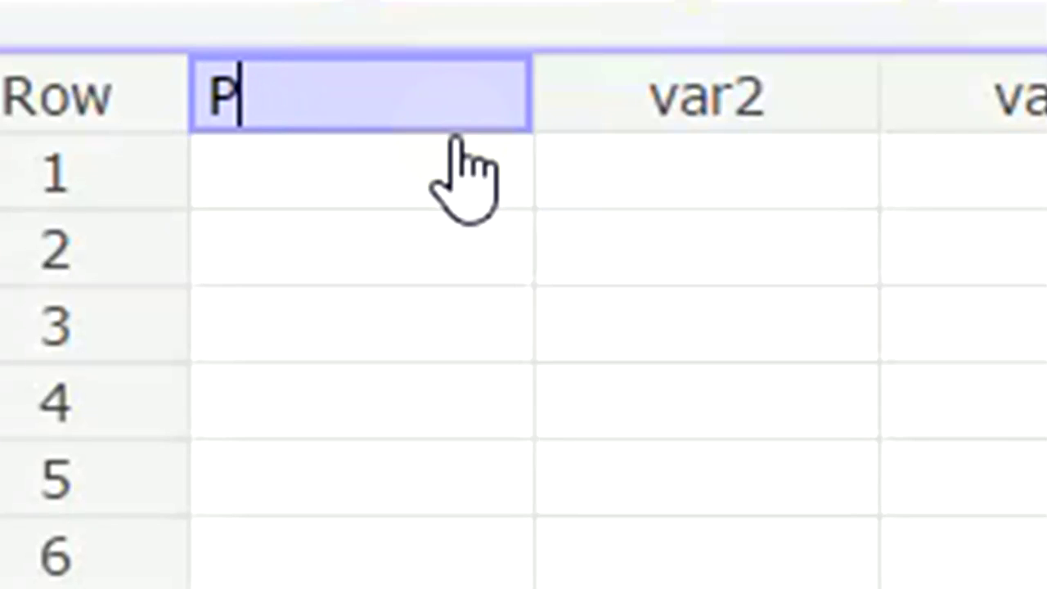
pyautogui.write('rofit')
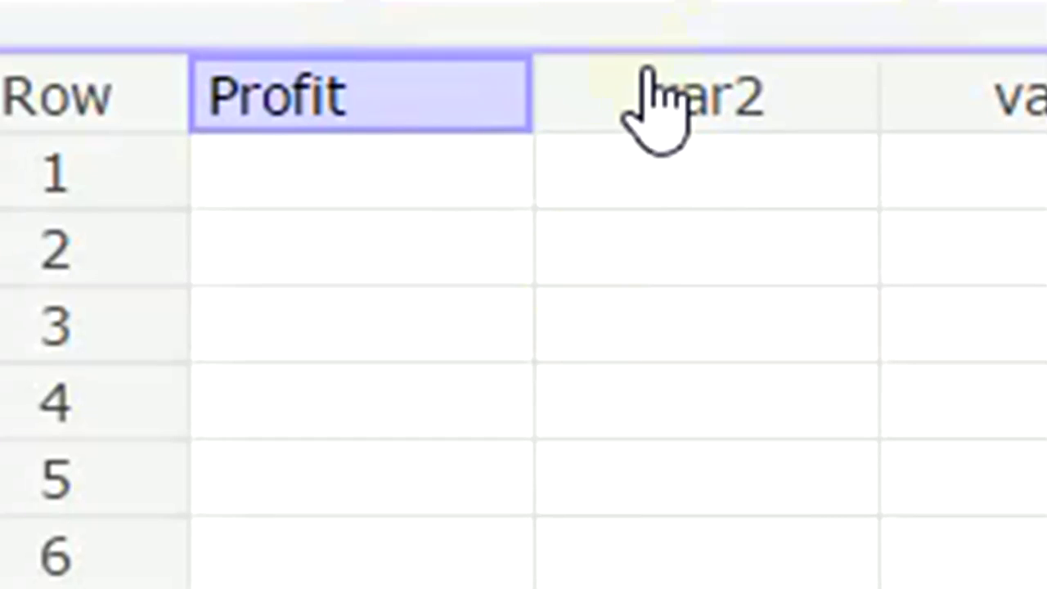
# Rename the data table's second column as probability.
pyautogui.click(682, 69)
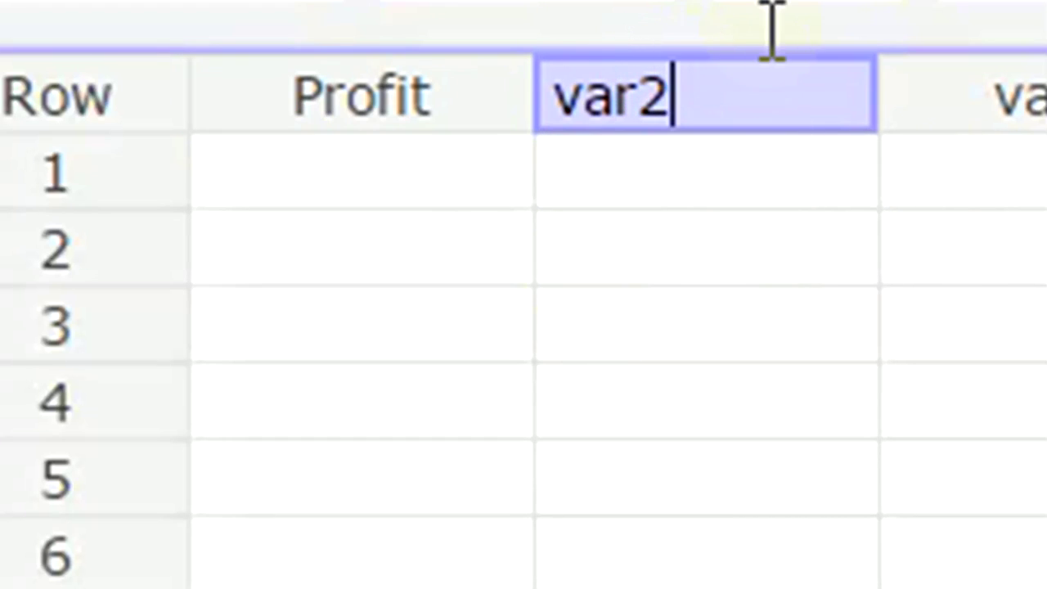
pyautogui.press('BackSpace')
pyautogui.press('BackSpace')
pyautogui.press('BackSpace')
pyautogui.press('BackSpace')
pyautogui.write('prob')
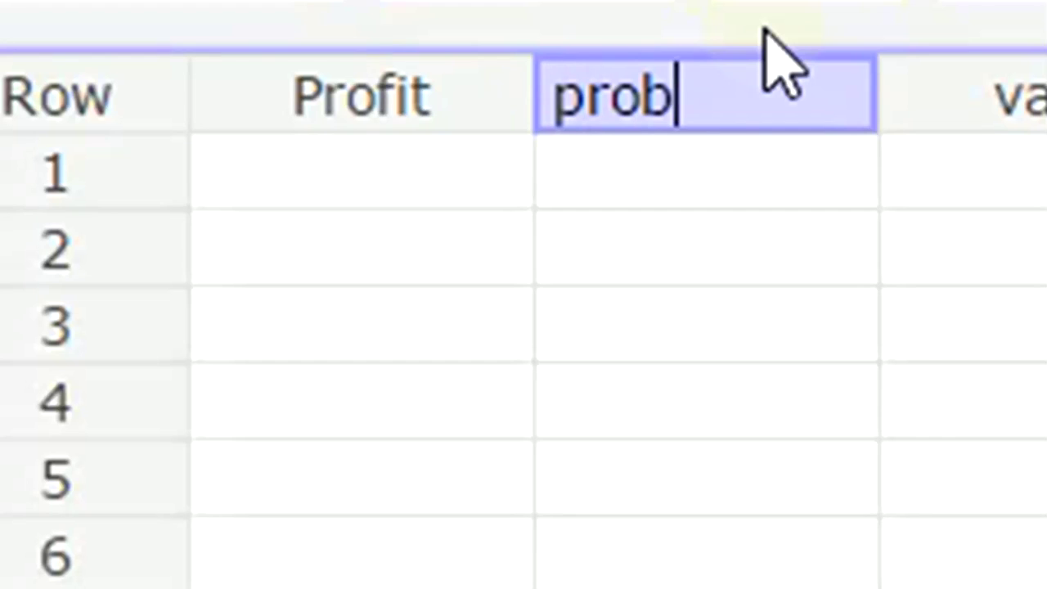
pyautogui.write('ability')
pyautogui.press('Return')
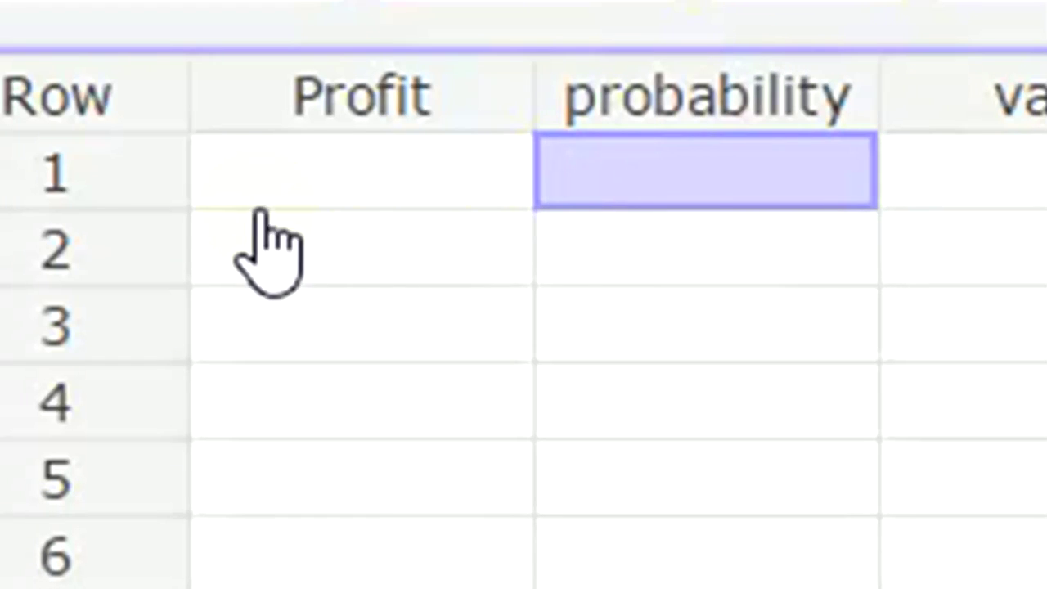
# Enter 50000, 20000 and -50000 in rows 1 to 3 of the Profit column.
pyautogui.click(314, 196)
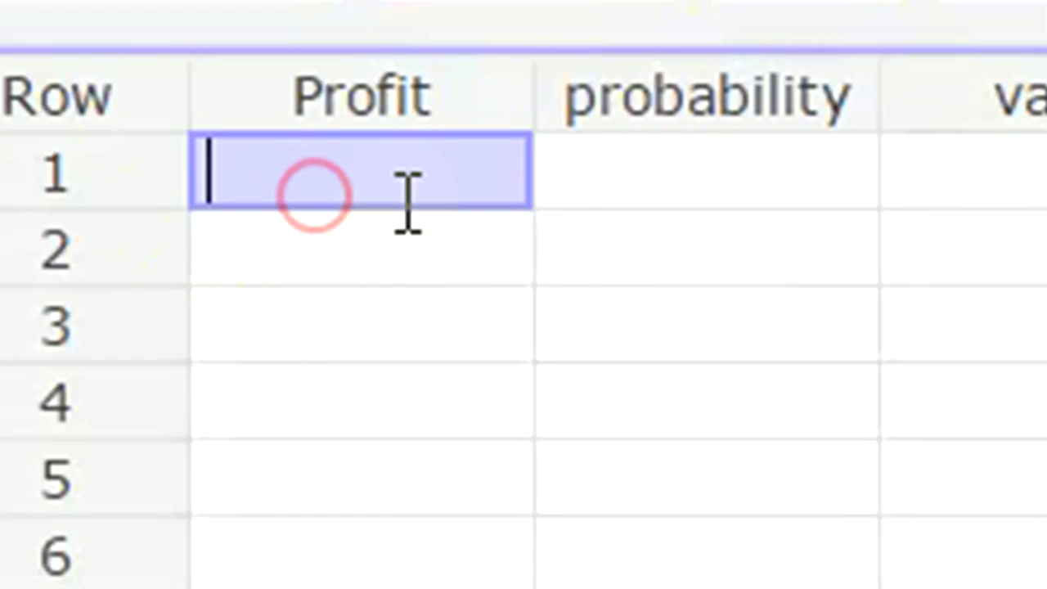
pyautogui.write('50000')
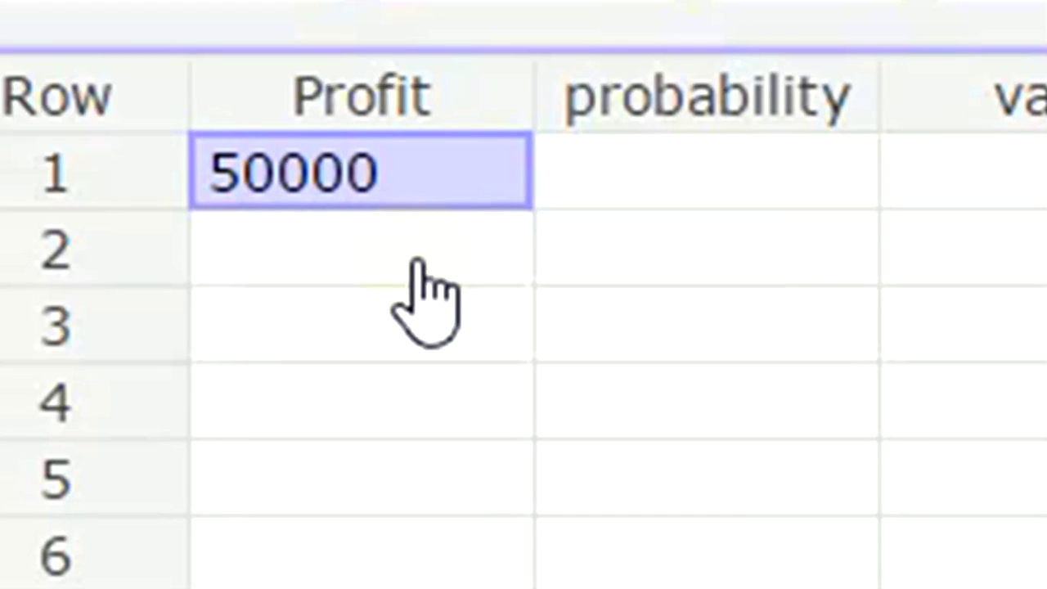
pyautogui.press('Return')
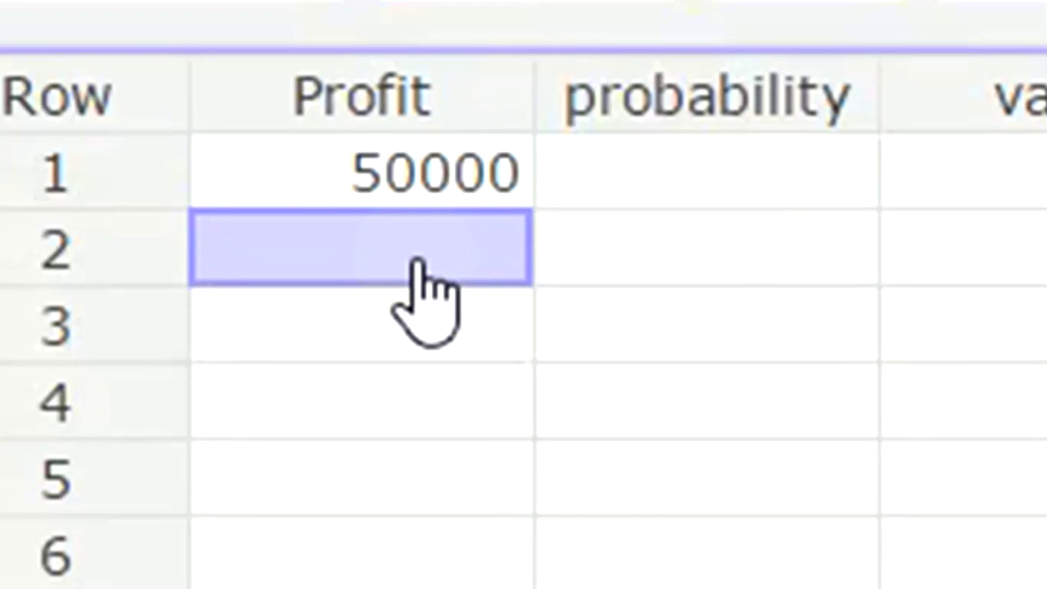
pyautogui.write('20')
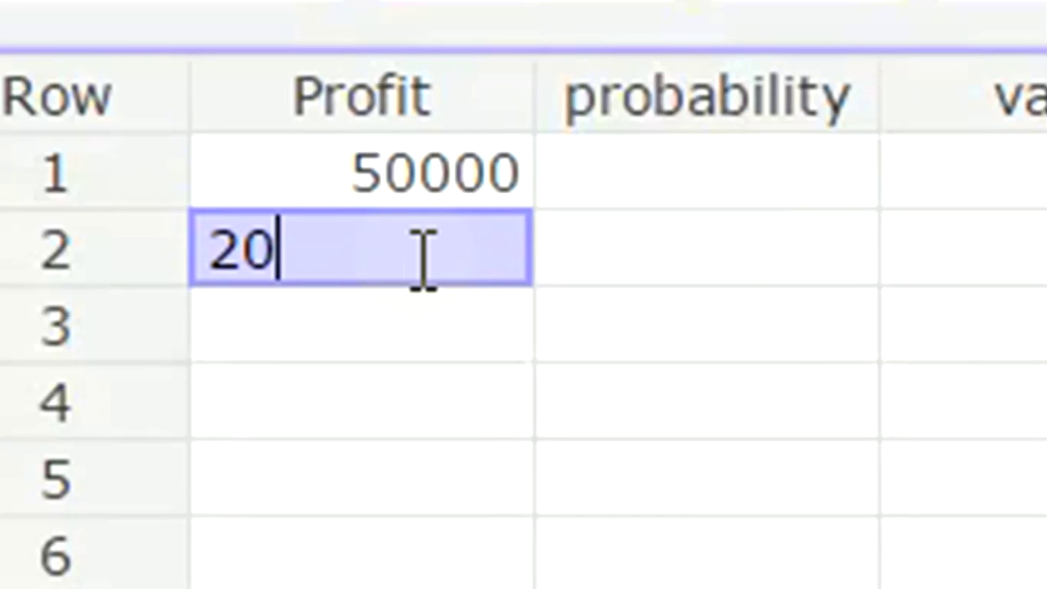
pyautogui.write('000')
pyautogui.press('Return')
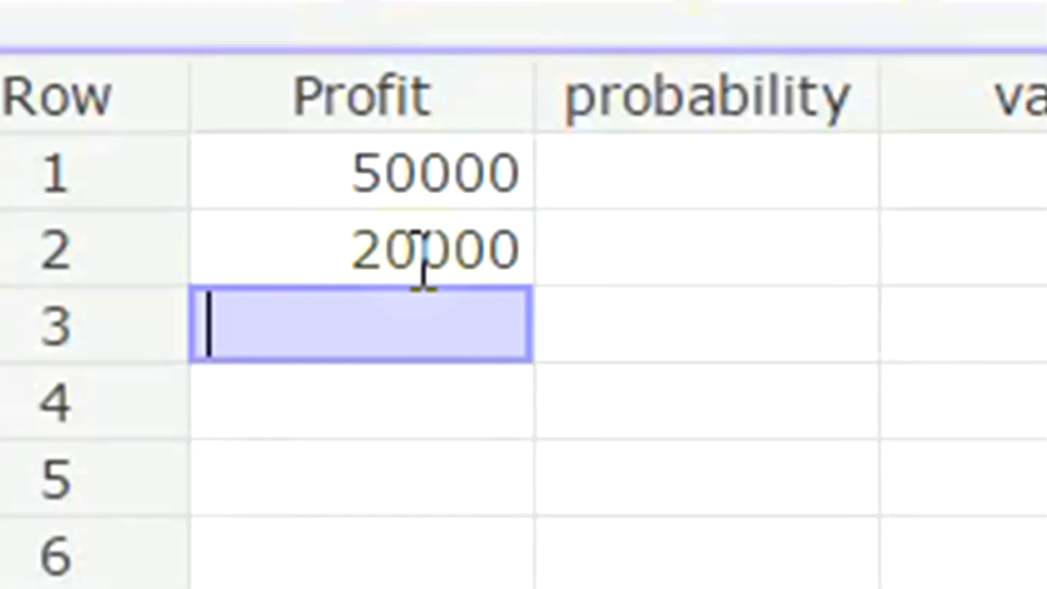
pyautogui.write('-59')
pyautogui.press('BackSpace')
pyautogui.write('0')
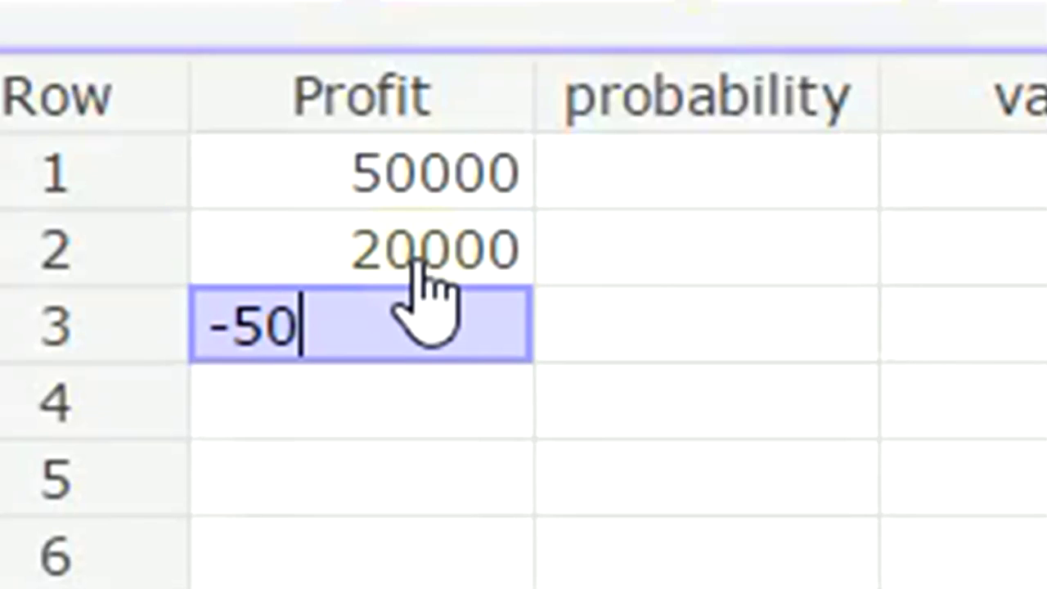
pyautogui.write('000')
# Enter the probabilities .20, .70 and .10 in rows 1 to 3 of the probability column.
pyautogui.press('Tab')
pyautogui.press('Up')
pyautogui.press('Up')
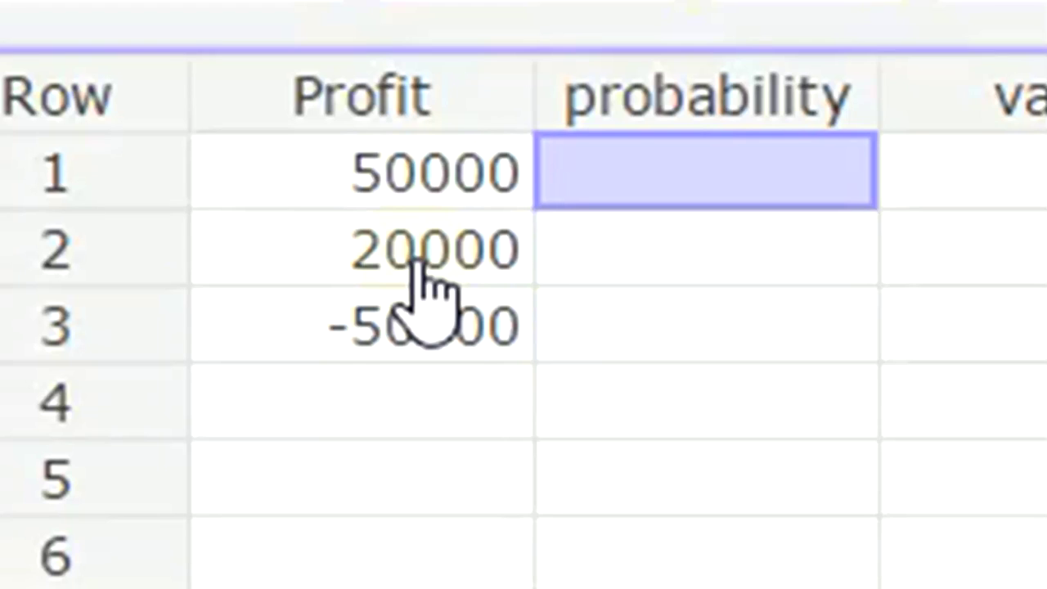
pyautogui.write('.')
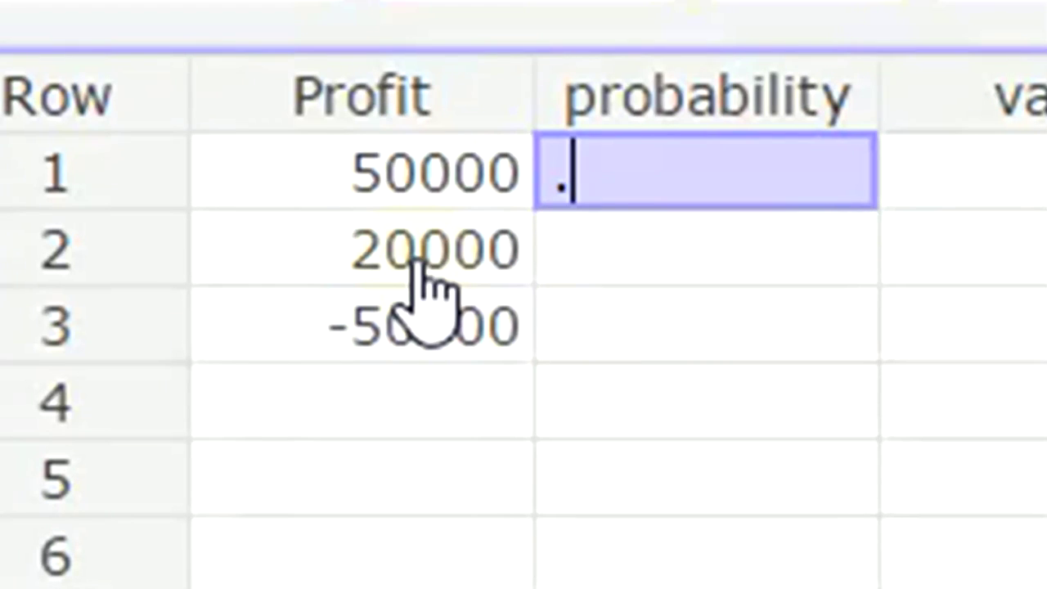
pyautogui.write('20')
pyautogui.press('Return')
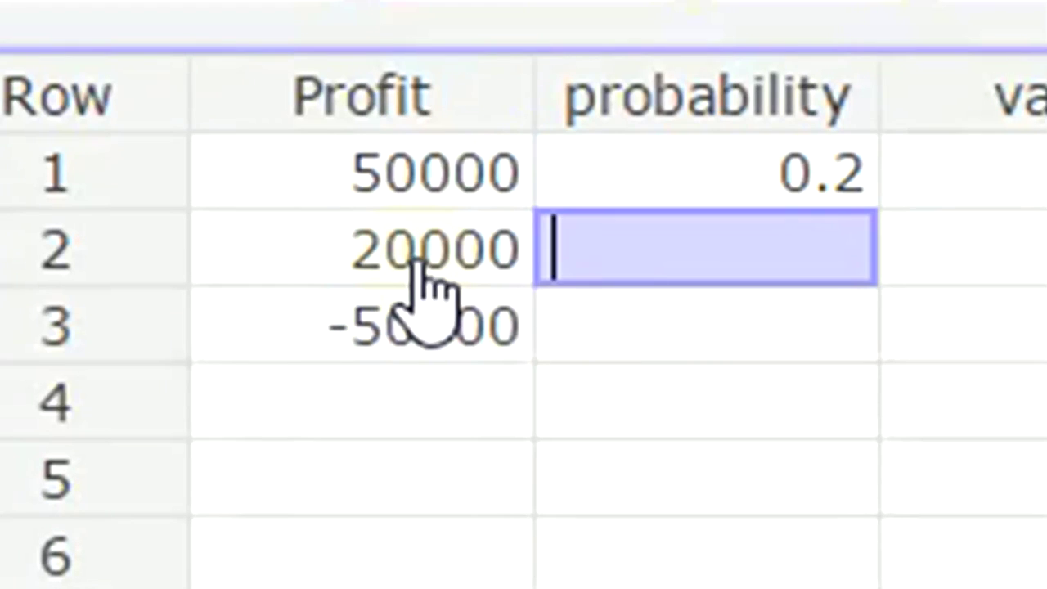
pyautogui.write('.70')
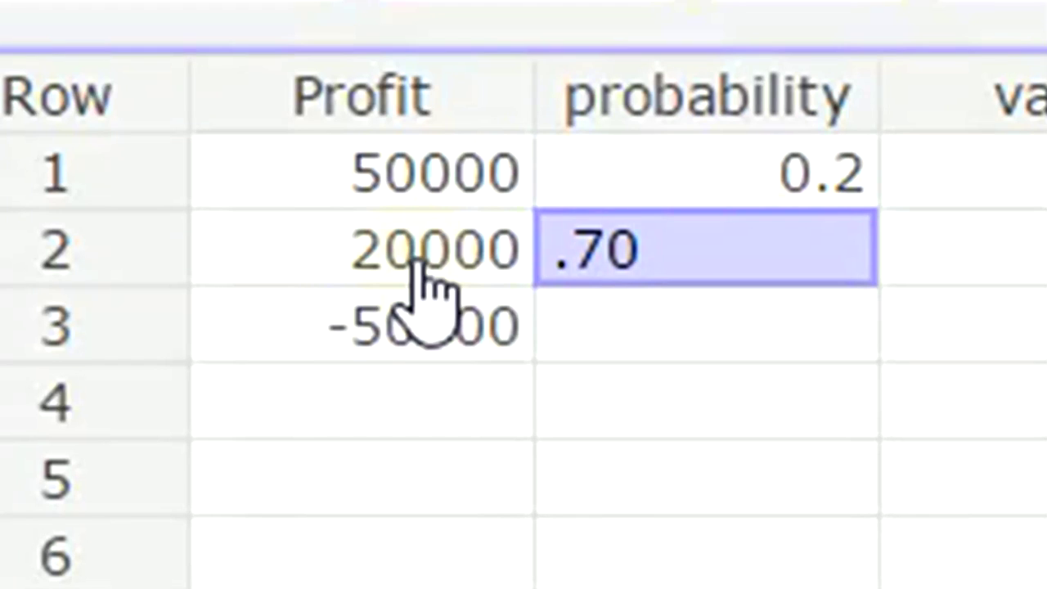
pyautogui.press('Return')
pyautogui.write('.10')
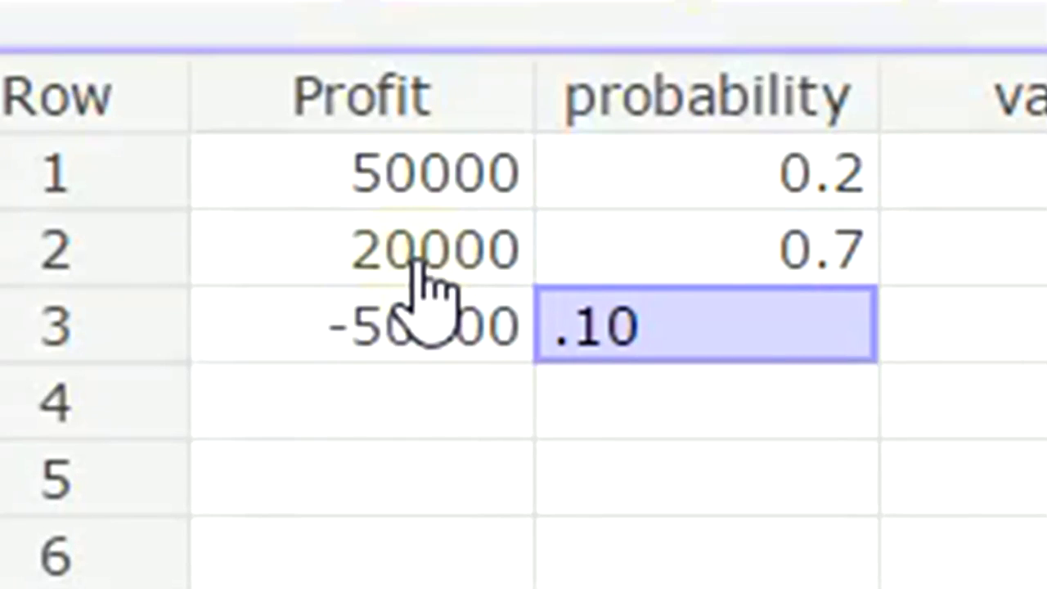
pyautogui.press('Return')
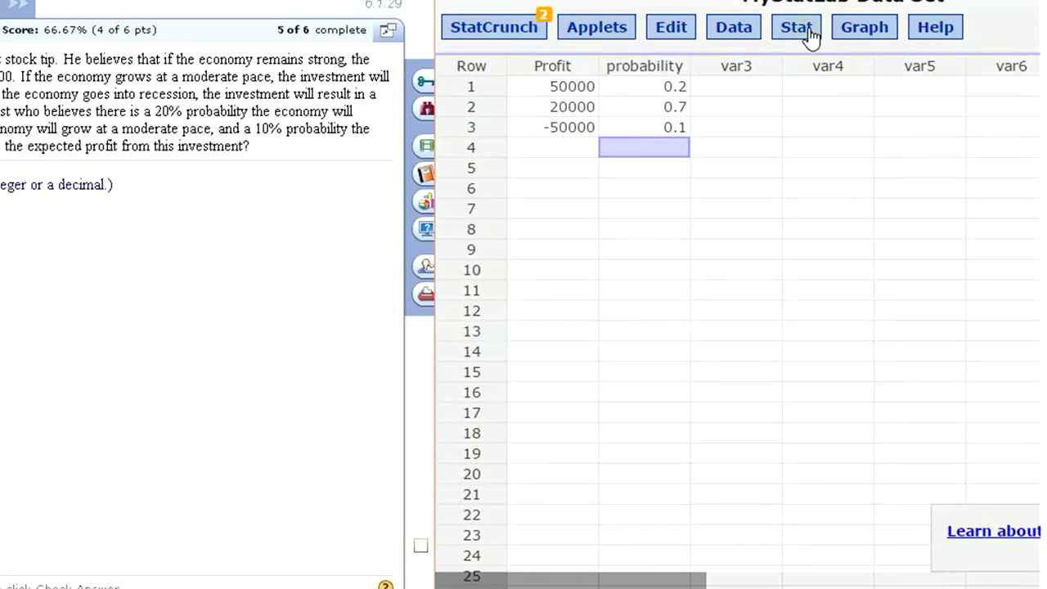
# Compute a Custom Calculator distribution using Profit as the values and probability as the weights.
pyautogui.click(851, 29)
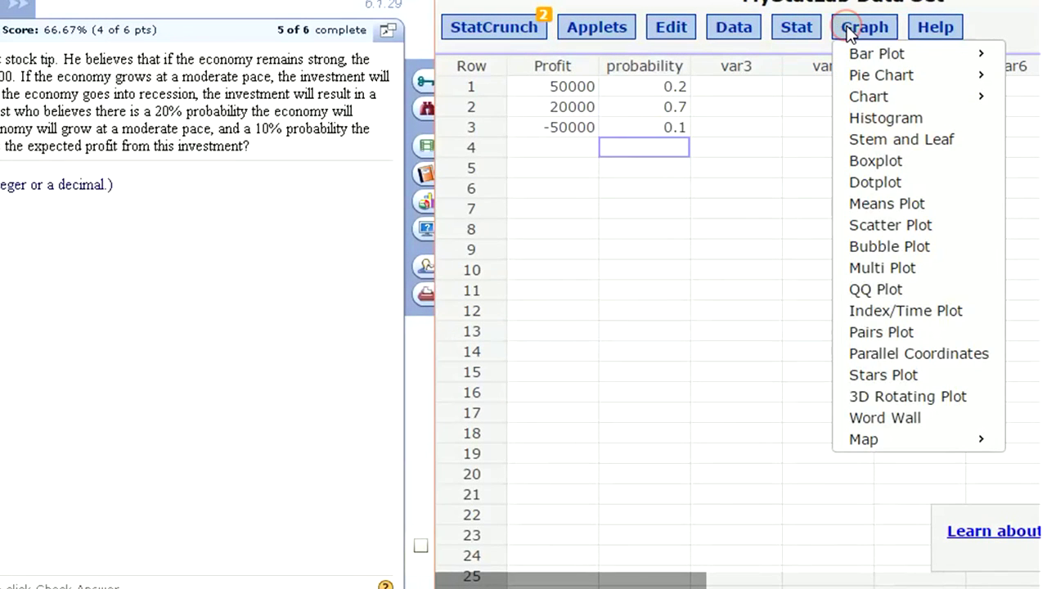
pyautogui.click(797, 29)
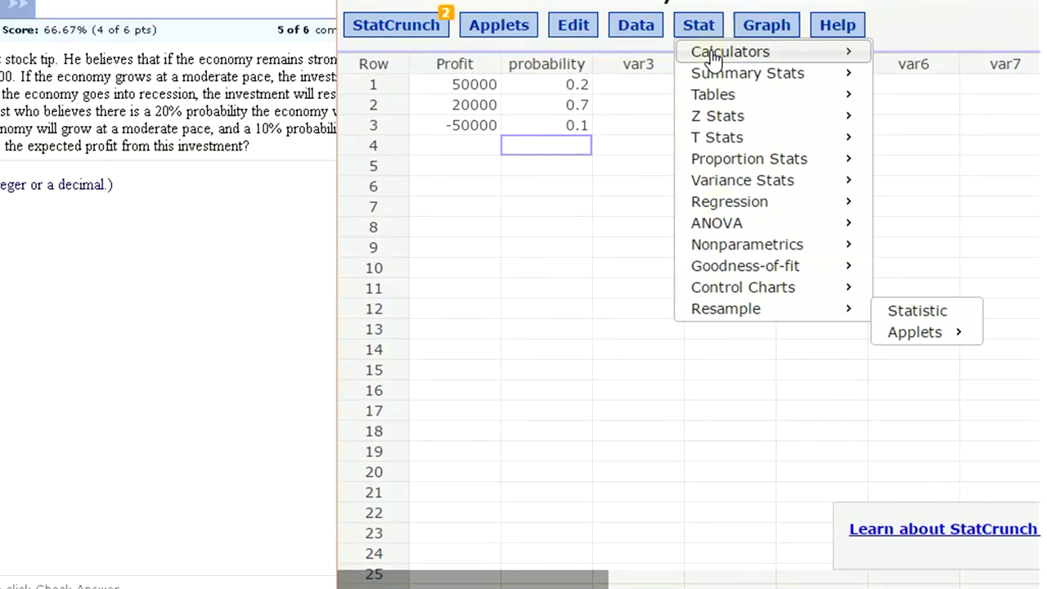
pyautogui.moveTo(708, 57)
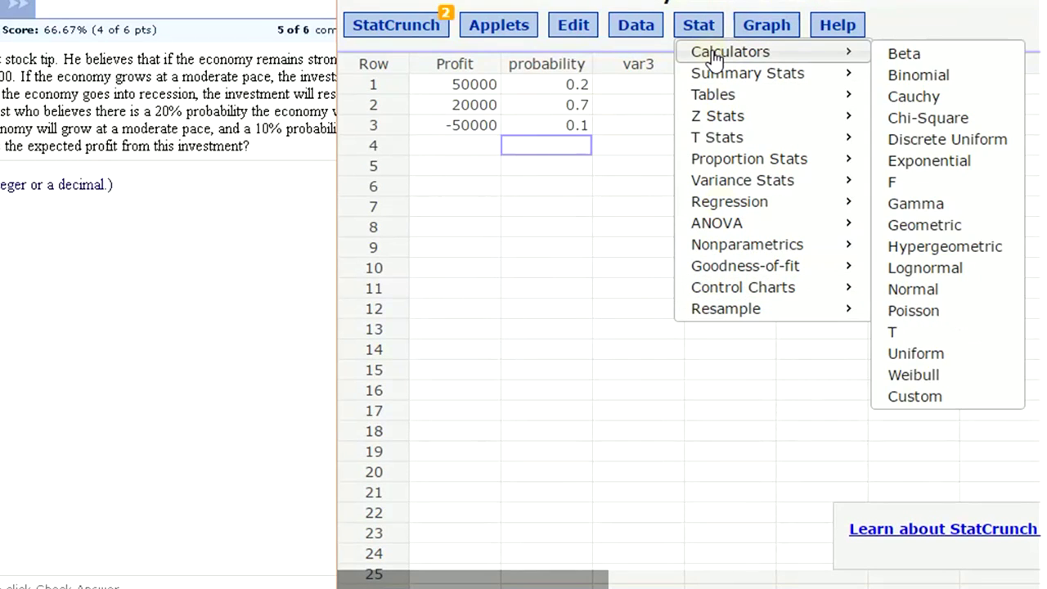
pyautogui.click(910, 397)
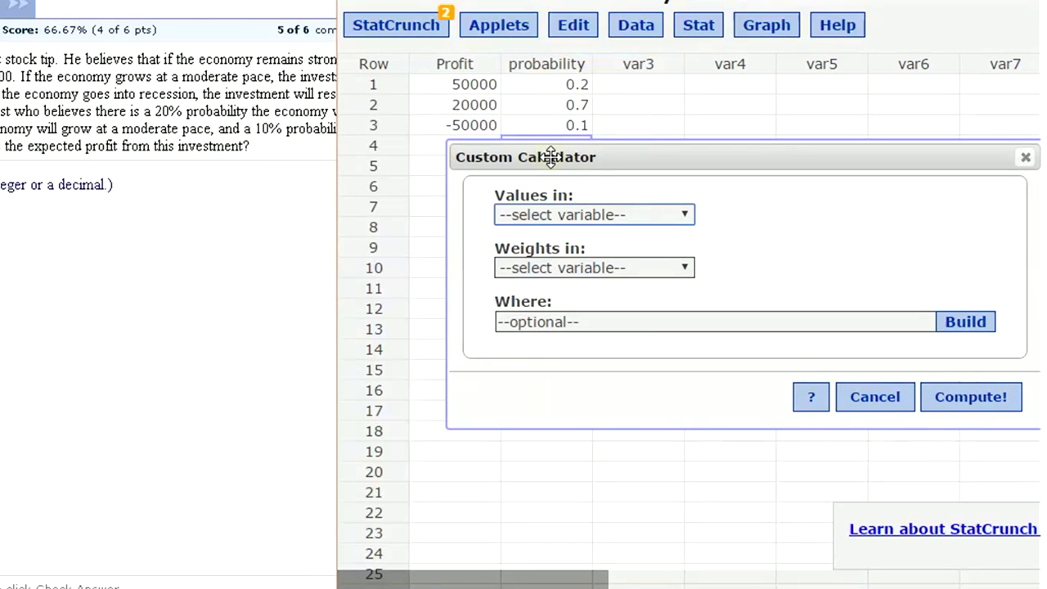
pyautogui.moveTo(529, 167); pyautogui.dragTo(506, 180)
pyautogui.click(529, 267)
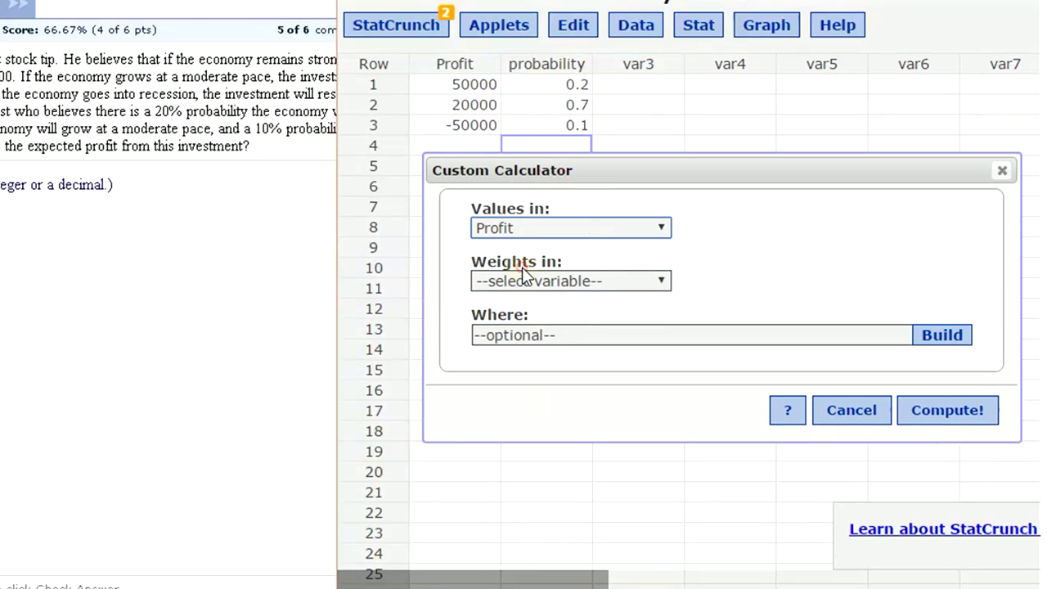
pyautogui.click(528, 281)
pyautogui.click(528, 337)
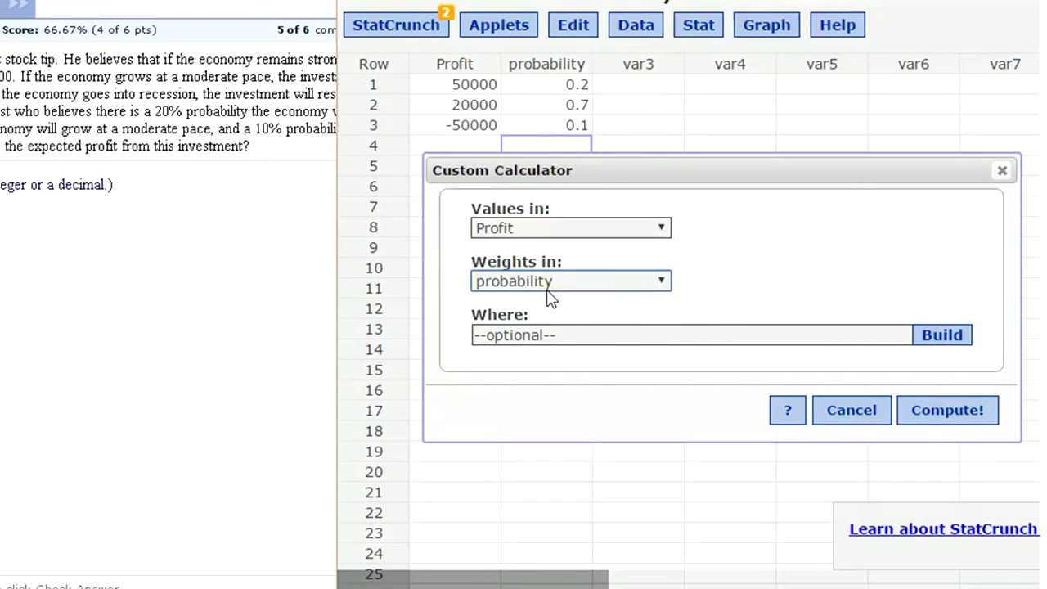
pyautogui.click(952, 419)
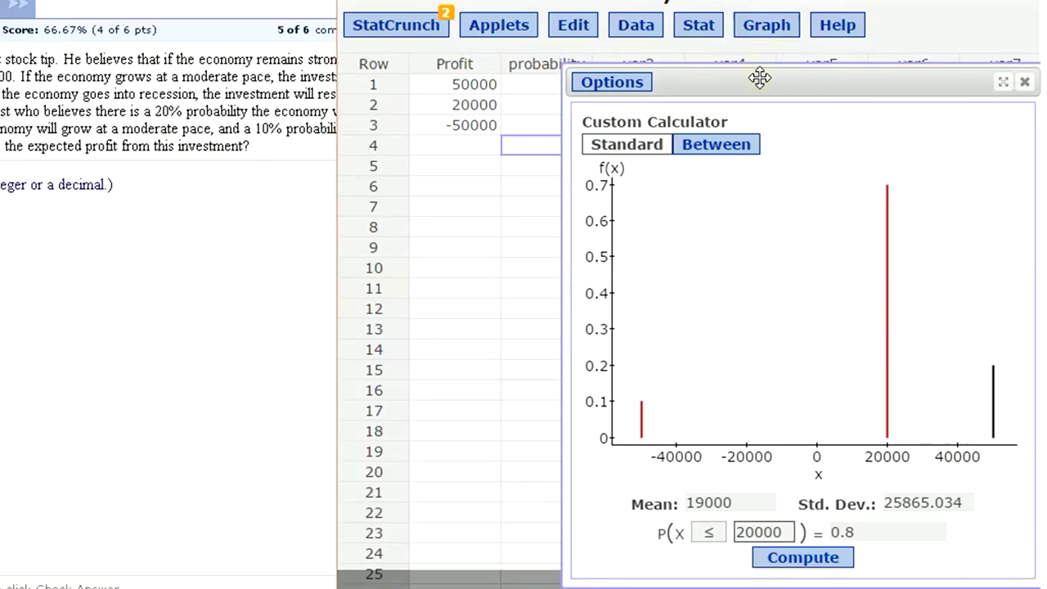
# Move the calculator result aside, then enter 19000 as the expected profit in the homework problem and submit the answer.
pyautogui.moveTo(759, 75); pyautogui.dragTo(684, 76)
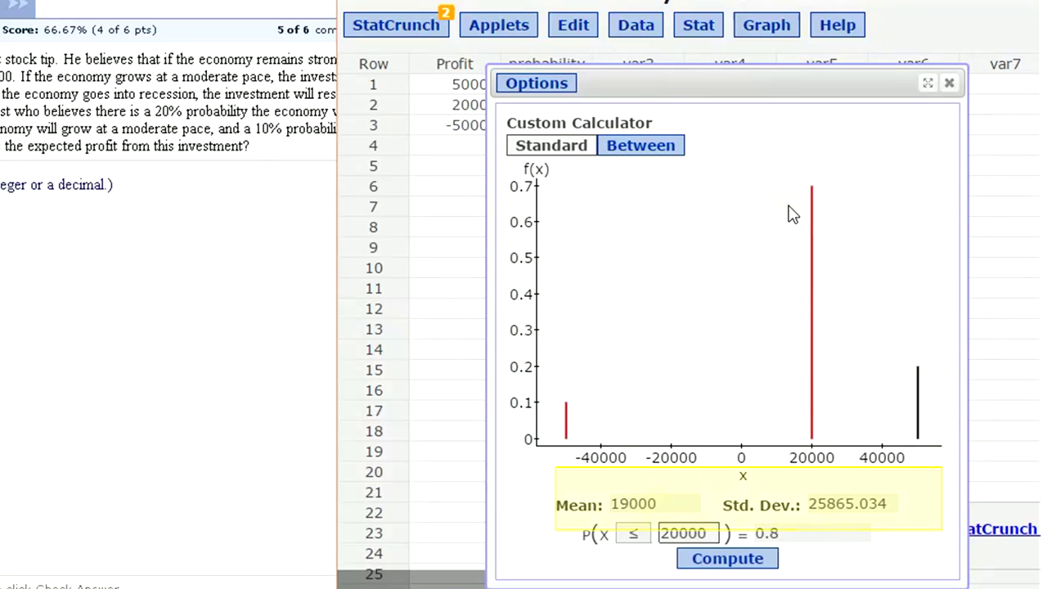
pyautogui.moveTo(704, 2); pyautogui.dragTo(739, 0)
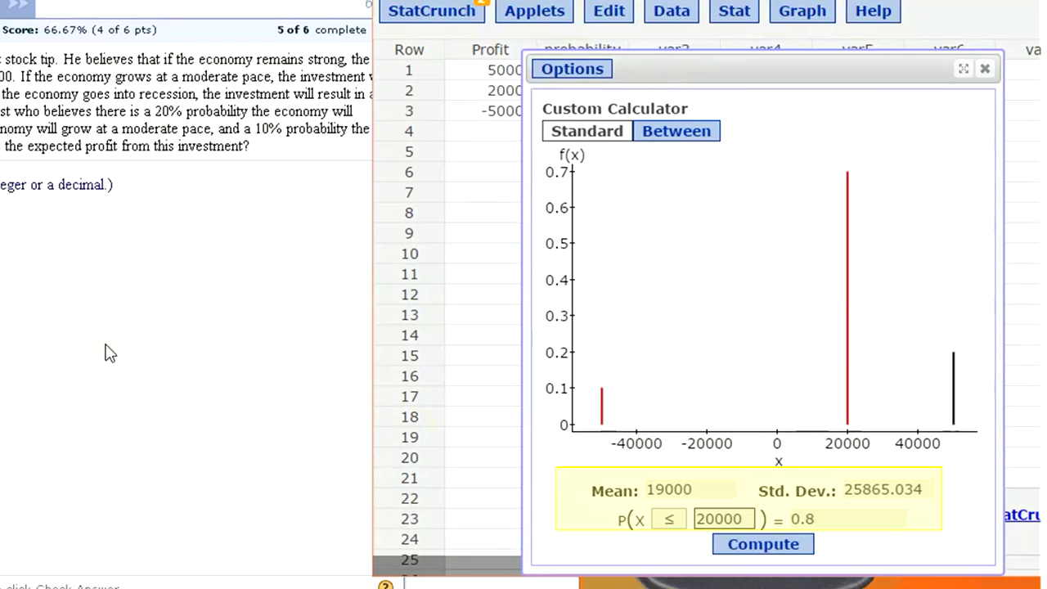
pyautogui.click(126, 214)
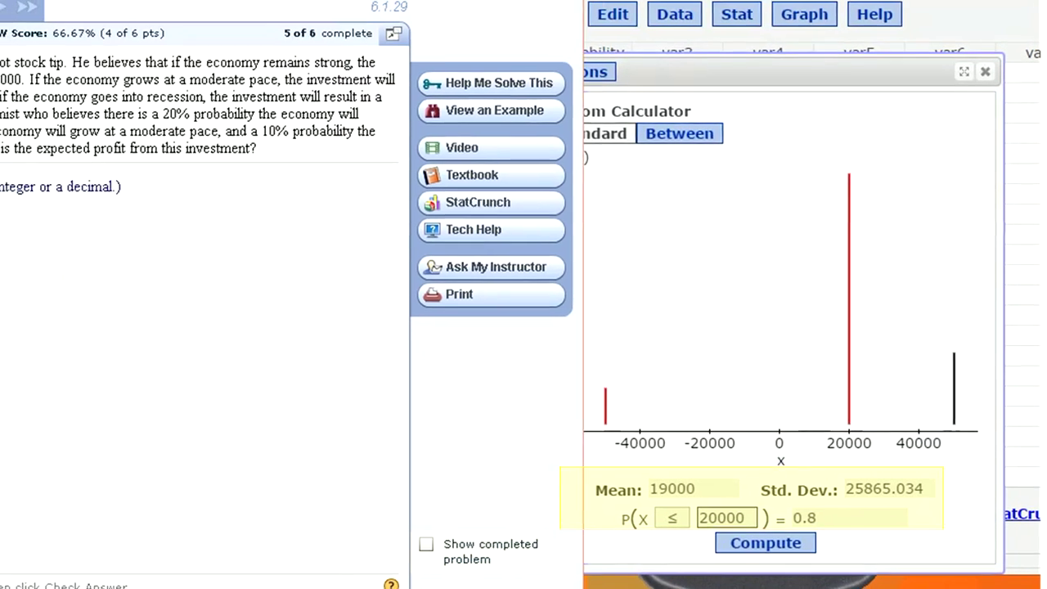
pyautogui.write('19')
pyautogui.write('00')
pyautogui.write('0')
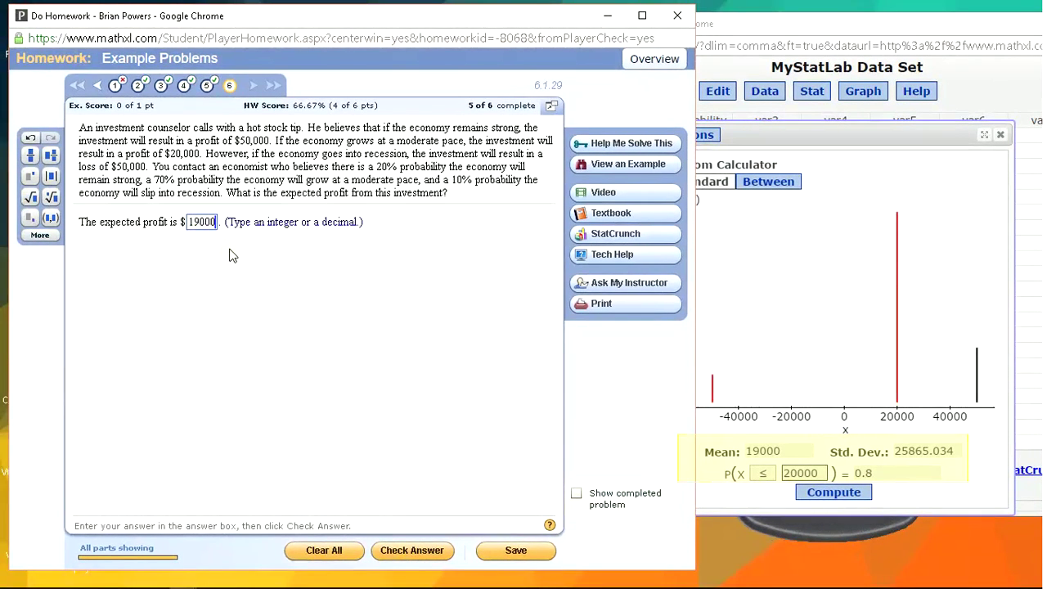
pyautogui.press('Return')
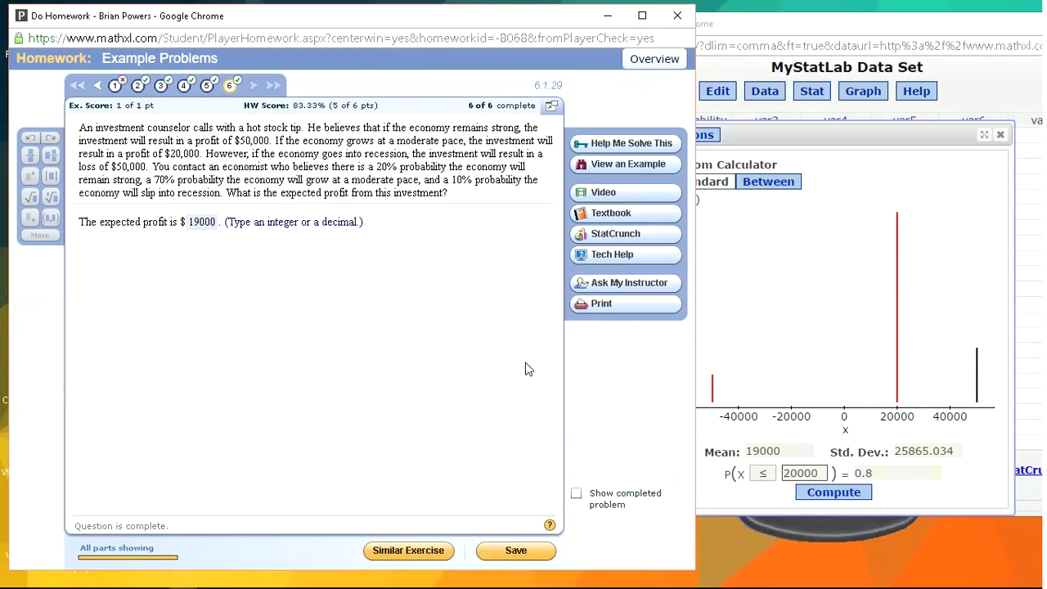
pyautogui.click(921, 461)
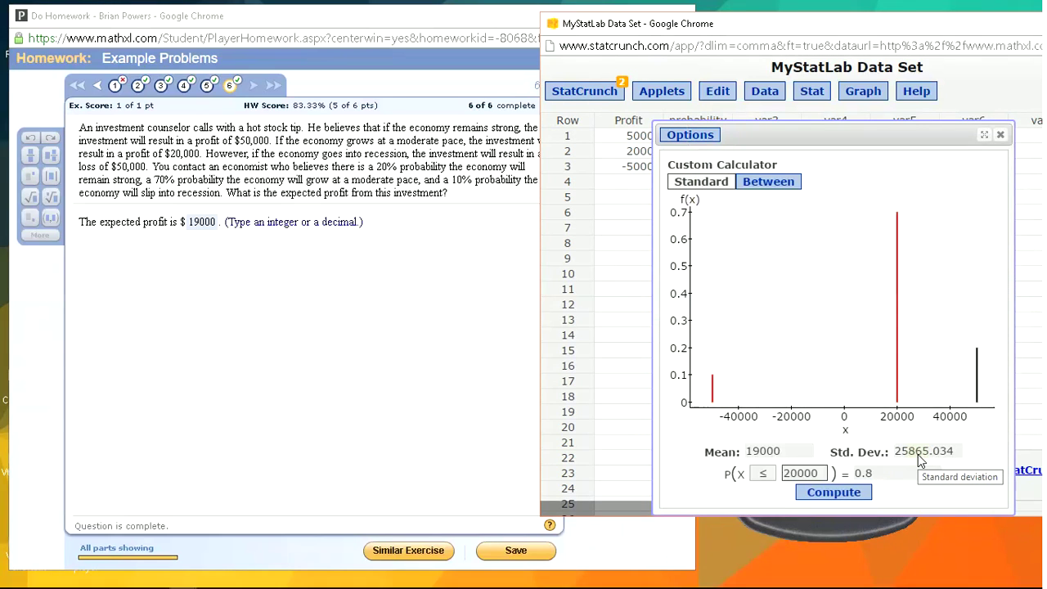
pyautogui.click(477, 288)
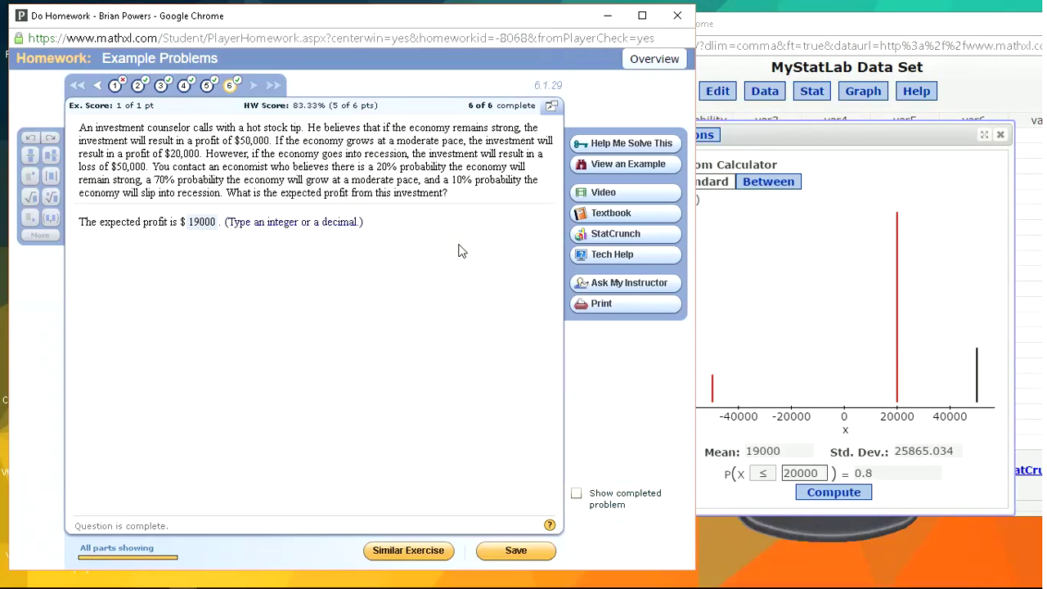